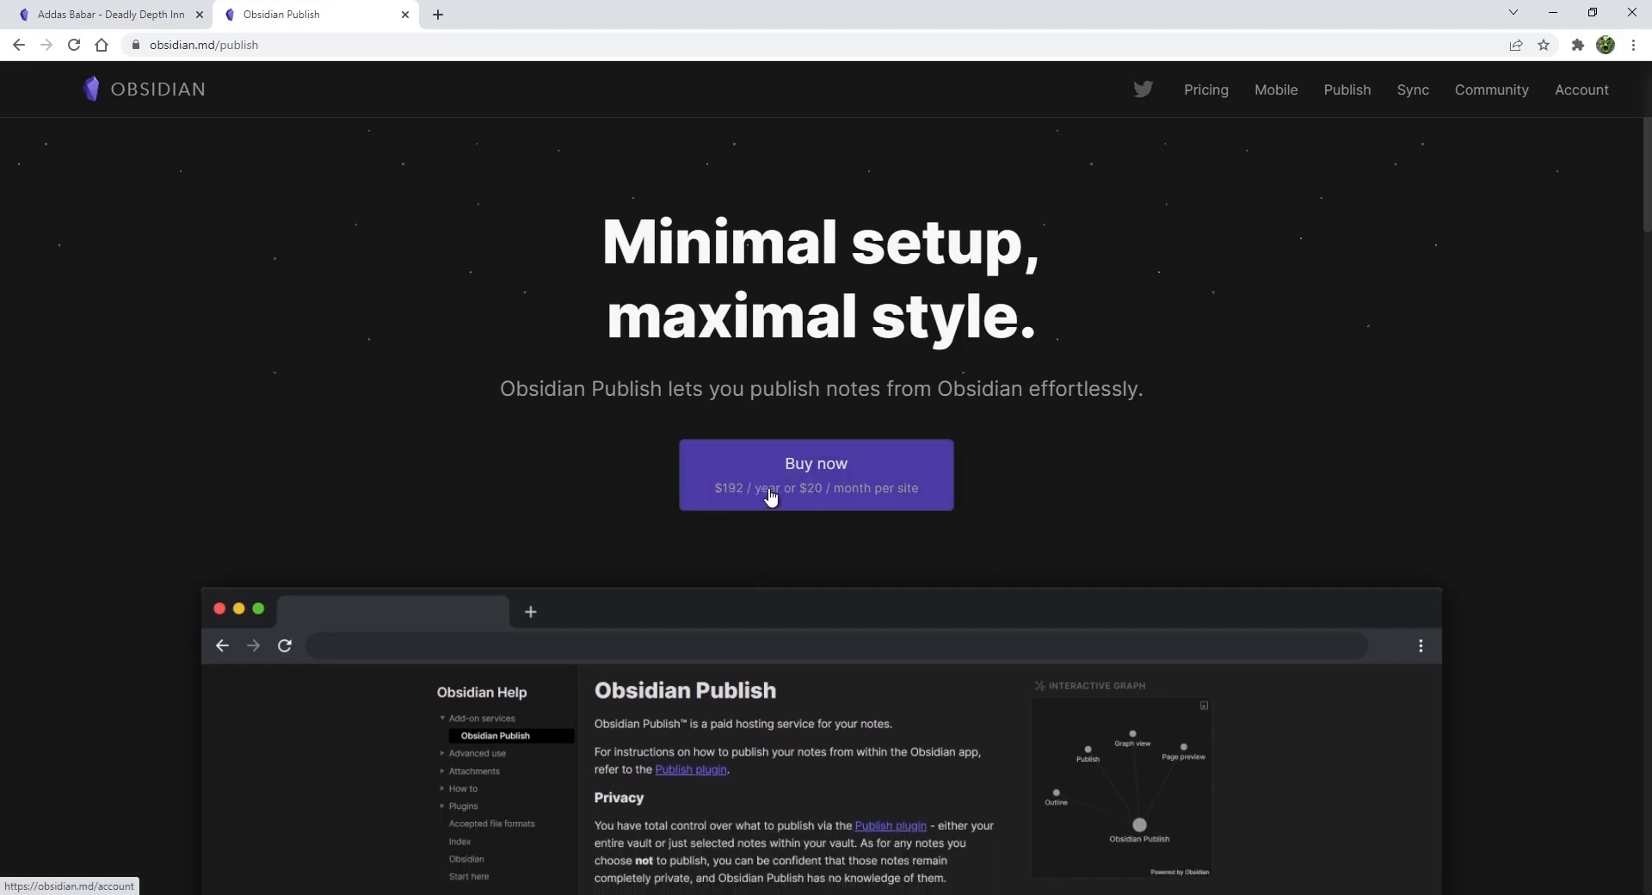
Look over the Obsidian Publish product page, including the pricing and the sample published site.
scroll(813, 506, "down", 2)
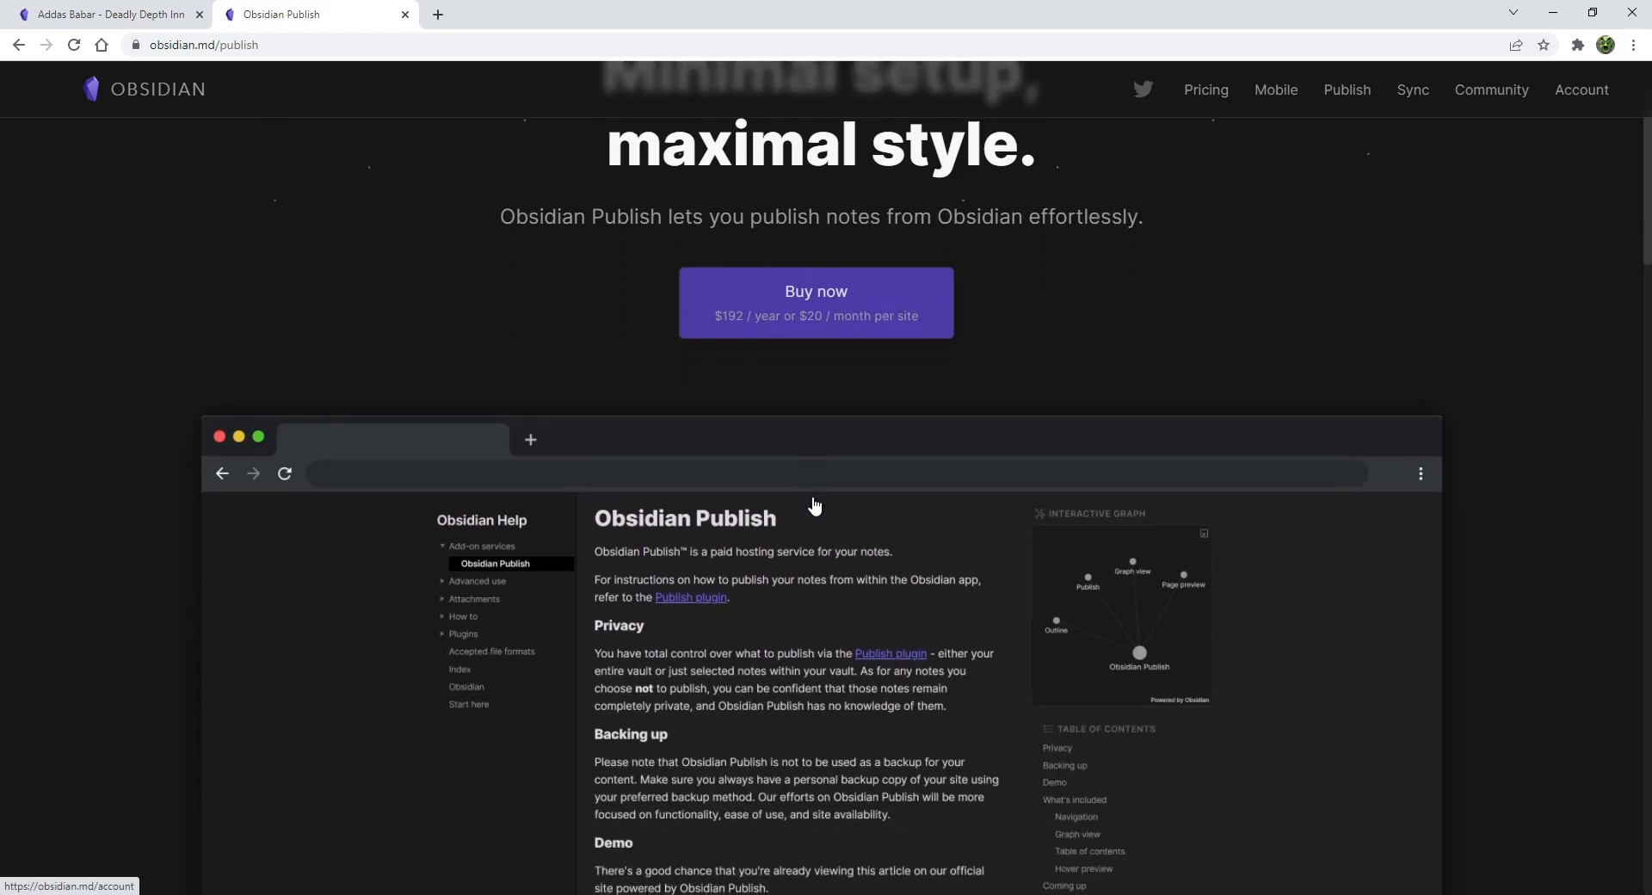
scroll(785, 421, "up", 3)
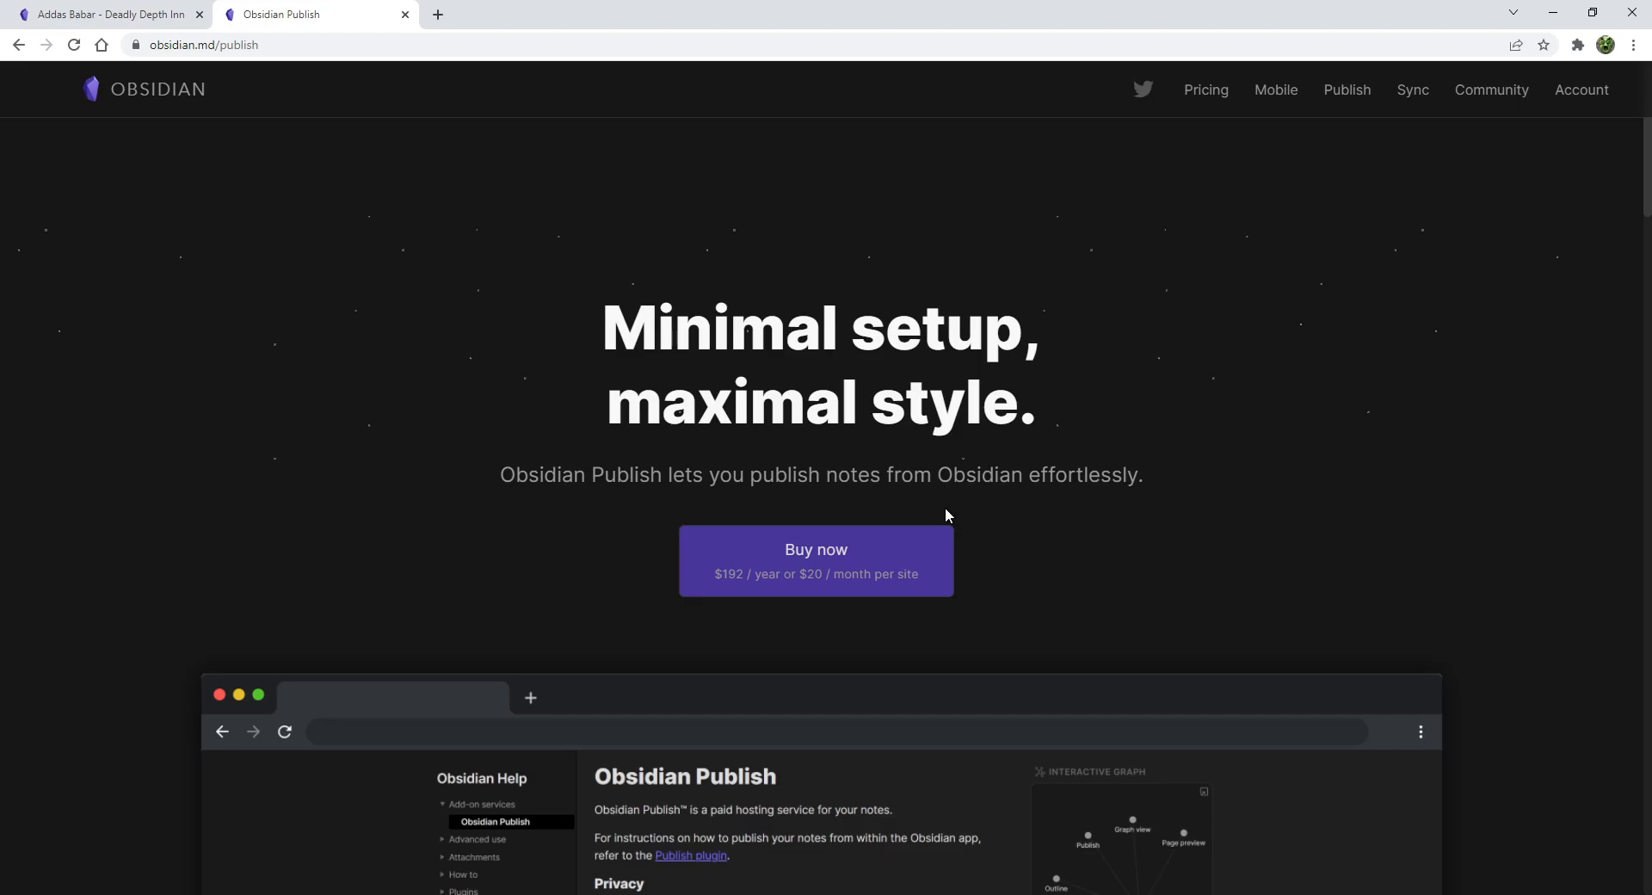
scroll(642, 424, "down", 8)
scroll(702, 458, "up", 6)
scroll(702, 460, "up", 2)
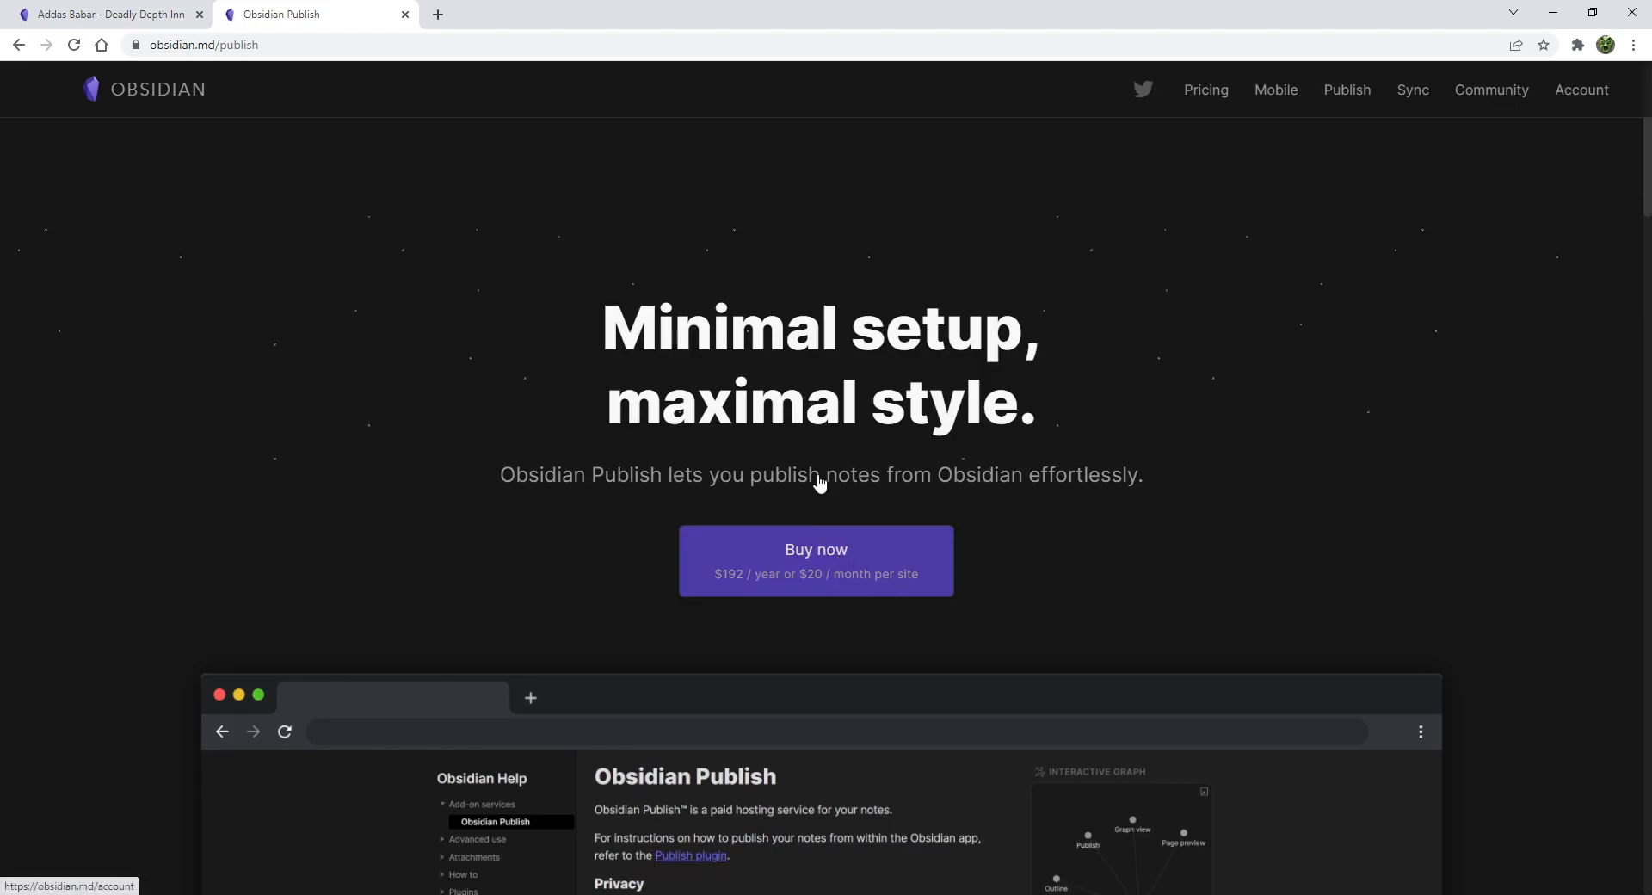
Switch to the published Deadly Depth Inn site, highlight its custom domain in the address, and look through its page navigation.
left_click(195, 22)
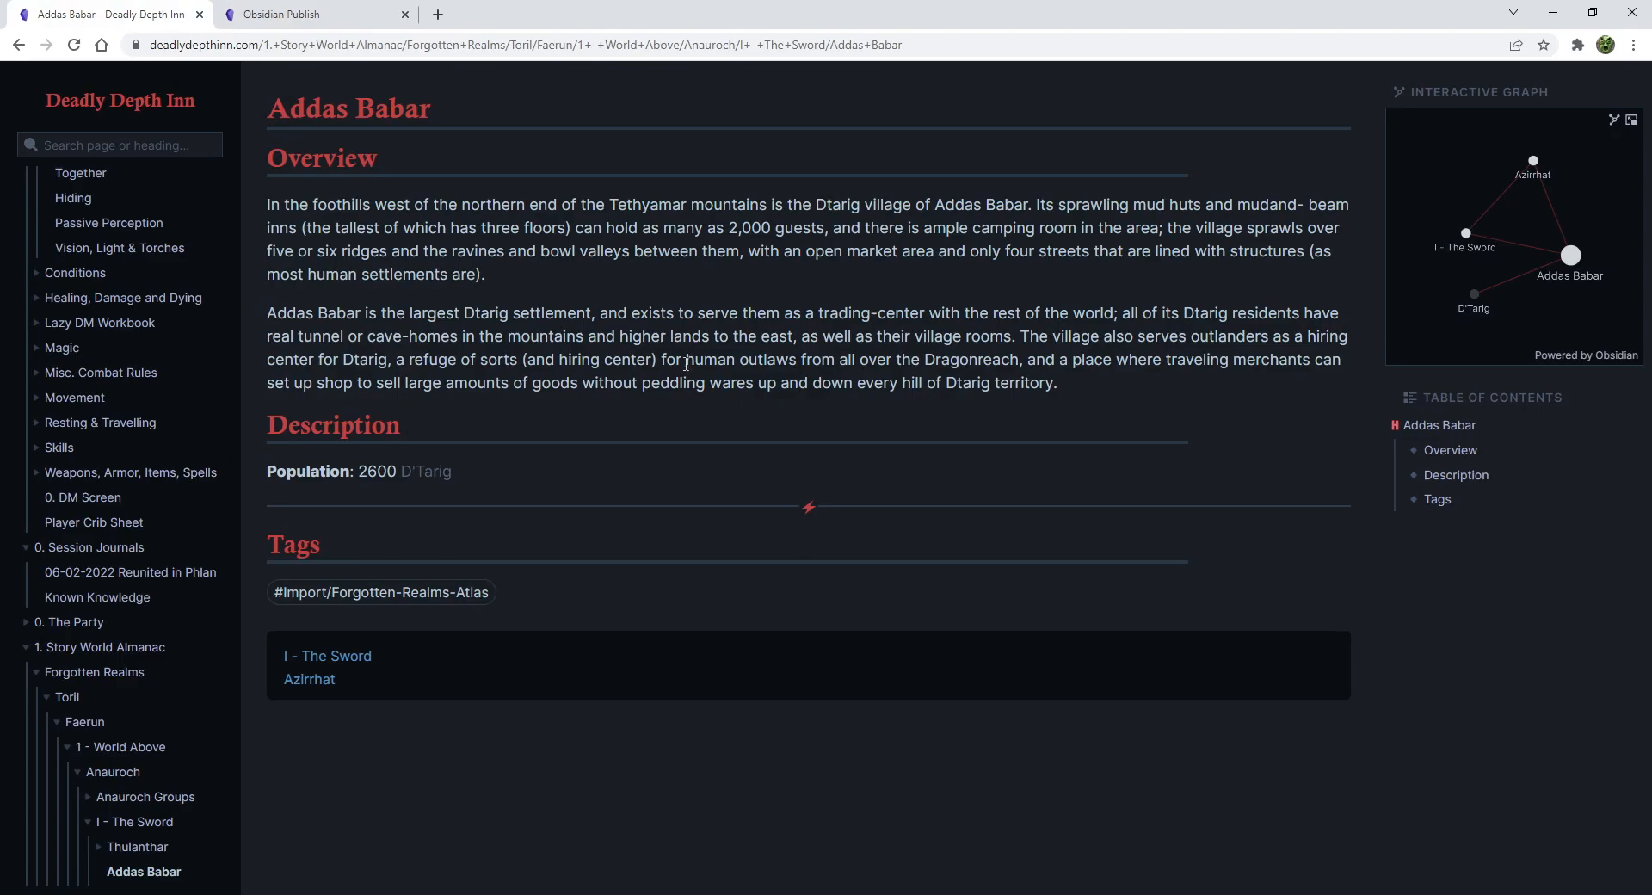
left_click_drag(265, 45, 148, 45)
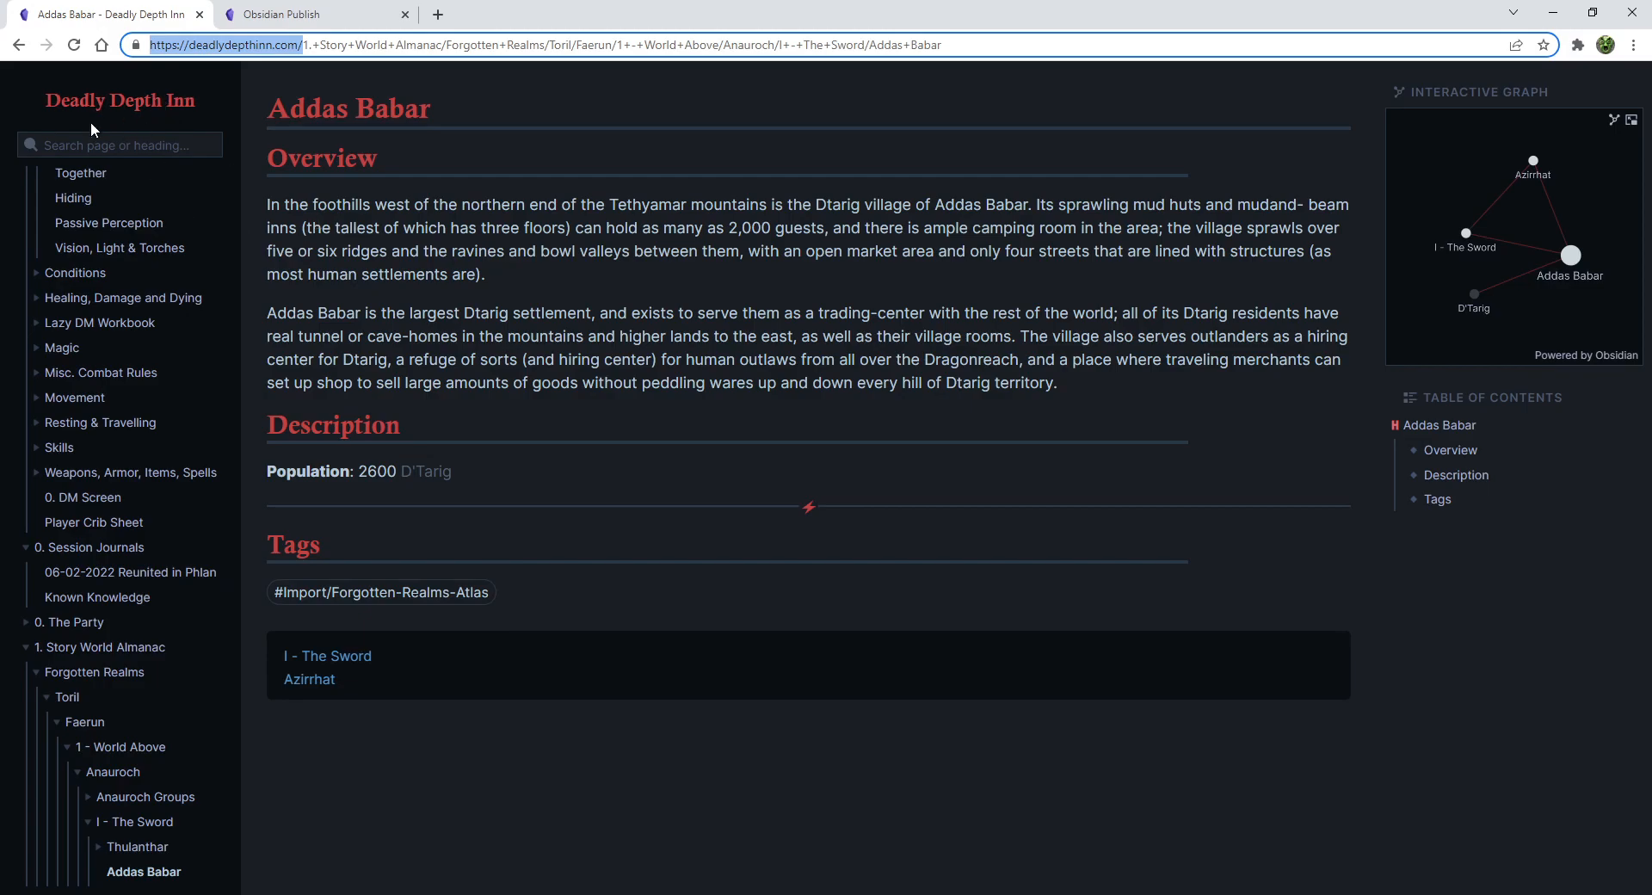
scroll(141, 412, "down", 5)
scroll(140, 411, "up", 6)
scroll(140, 411, "up", 2)
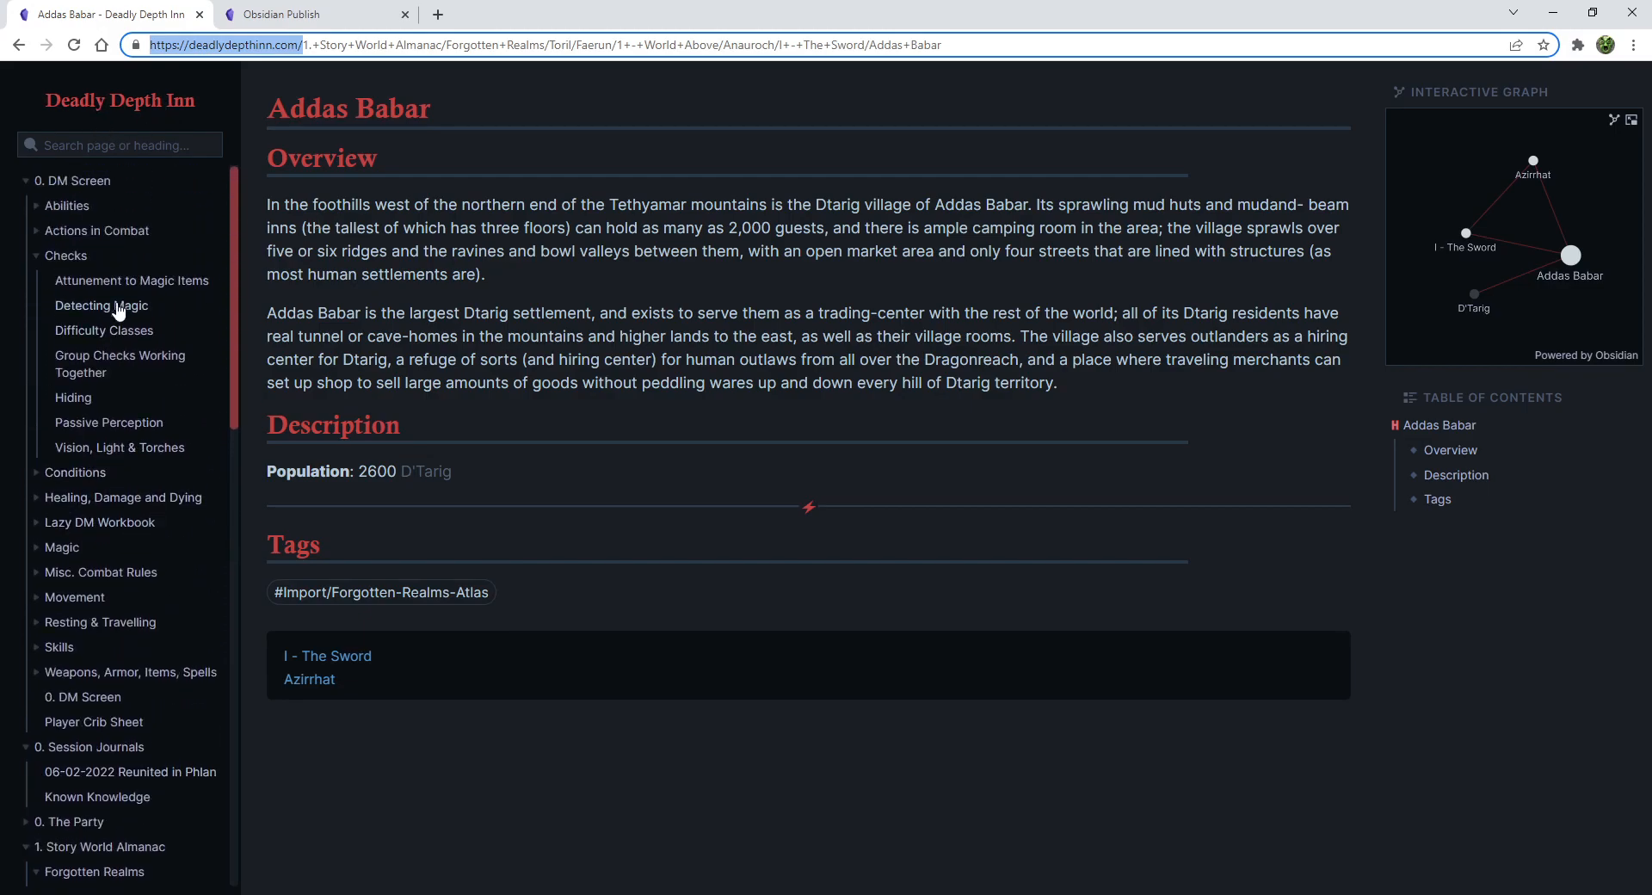
View the Detecting Magic page with its interactive graph and Detecting & Identifying Magic Items heading, and open the Hiding page.
left_click(103, 305)
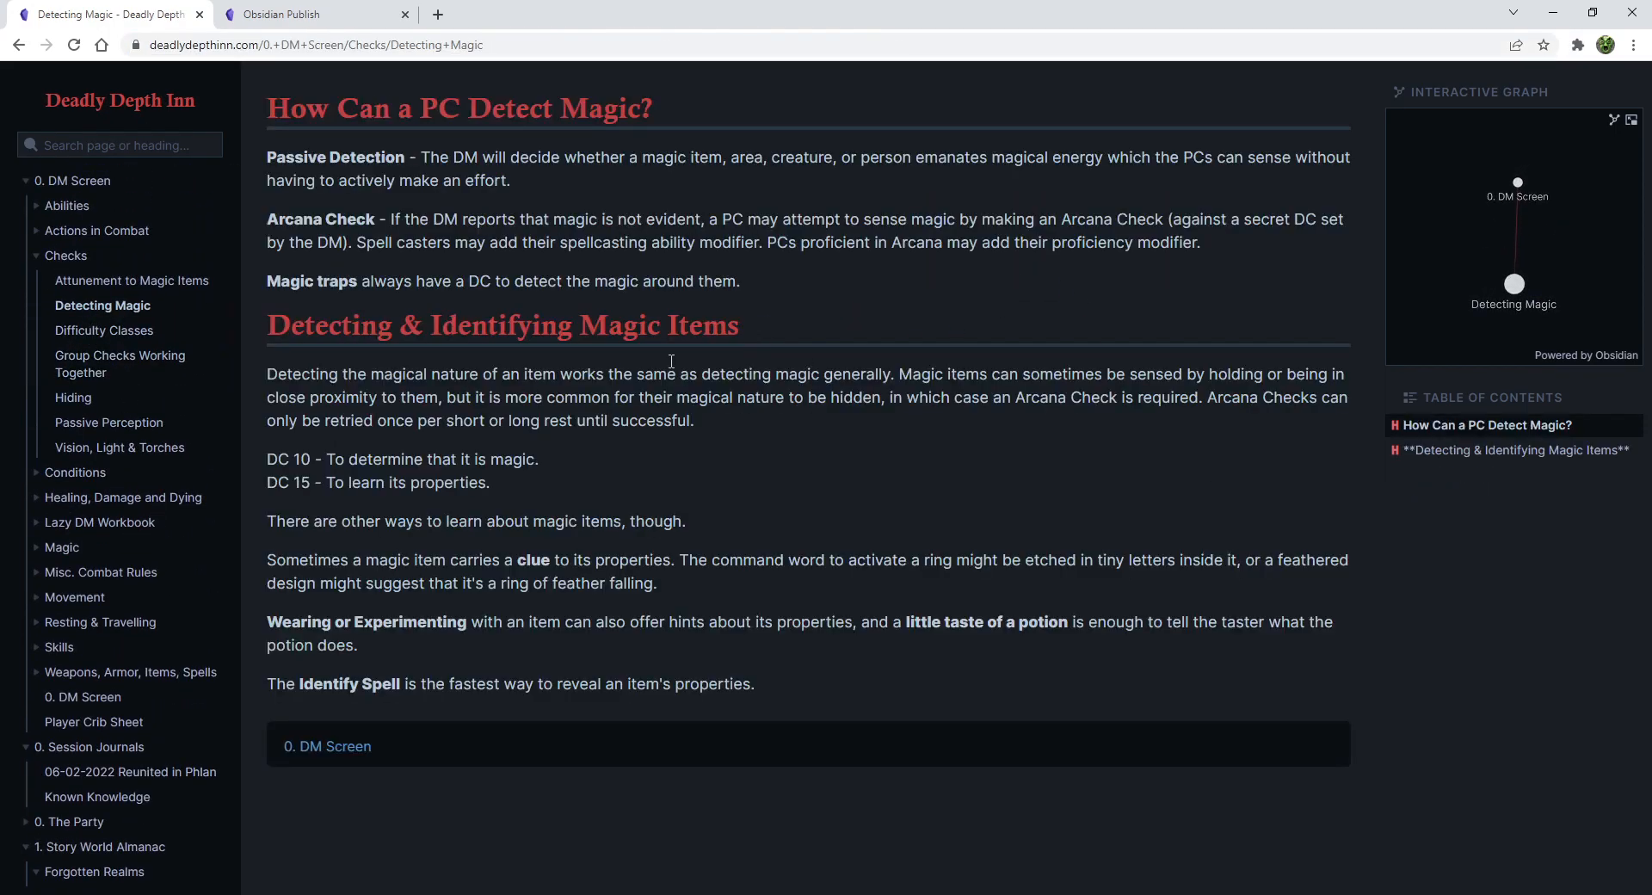
left_click_drag(1515, 288, 1382, 273)
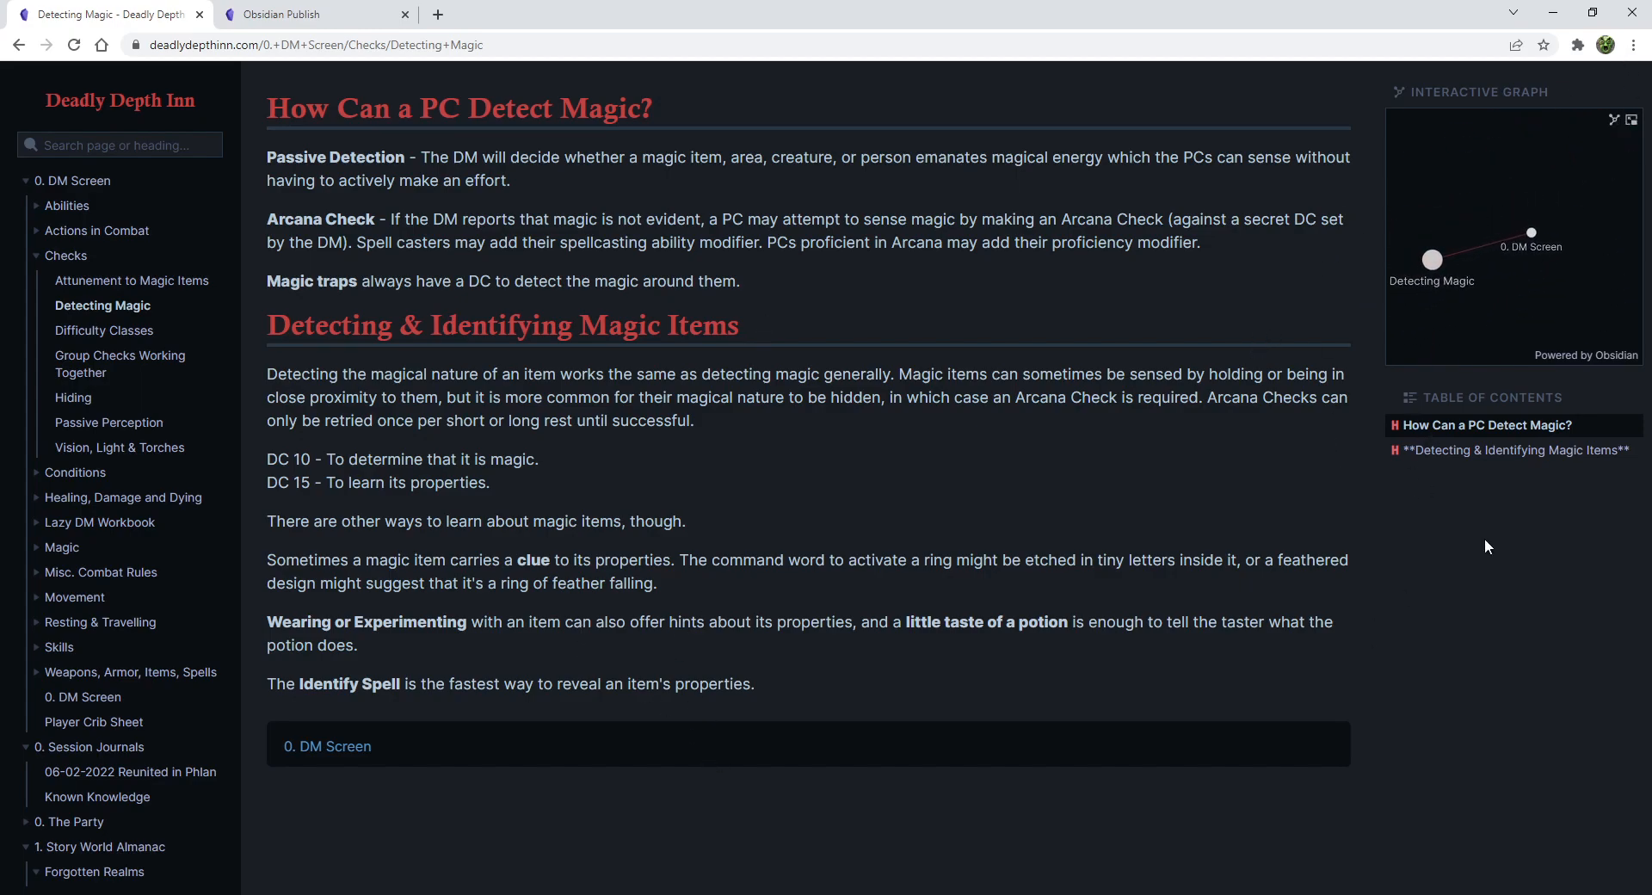
left_click(1480, 450)
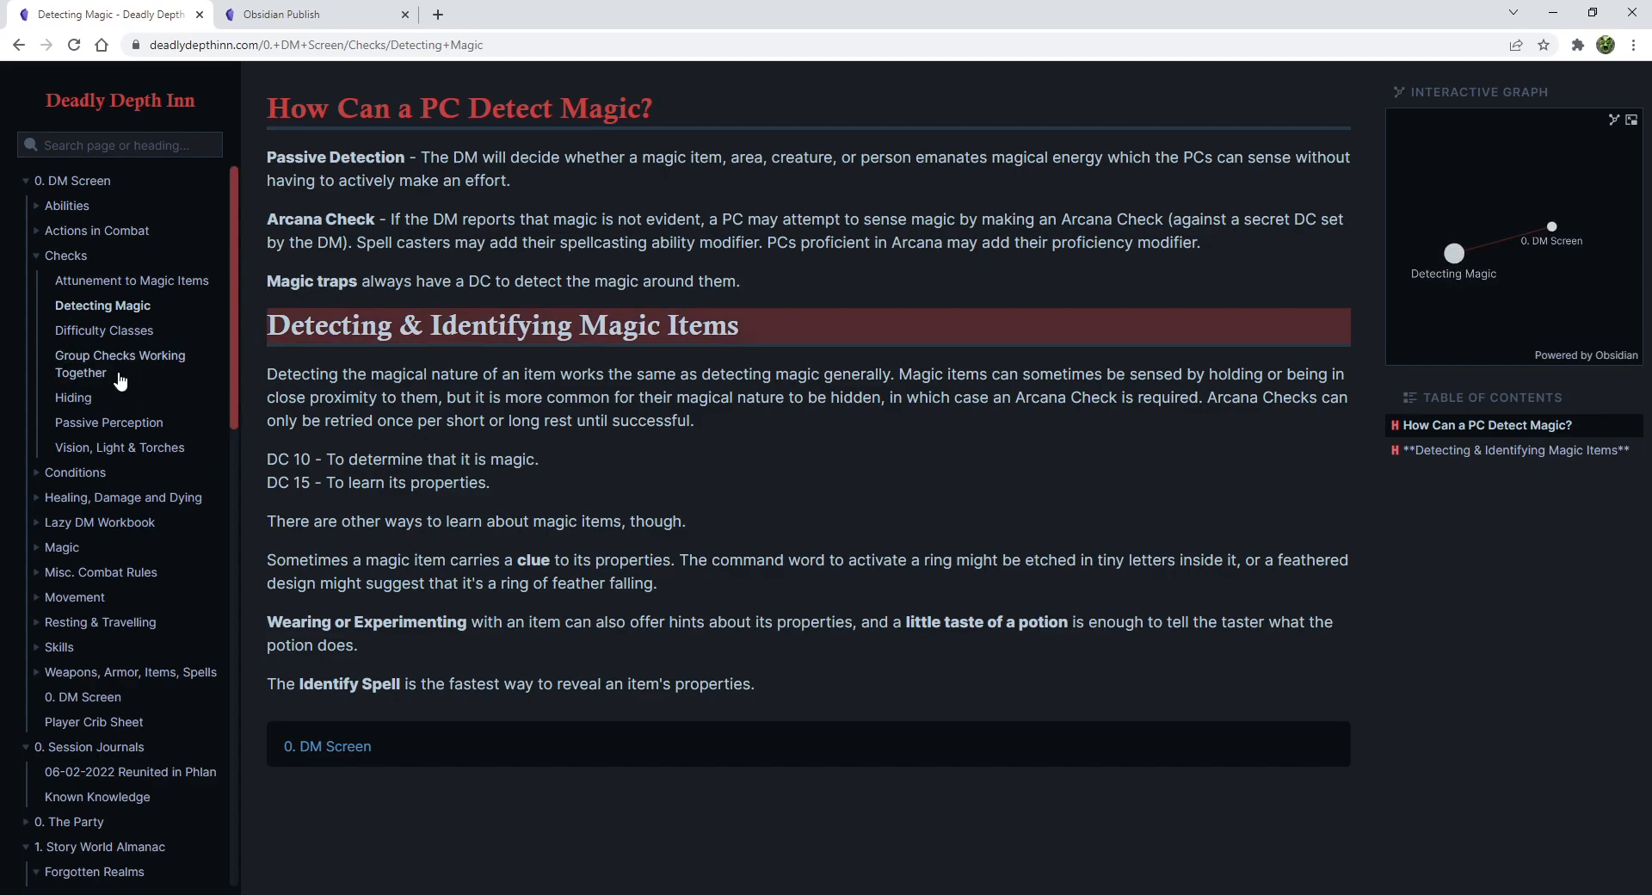
left_click(74, 398)
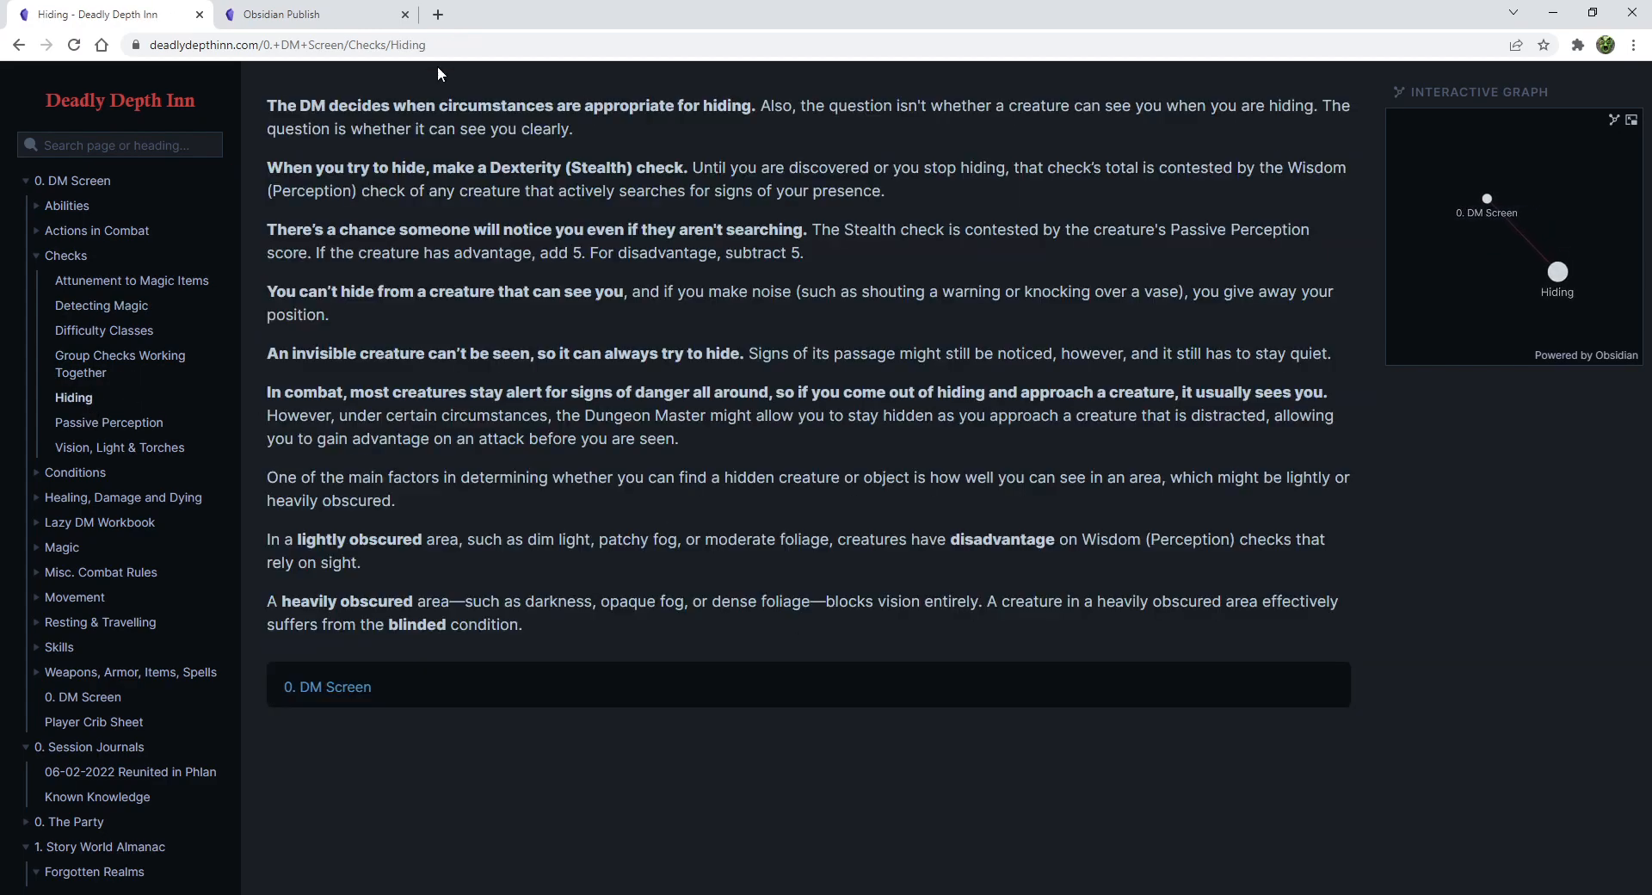
Collapse the Session Journals, Checks and DM Screen folders in the site navigation.
scroll(137, 413, "down", 3)
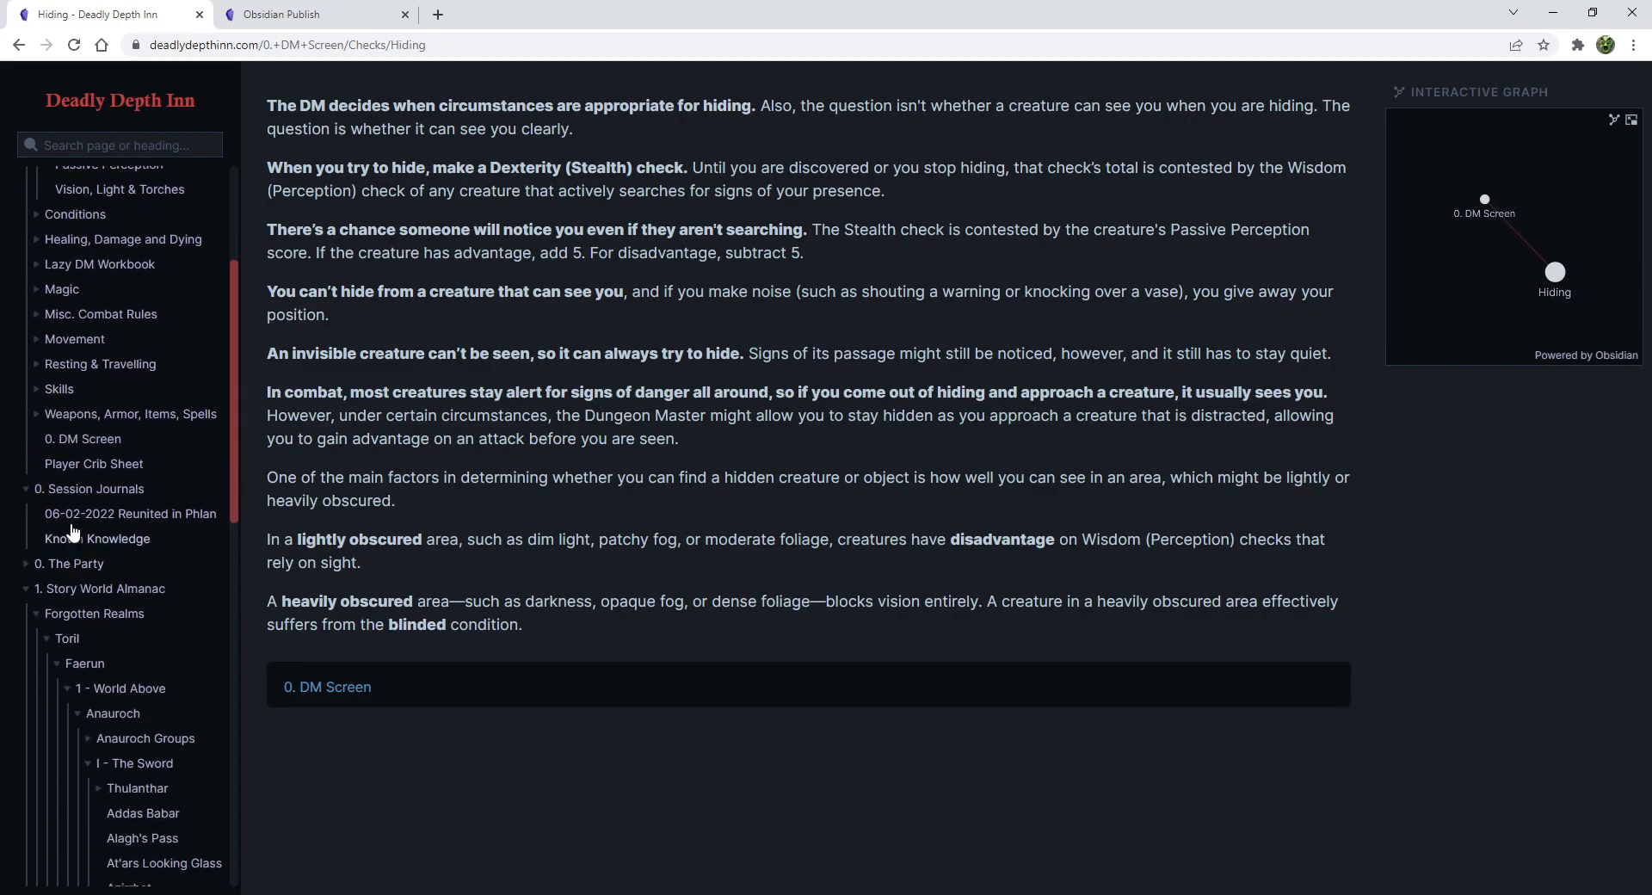
left_click(78, 495)
scroll(116, 456, "up", 3)
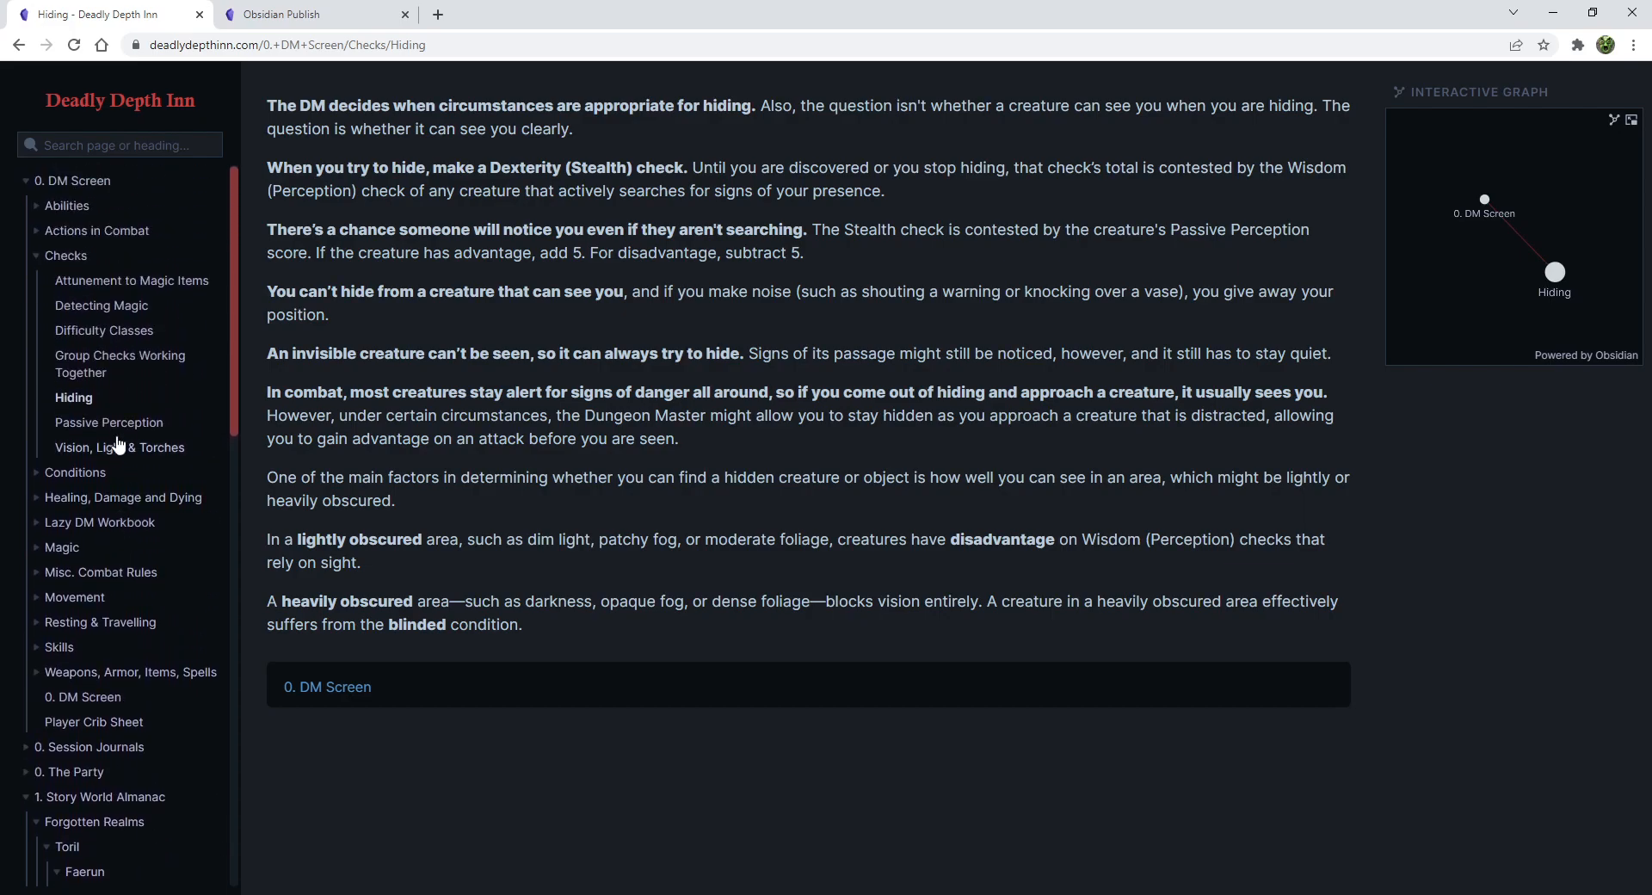
left_click(69, 256)
left_click(126, 182)
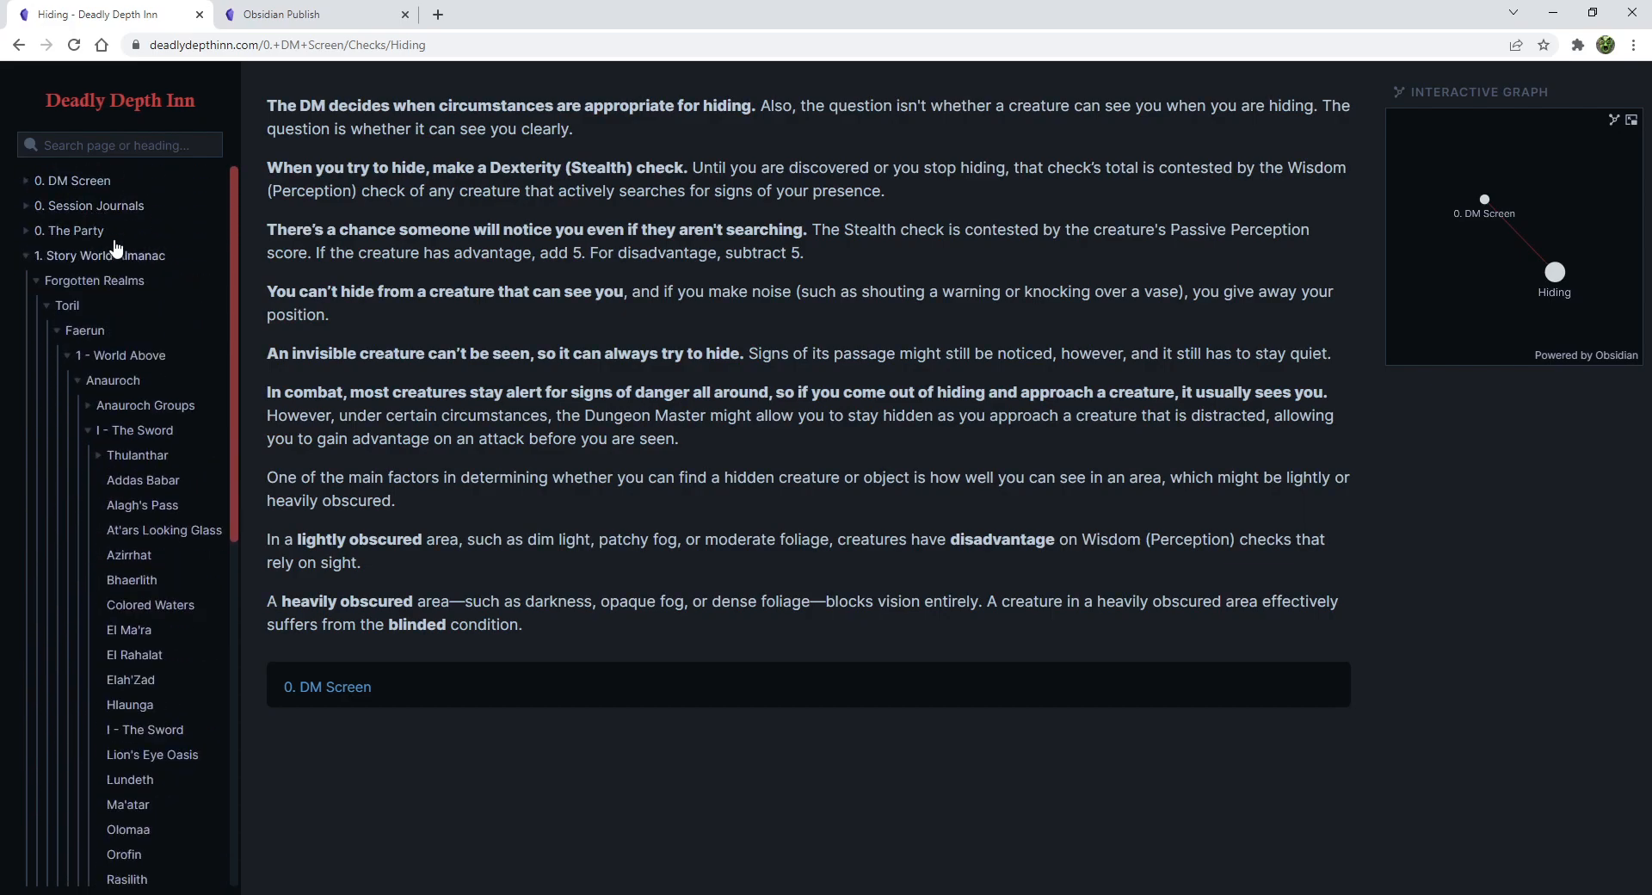
Open the 06-02-2022 Reunited in Phlan session journal and preview the linked Rodge Stagswift character note.
left_click(121, 209)
left_click(116, 232)
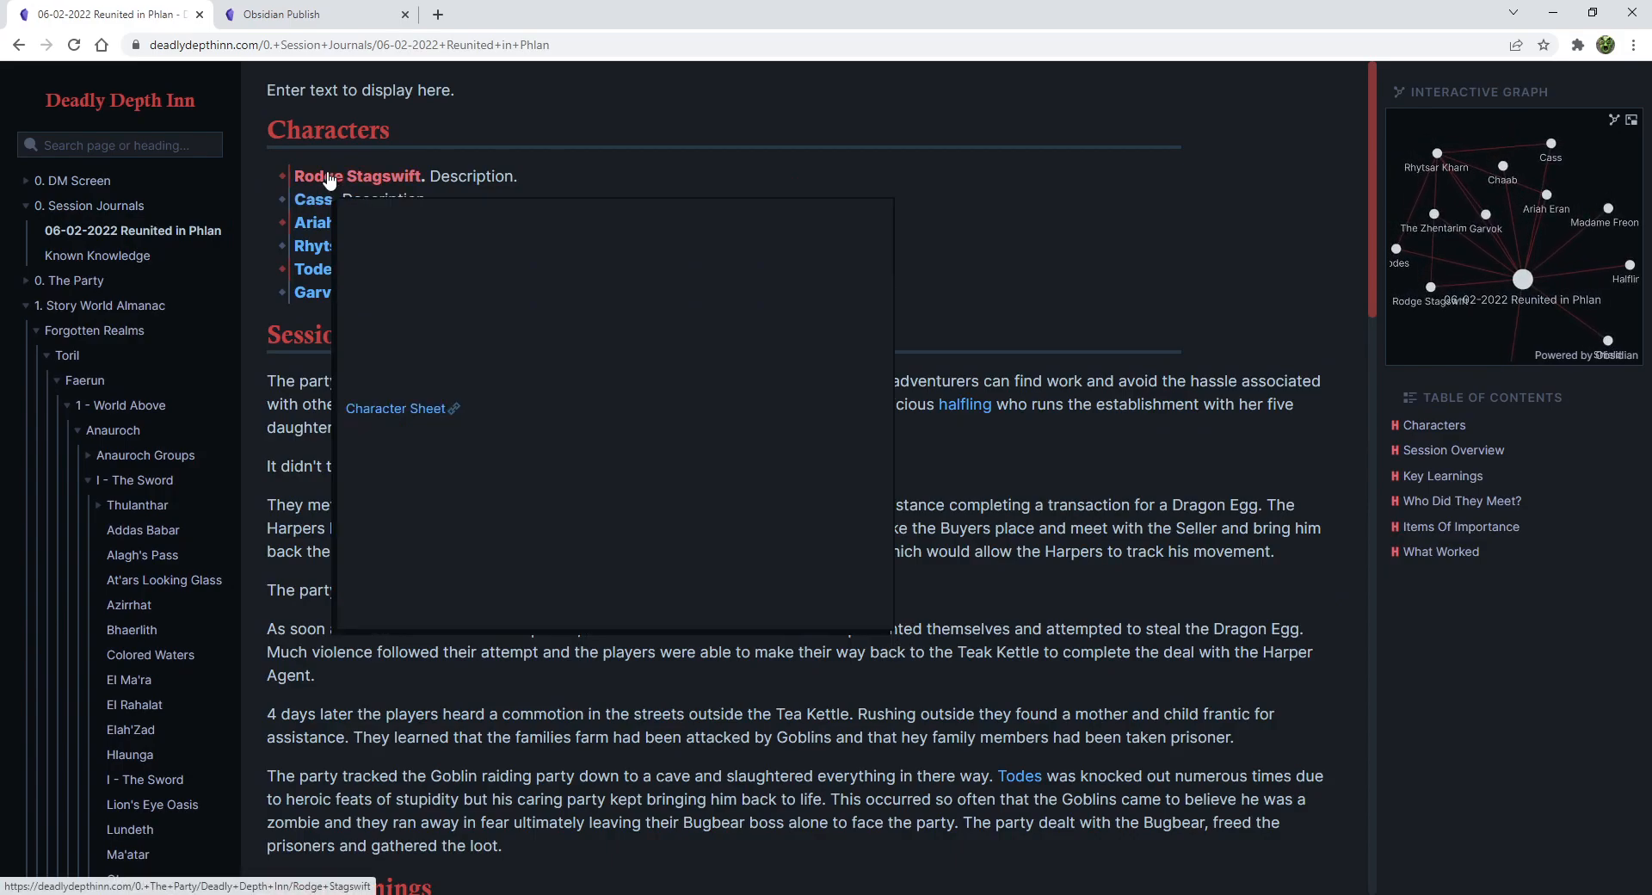
mouse_move(340, 200)
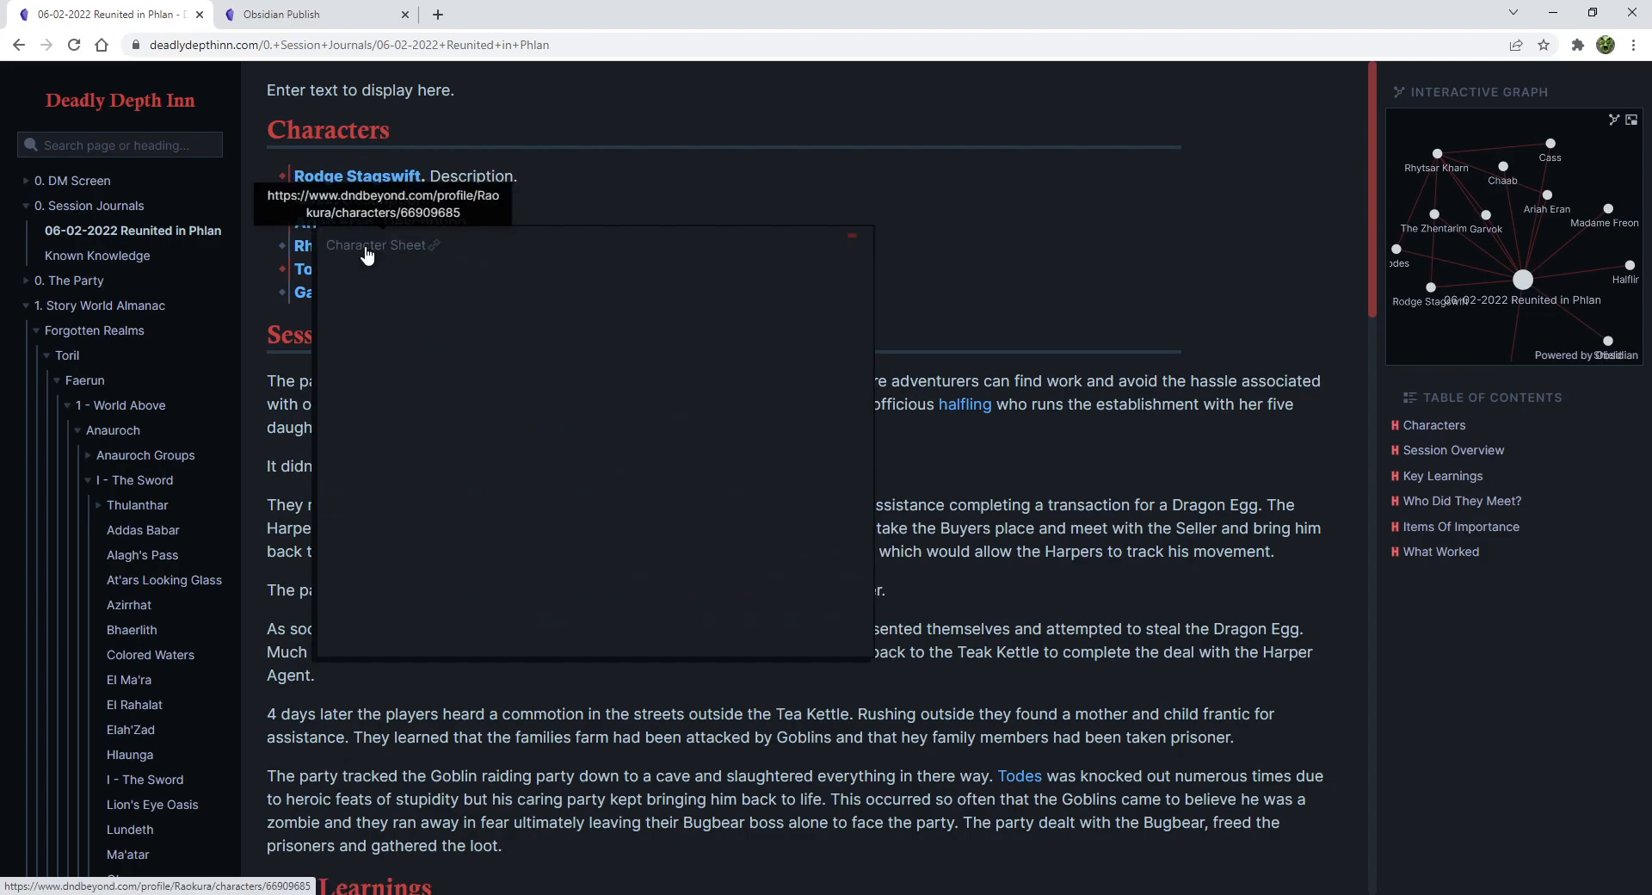
Preview the linked Madame Freona note from the Session Overview and look through its descriptions and pictures.
scroll(364, 206, "down", 2)
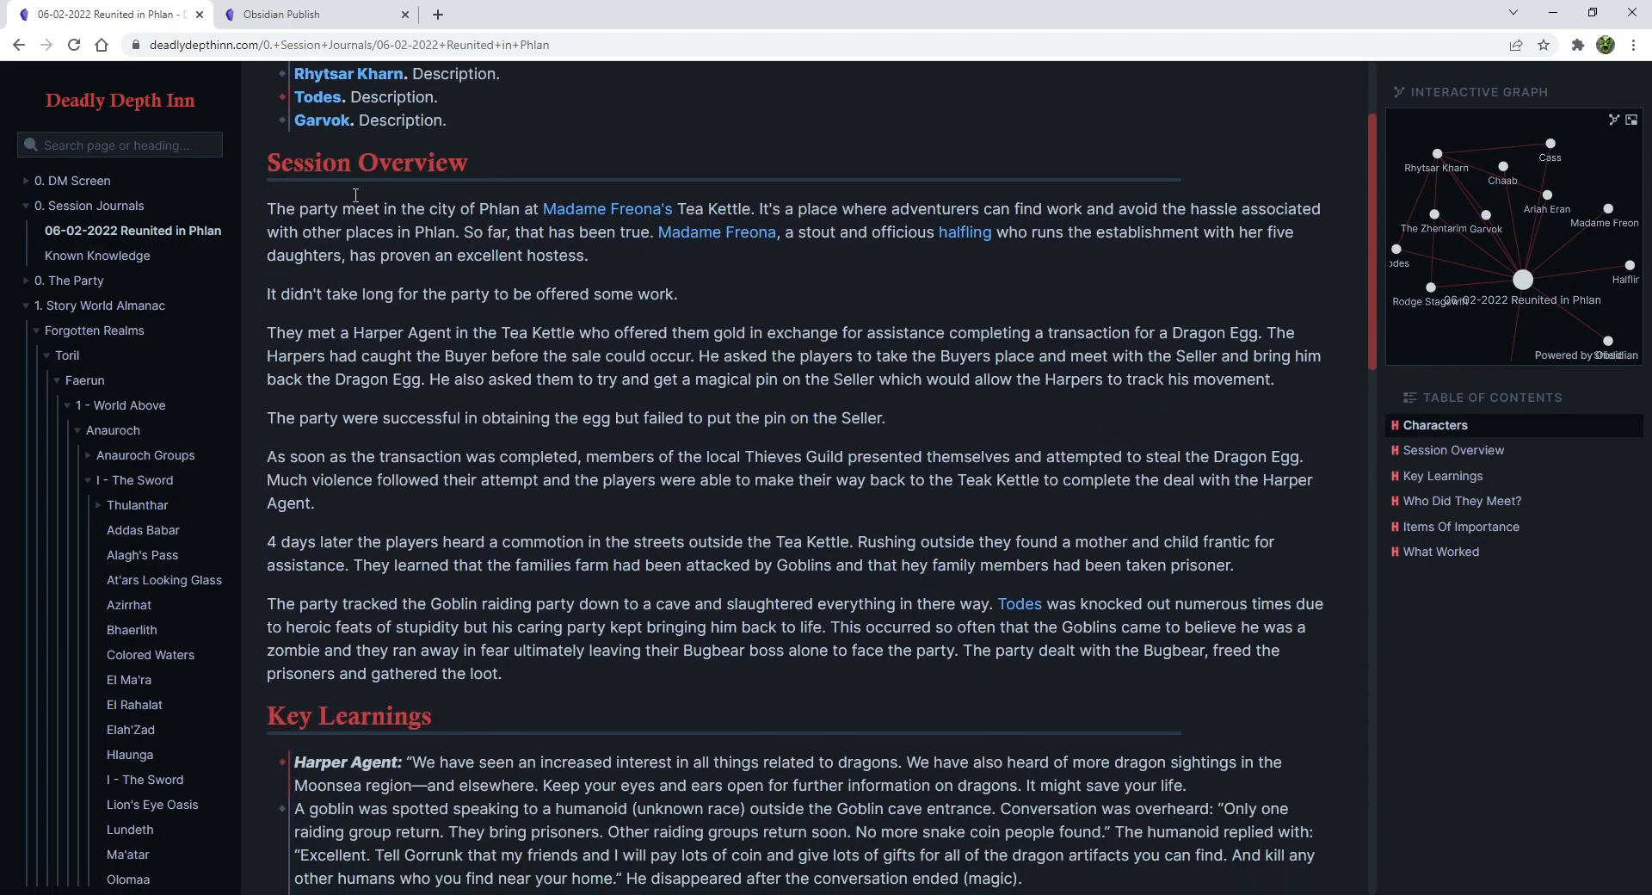
mouse_move(602, 210)
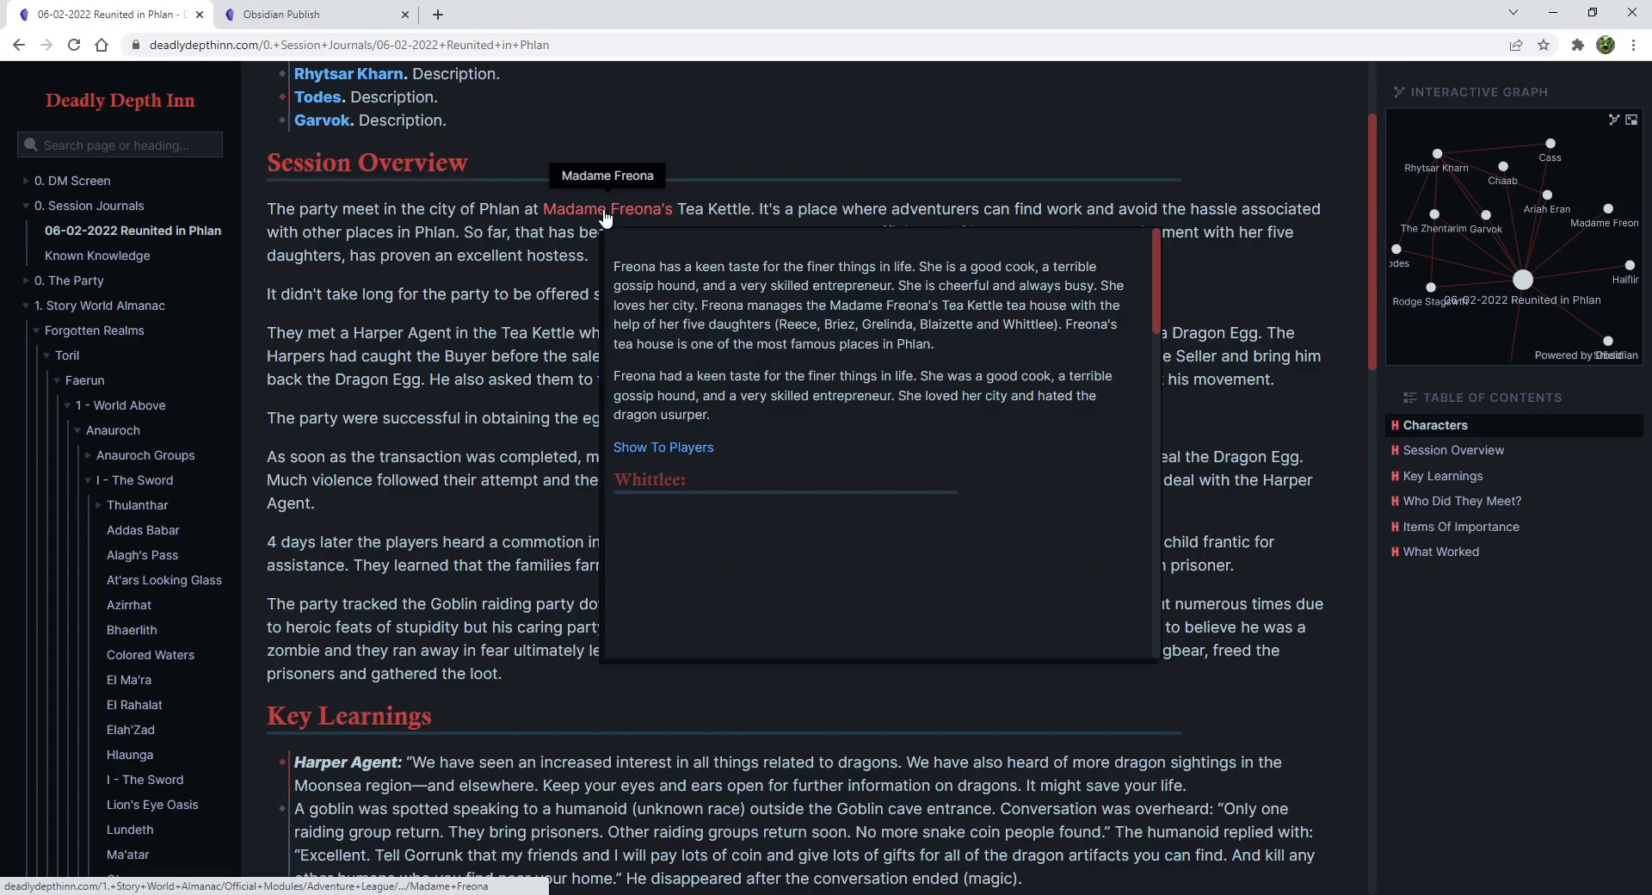
scroll(792, 396, "down", 5)
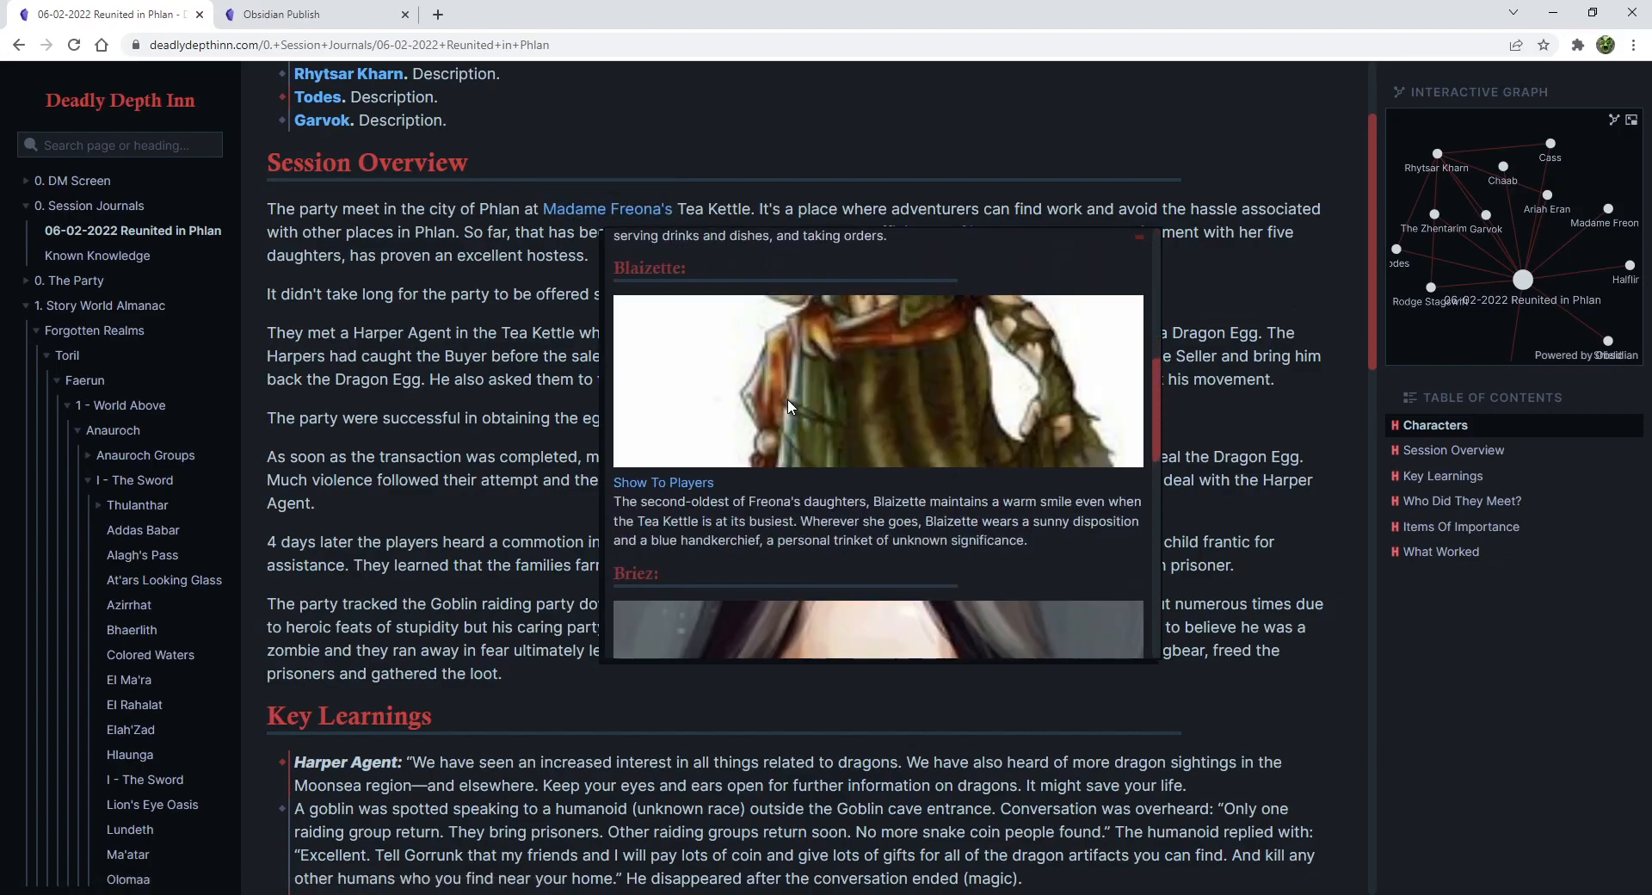
scroll(790, 411, "up", 5)
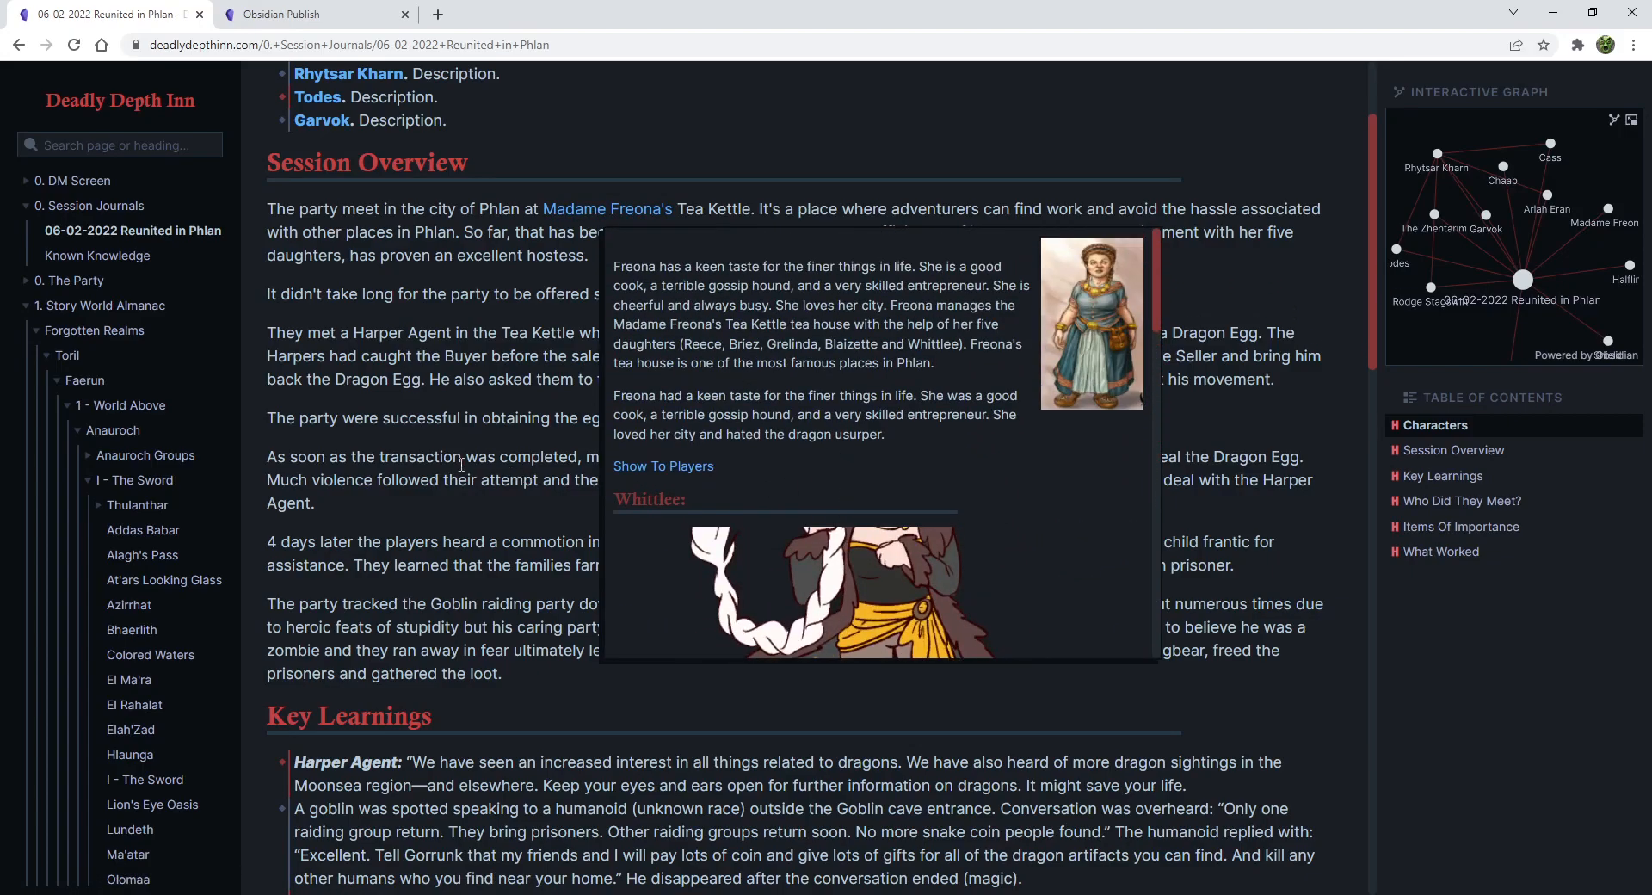
Preview the linked Todes character note with its traits and memorable moments, and skim the journal's Key Learnings section.
scroll(635, 447, "down", 3)
mouse_move(1022, 356)
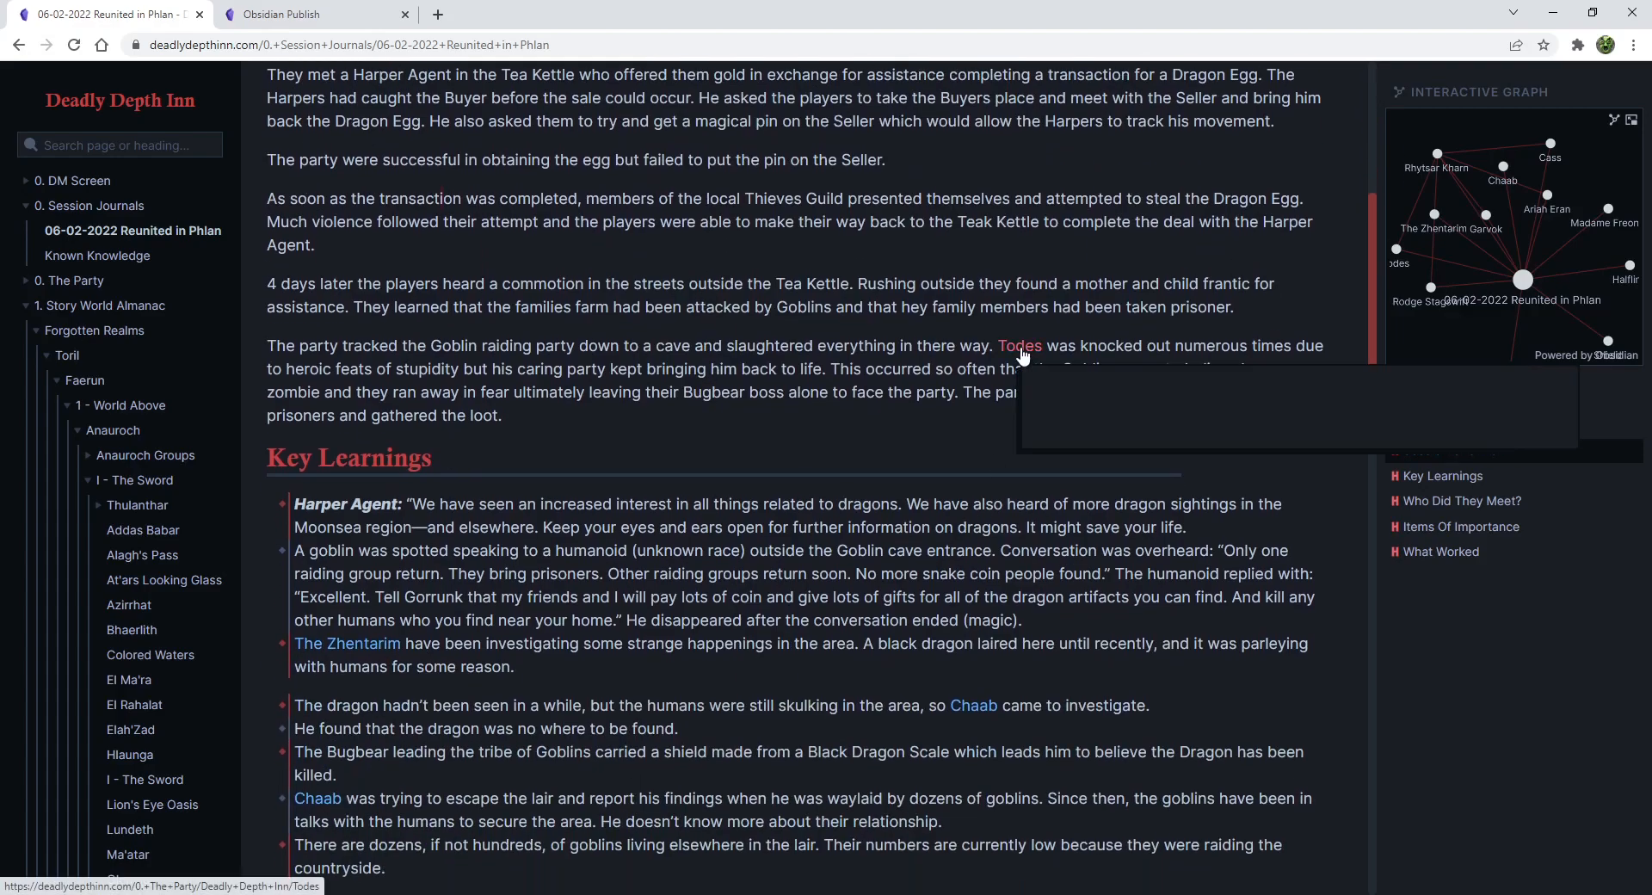
scroll(1213, 544, "down", 2)
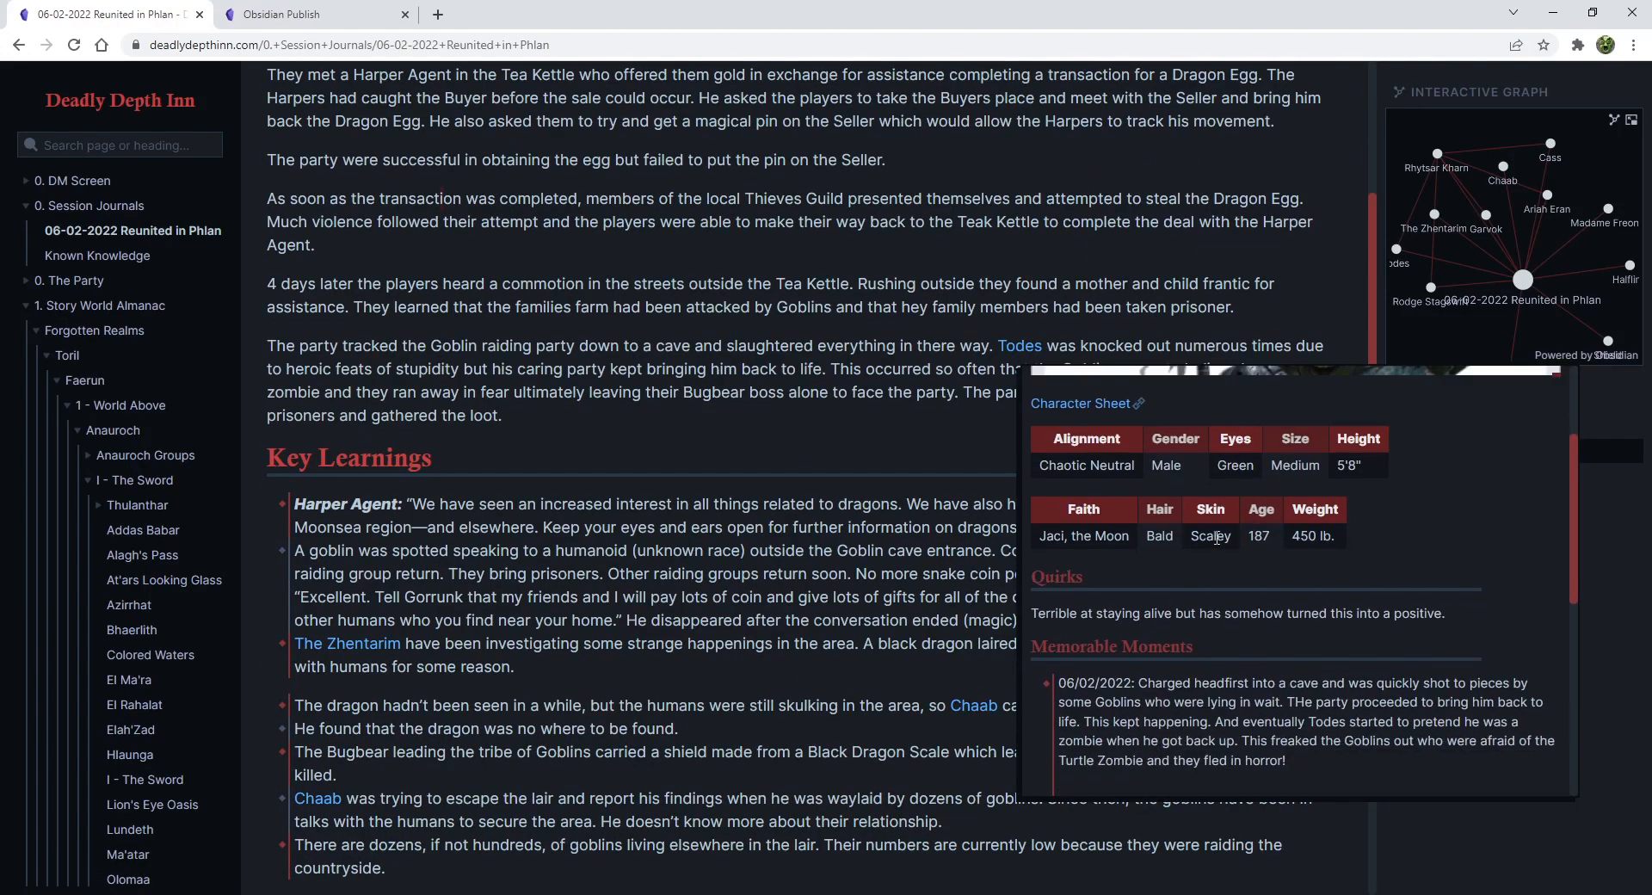
scroll(1222, 538, "up", 2)
scroll(1237, 549, "down", 7)
scroll(1246, 560, "up", 5)
scroll(1247, 560, "down", 3)
scroll(1247, 560, "up", 3)
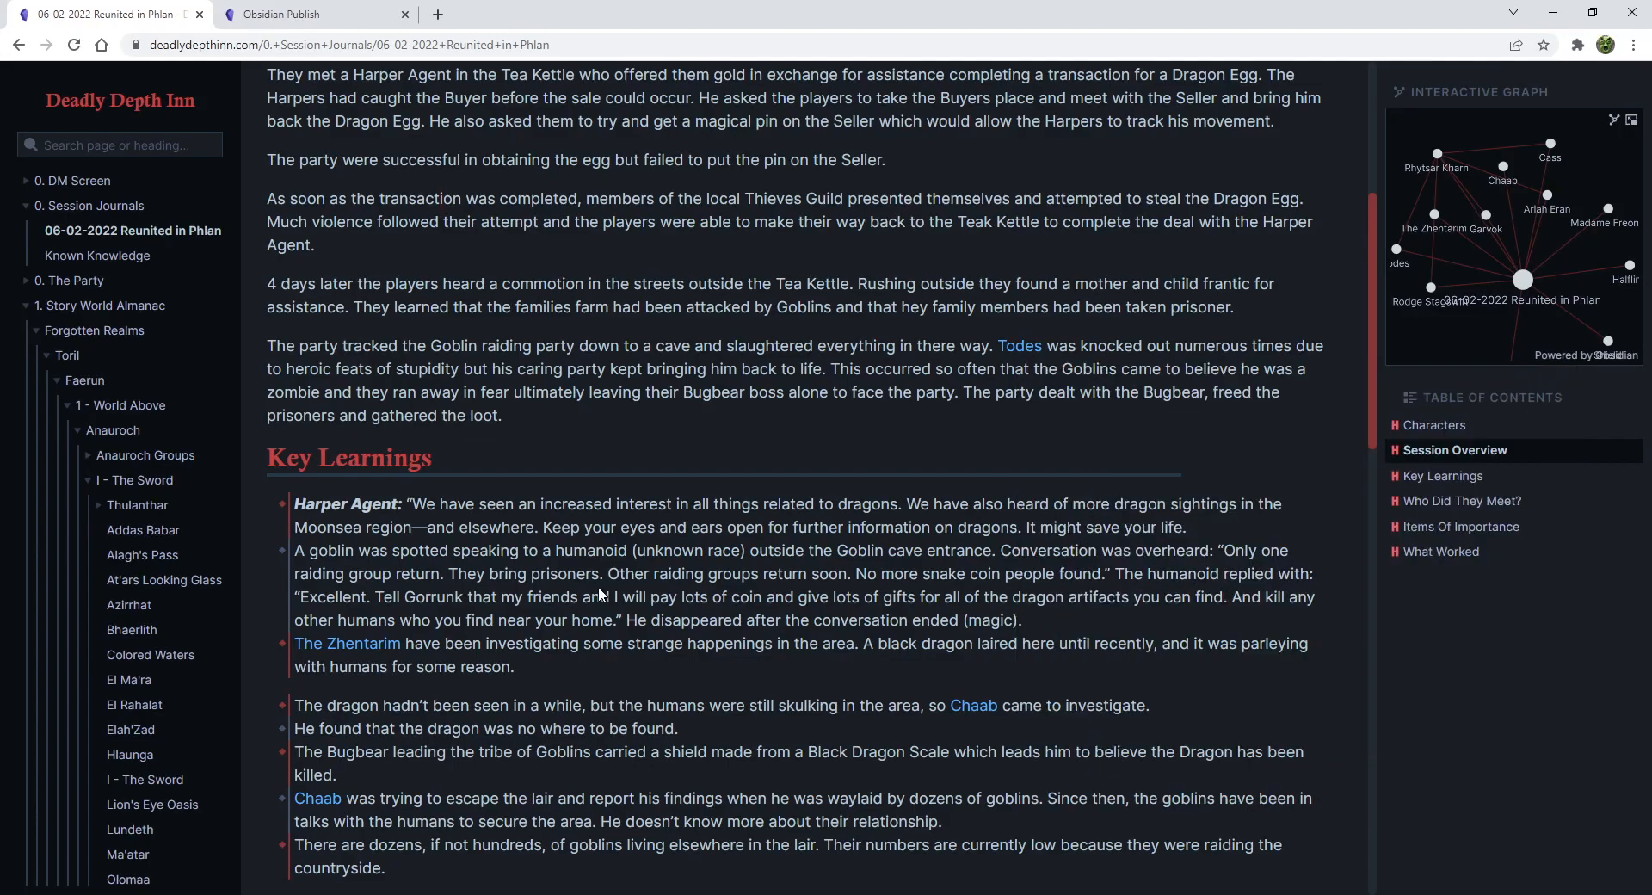
scroll(1295, 525, "down", 5)
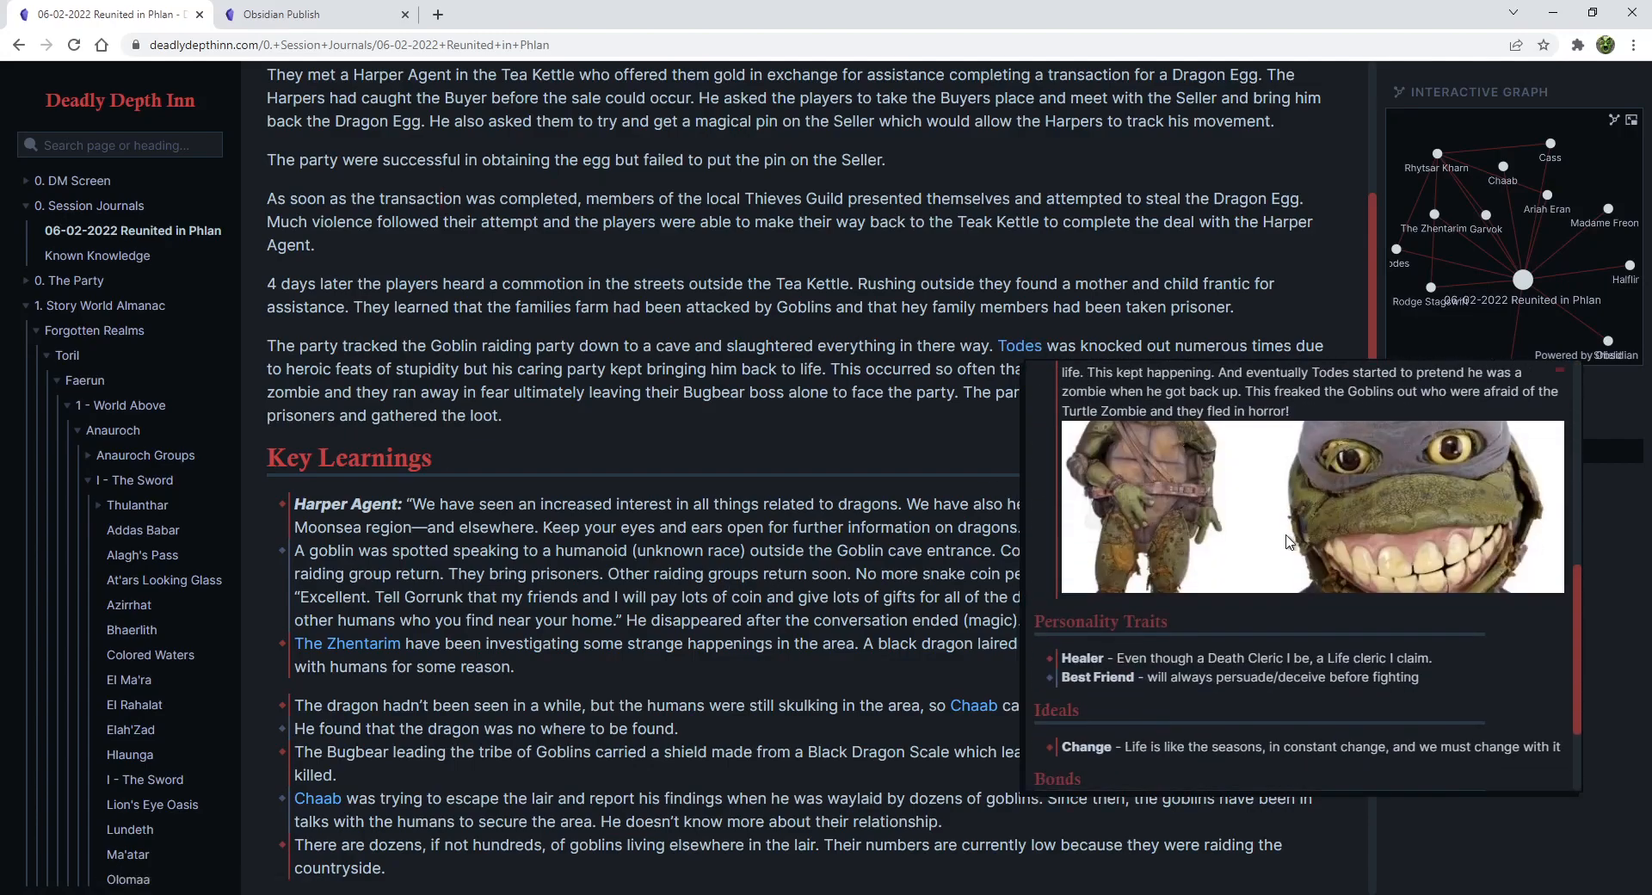
scroll(1296, 516, "up", 1)
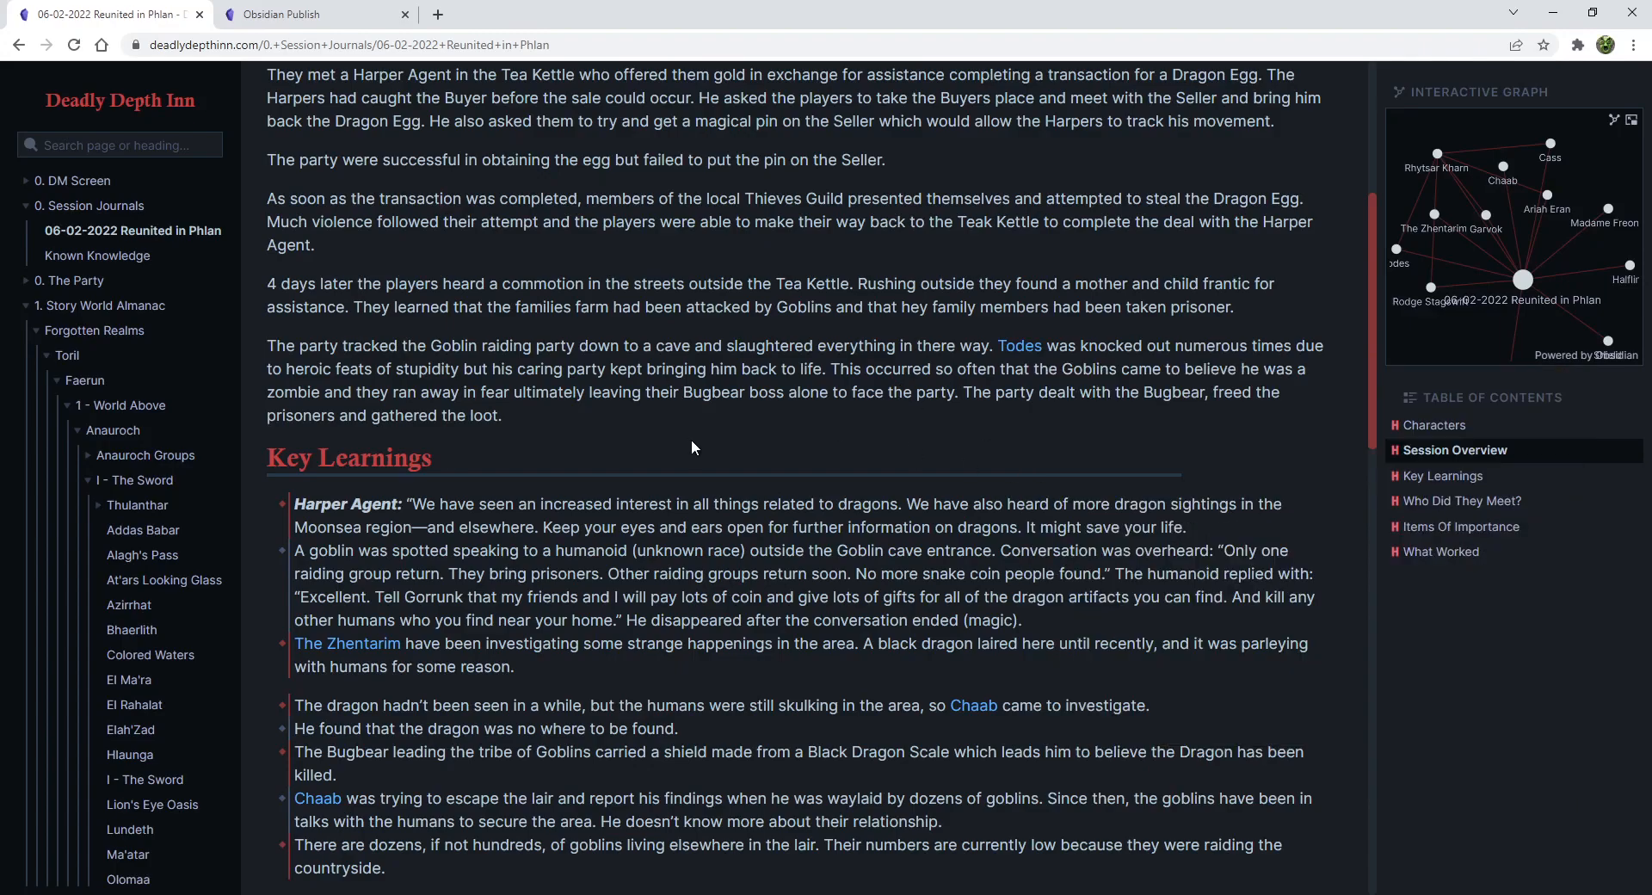
scroll(697, 449, "down", 3)
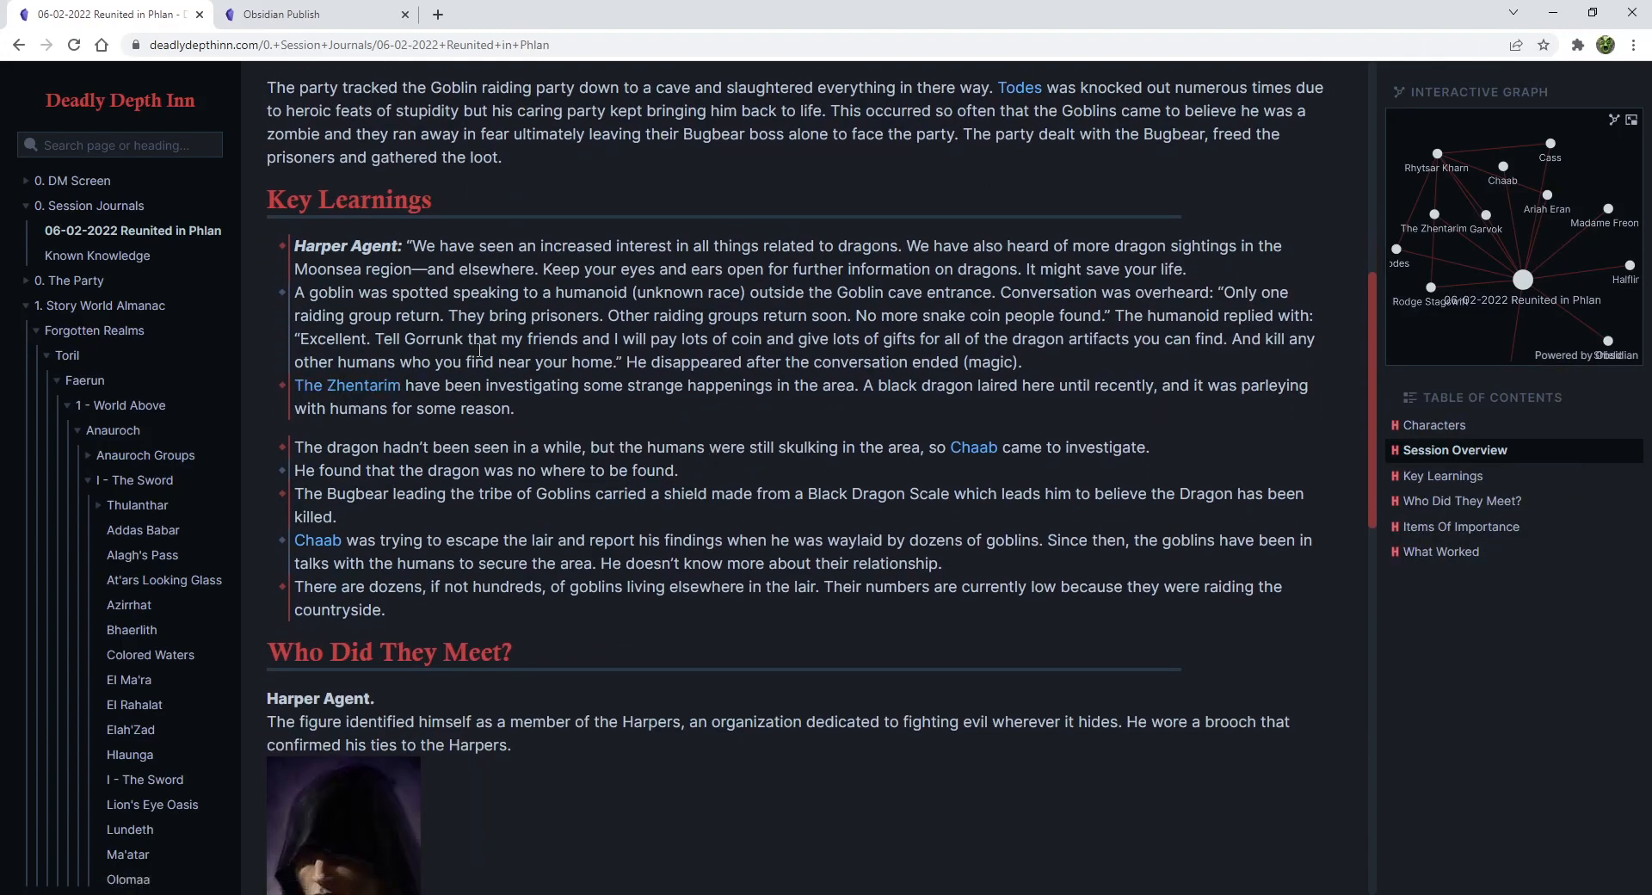
scroll(1090, 394, "up", 8)
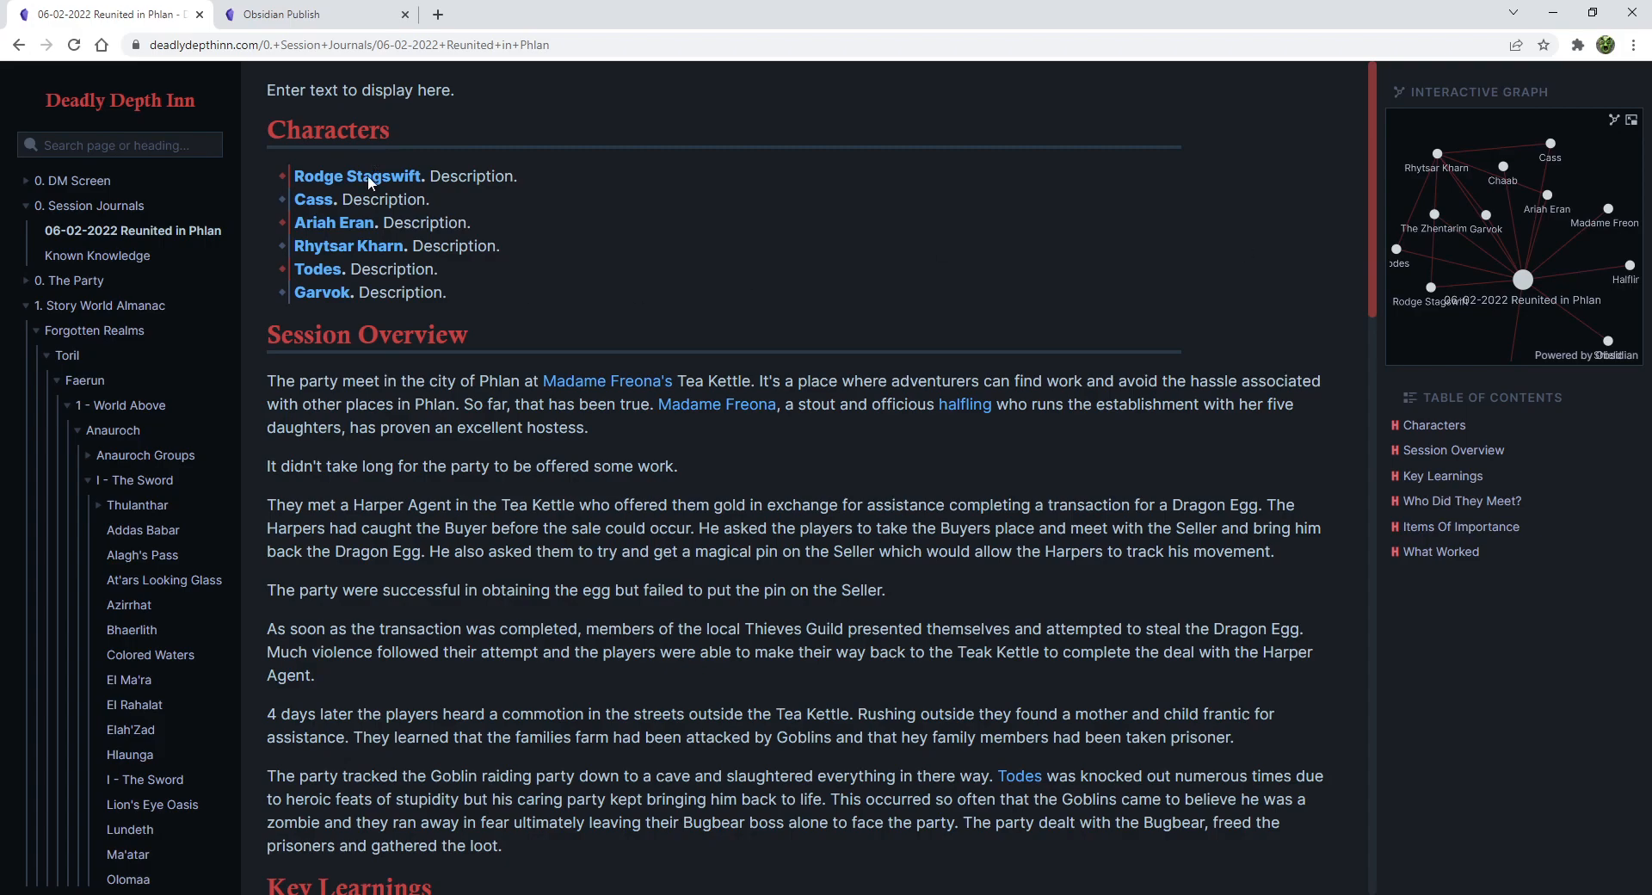
Collapse the Story World Almanac and open the Potion of Climbing page among the Mechanics Reference Almanac's magic items.
left_click(196, 308)
left_click(177, 334)
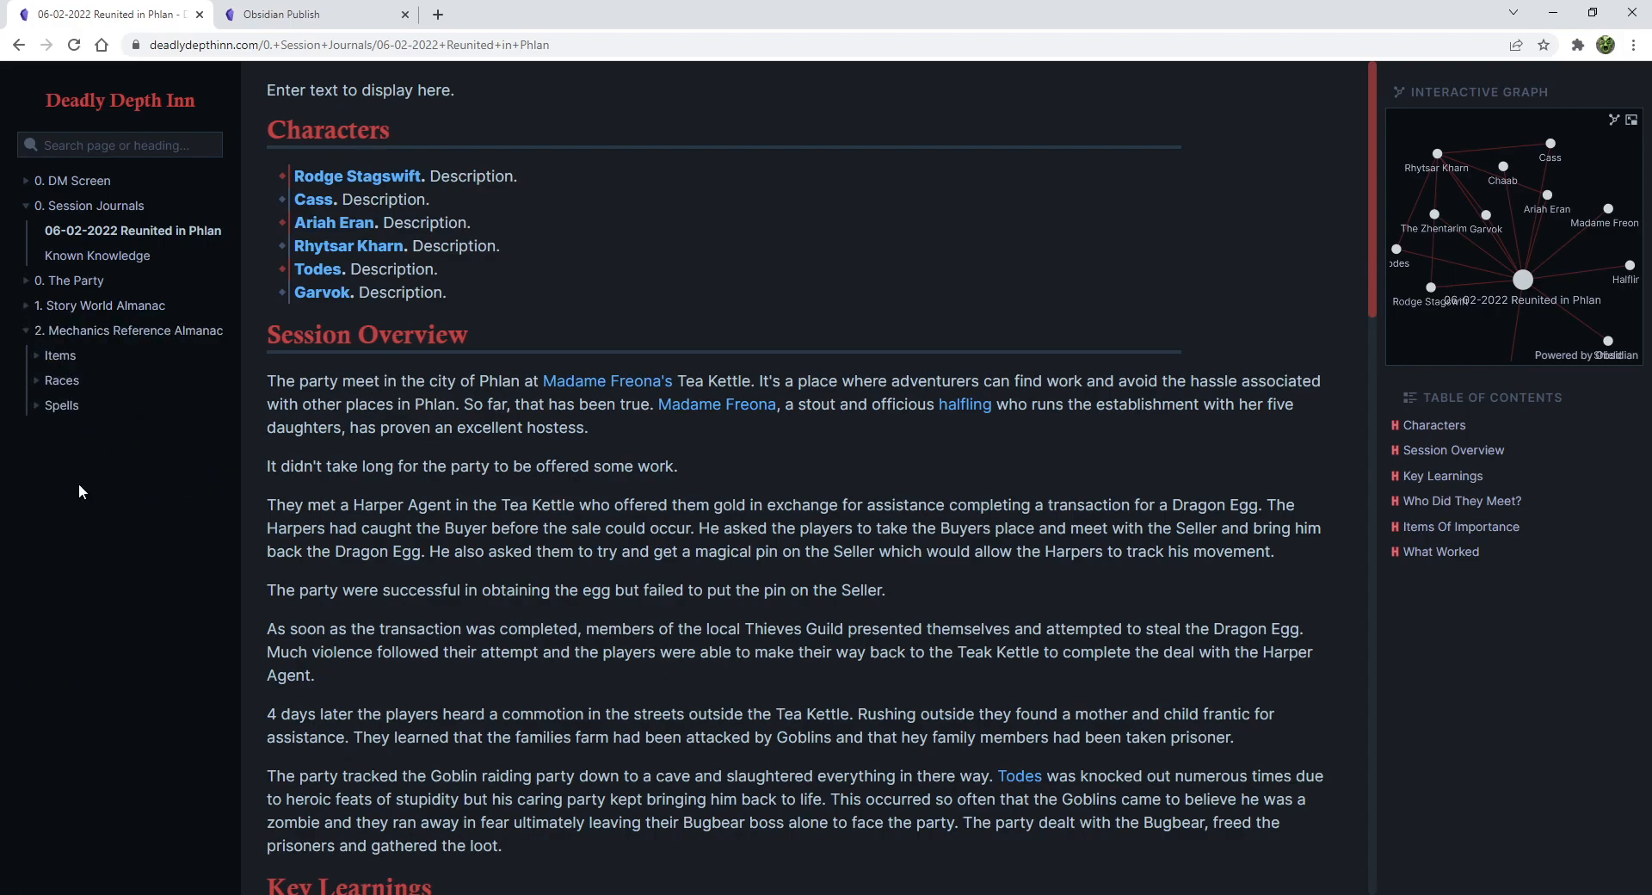
left_click(62, 358)
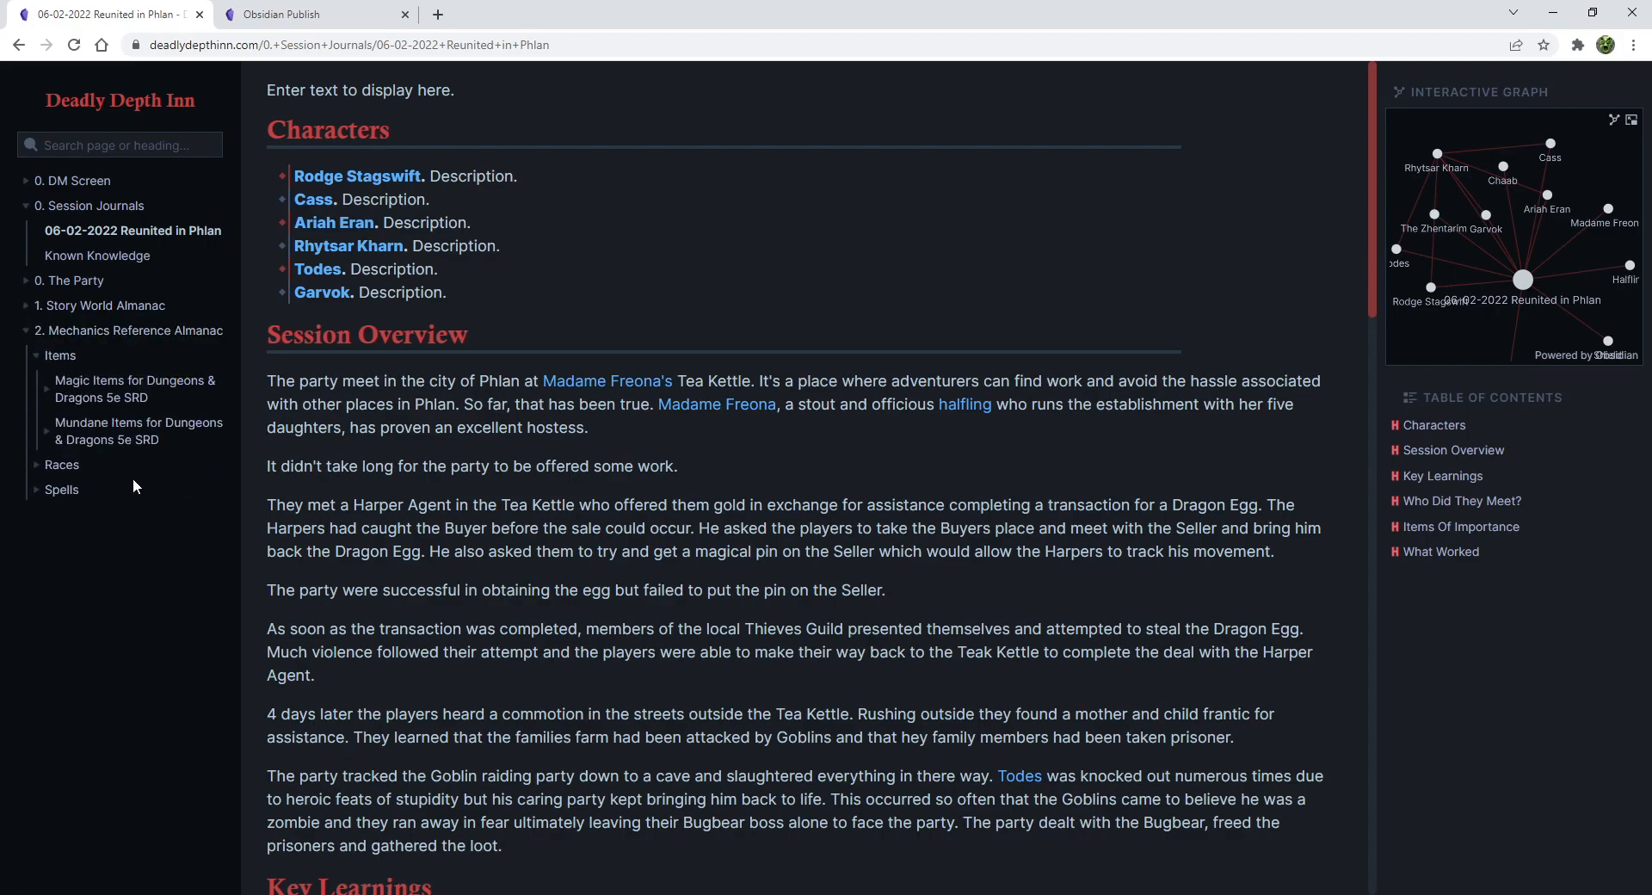
left_click(120, 388)
left_click(119, 424)
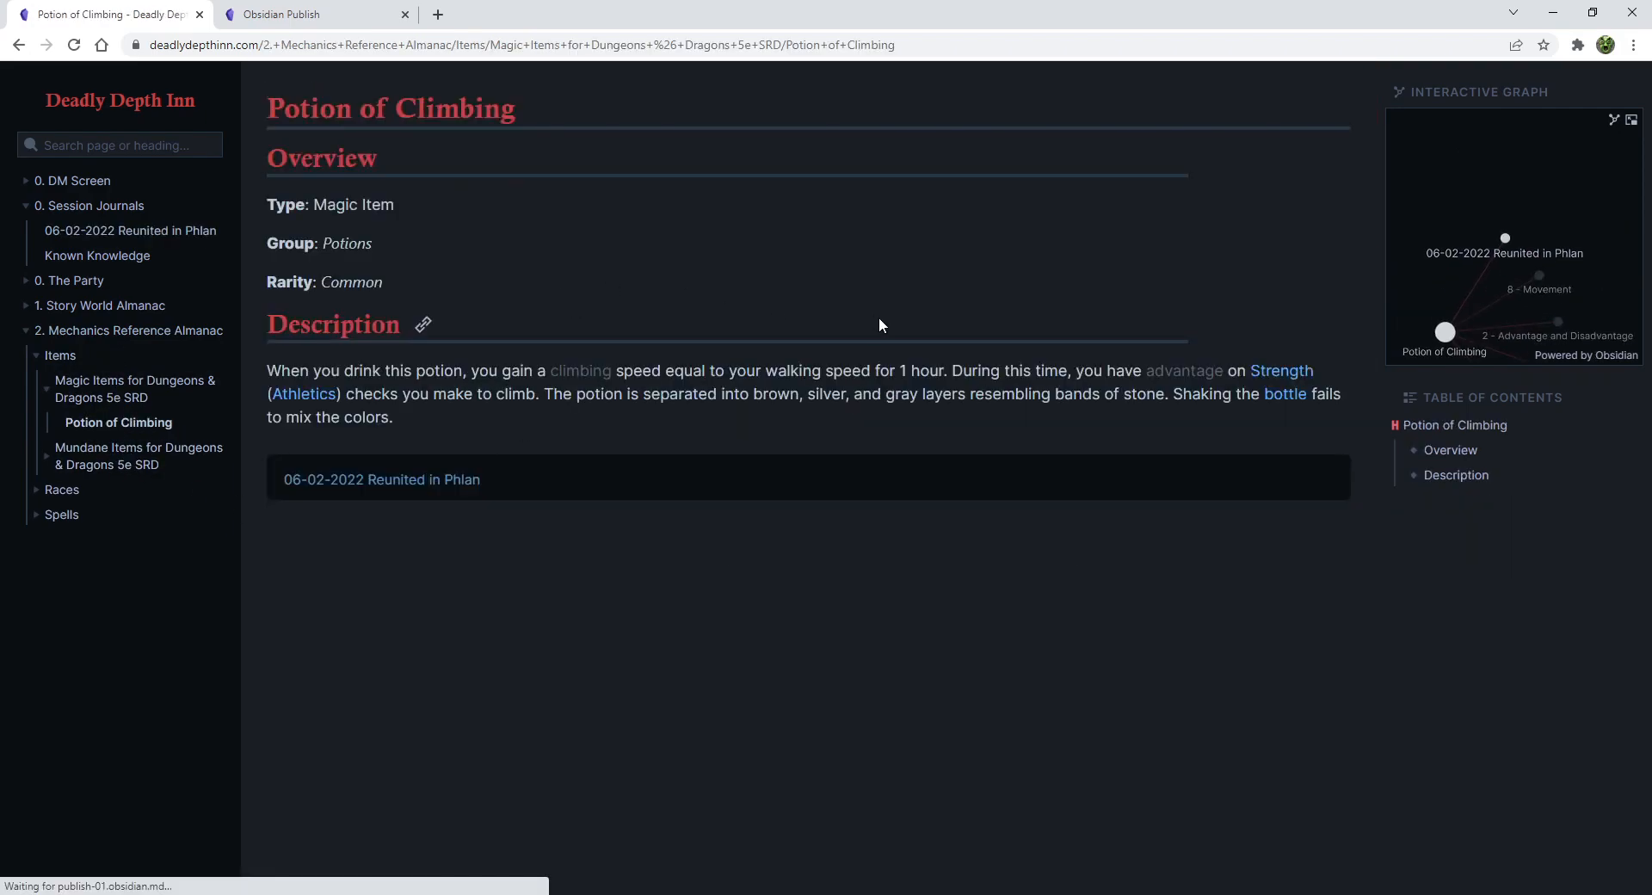
Open the Lamia page from the Homebrew races of the Mechanics Reference Almanac.
left_click(62, 490)
left_click(88, 521)
left_click(97, 542)
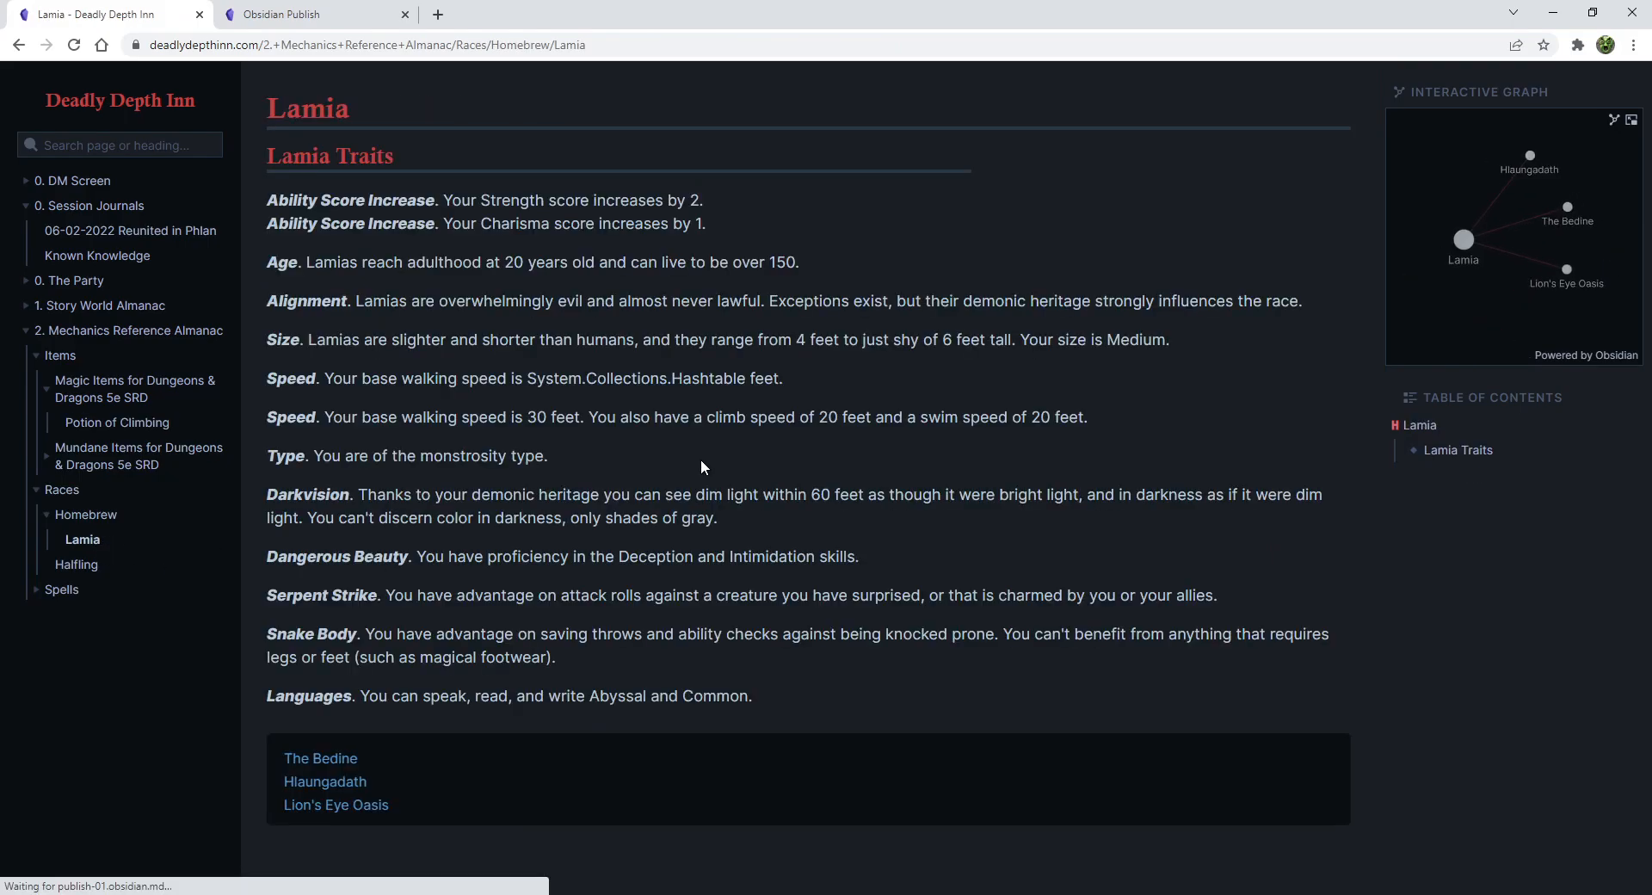
Open the Magic Missile page from the F-M group of the PHB Spells.
left_click(61, 589)
left_click(90, 614)
left_click(85, 642)
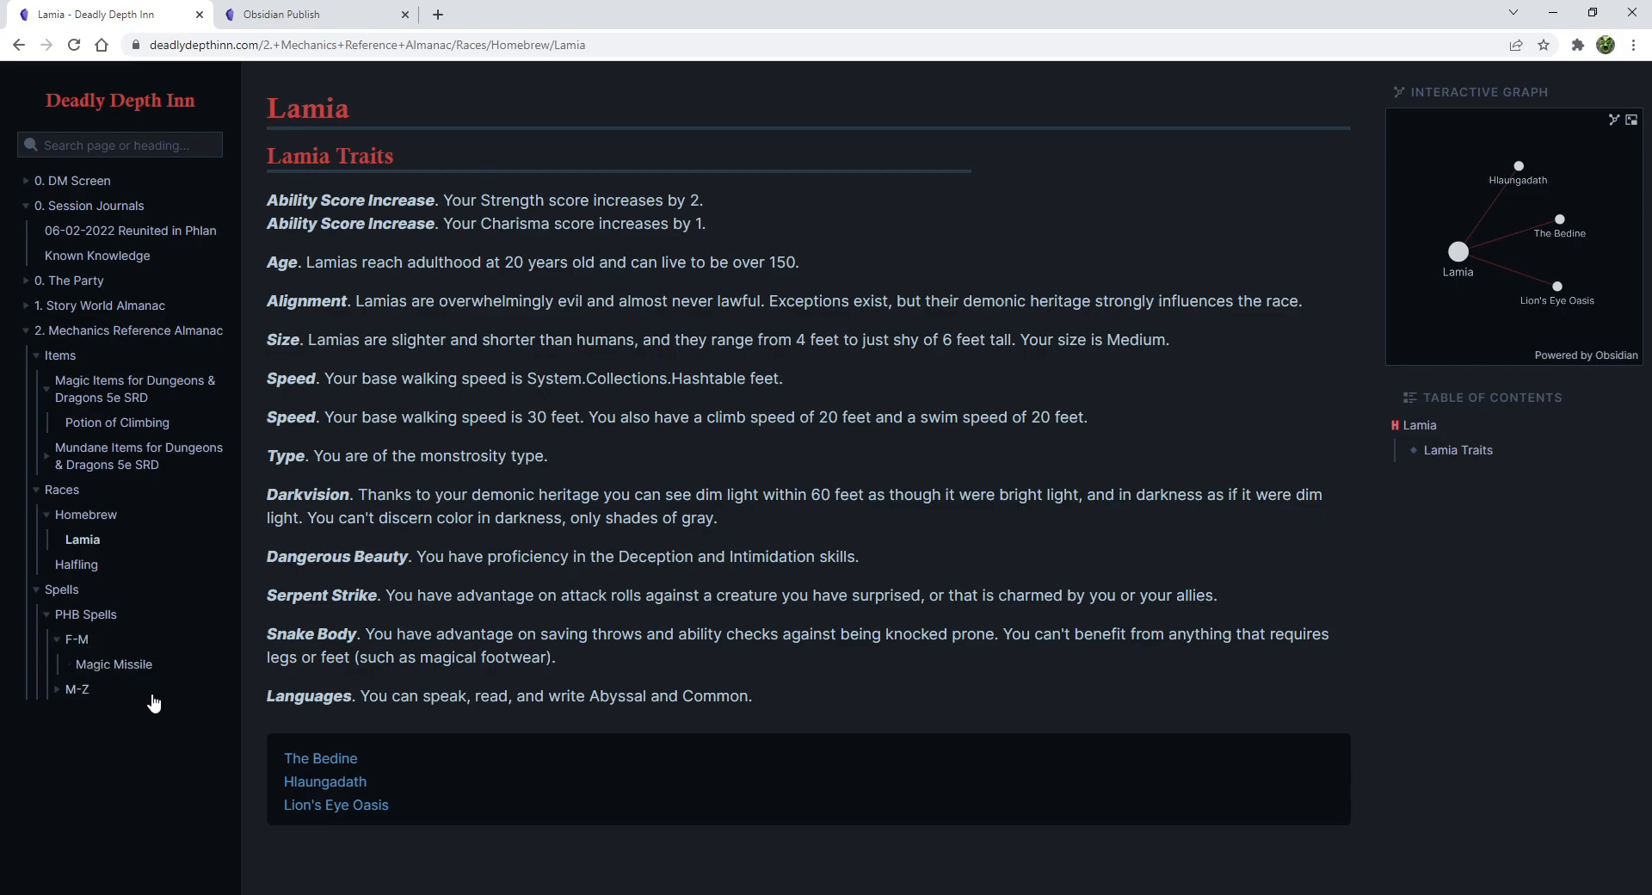
left_click(121, 666)
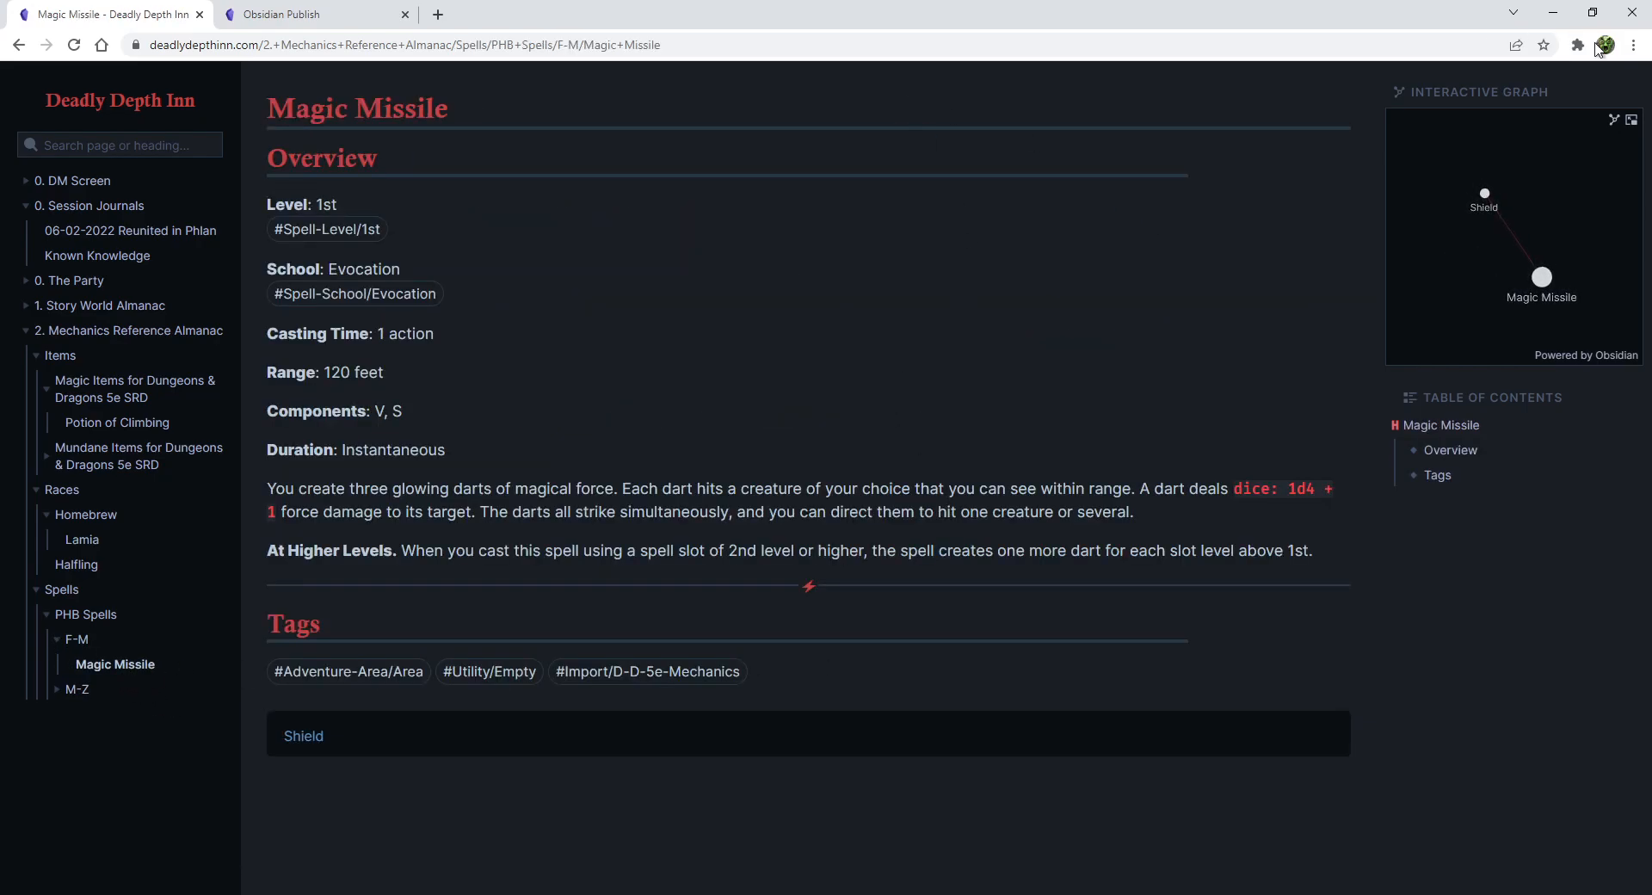
Switch to the Obsidian vault and open the Account page of its settings.
key("alt+Tab")
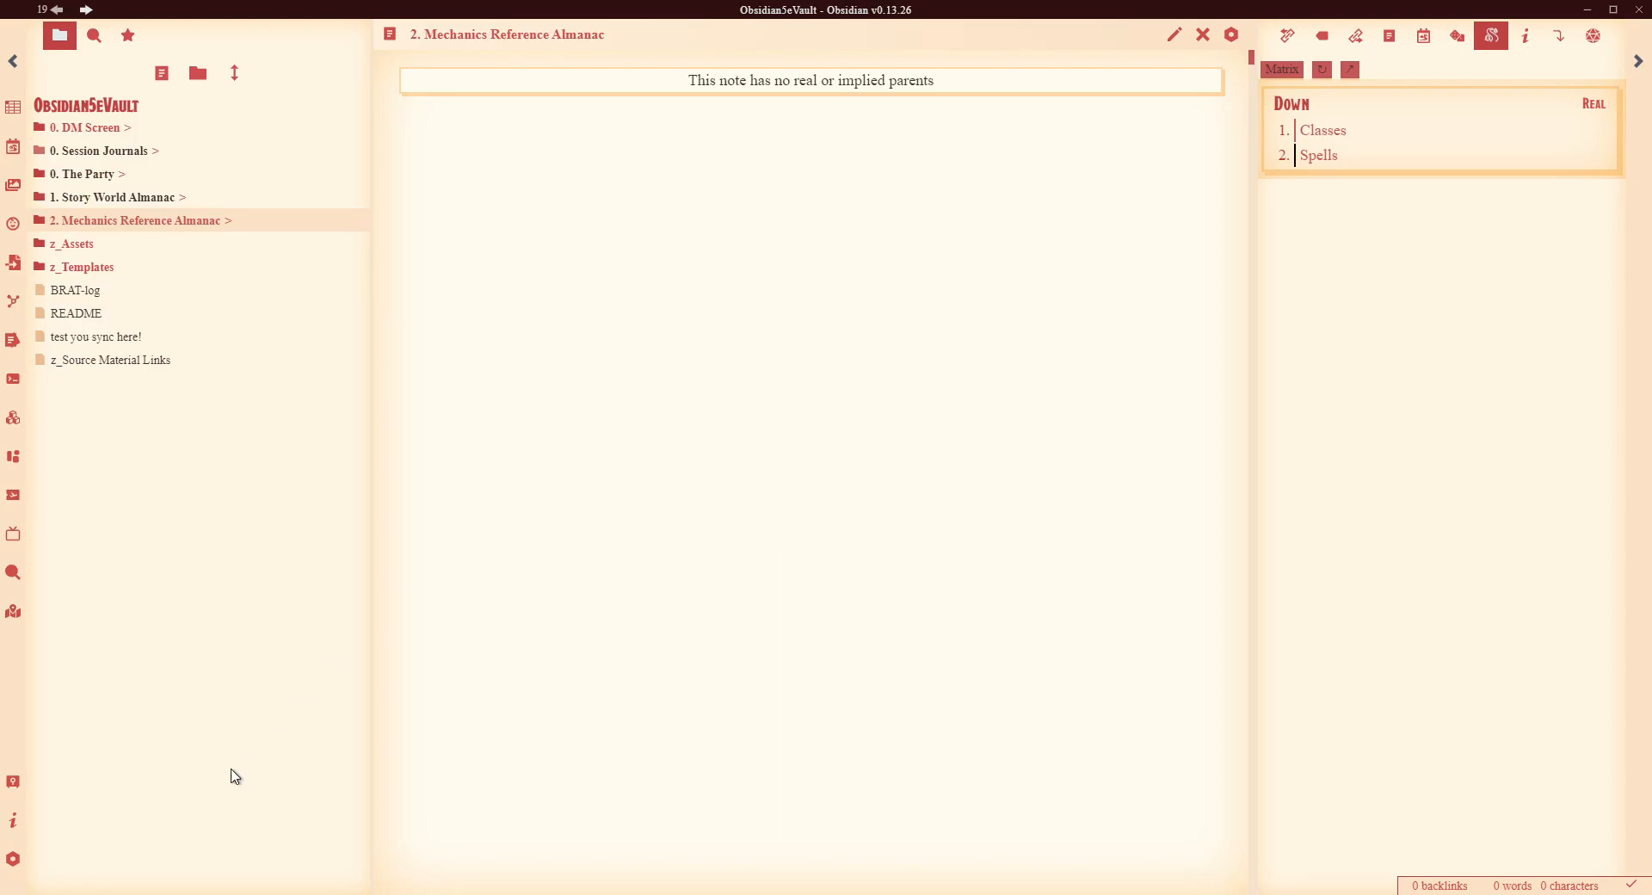
left_click(13, 860)
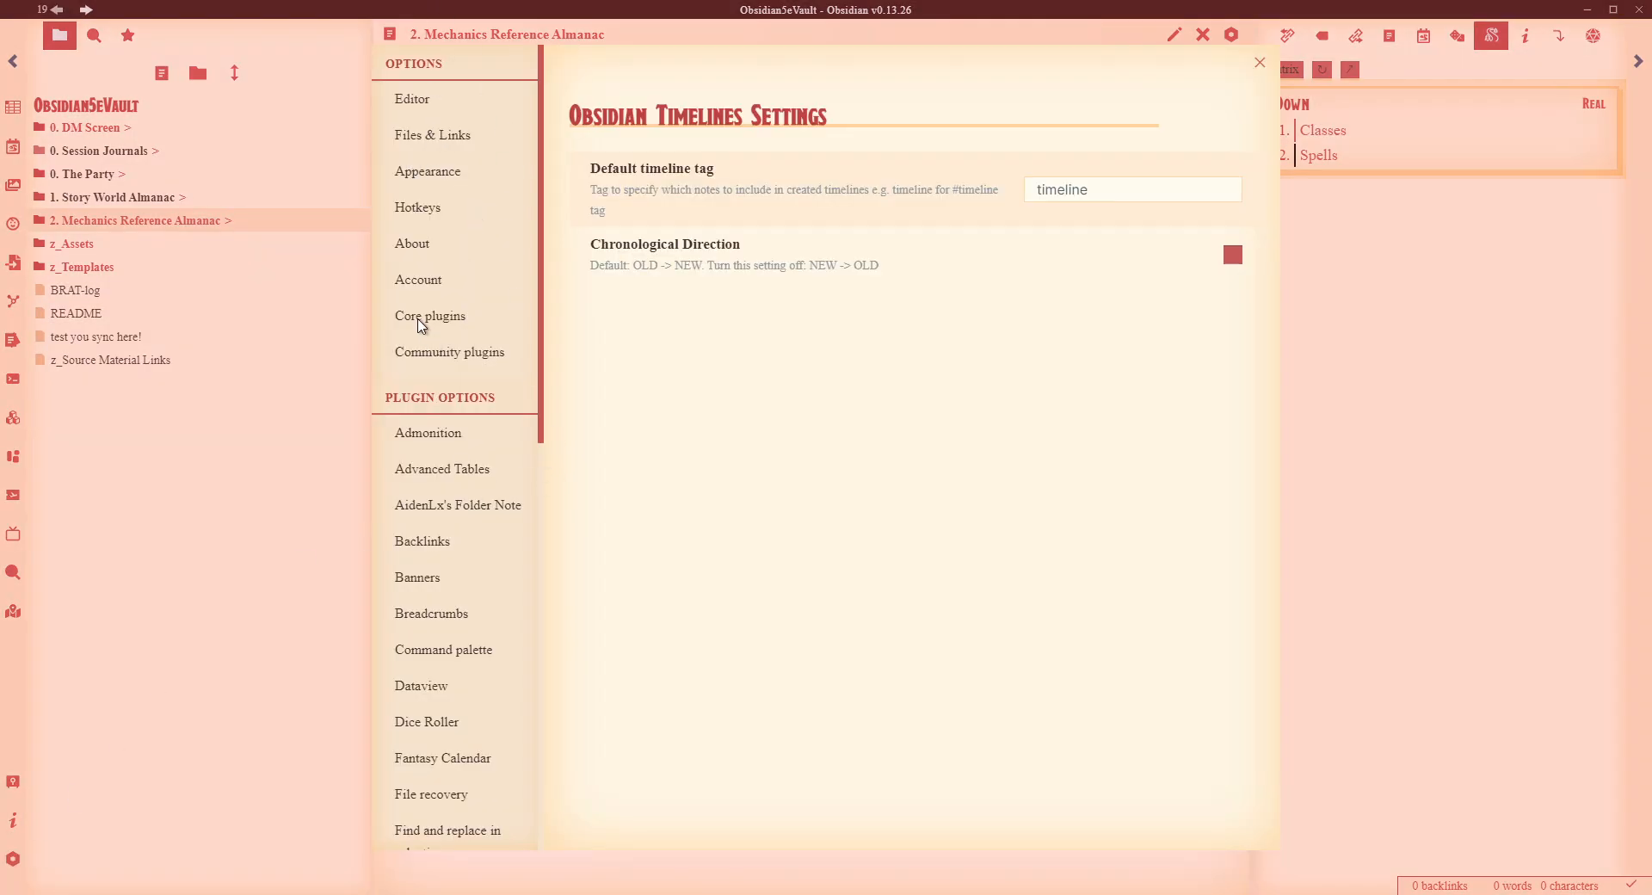
left_click(424, 284)
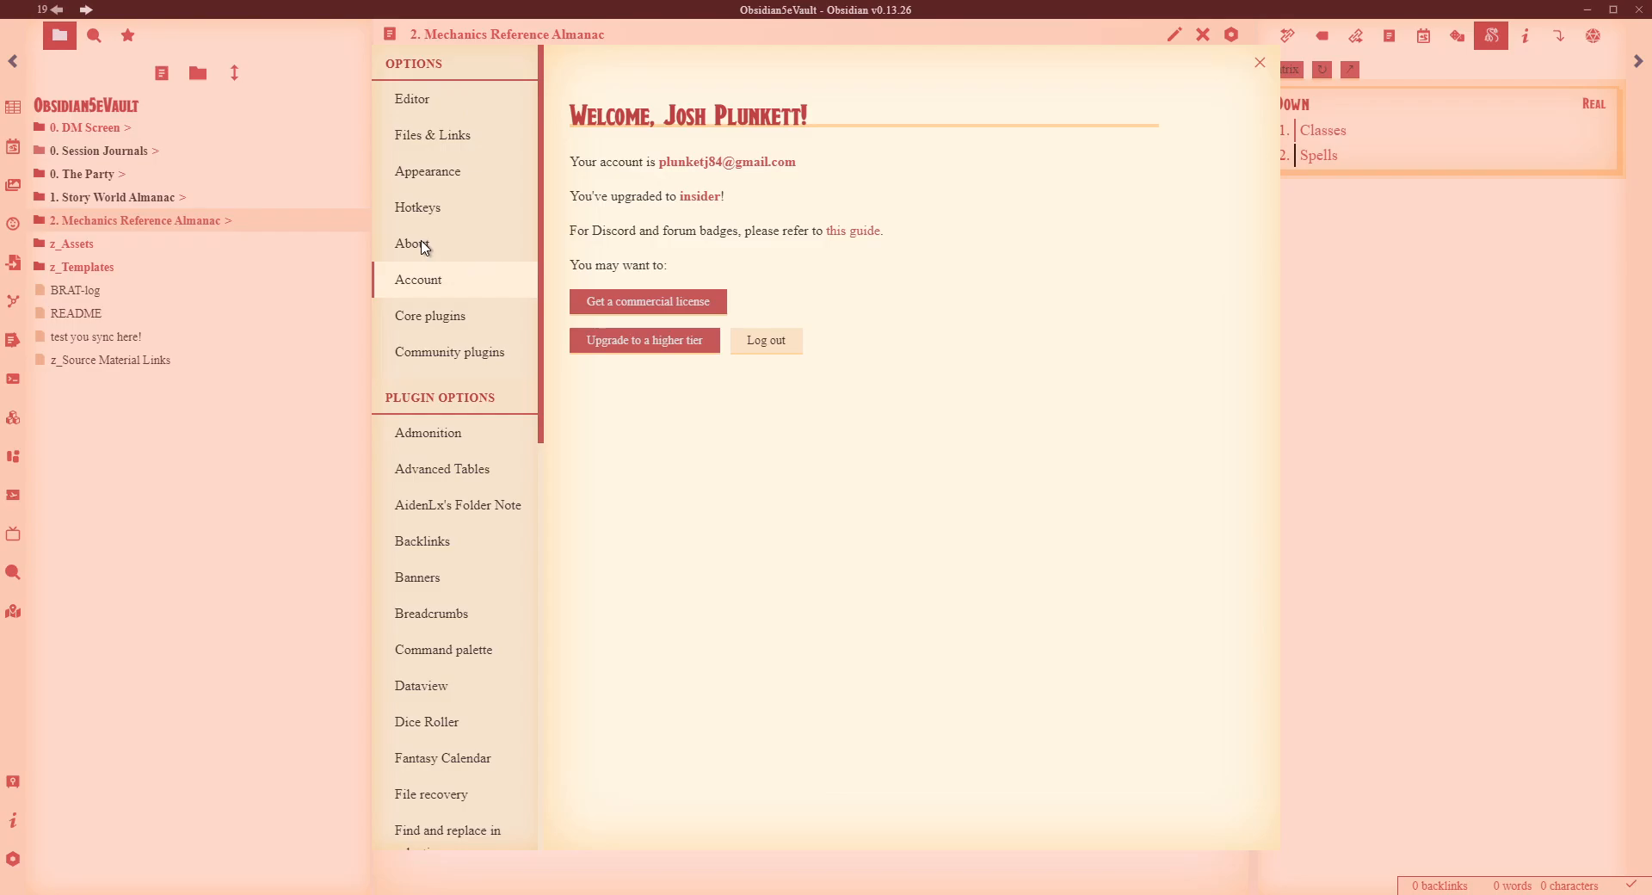
Check the Publish entry in the core plugins list and the Account page, and close the settings.
left_click(430, 320)
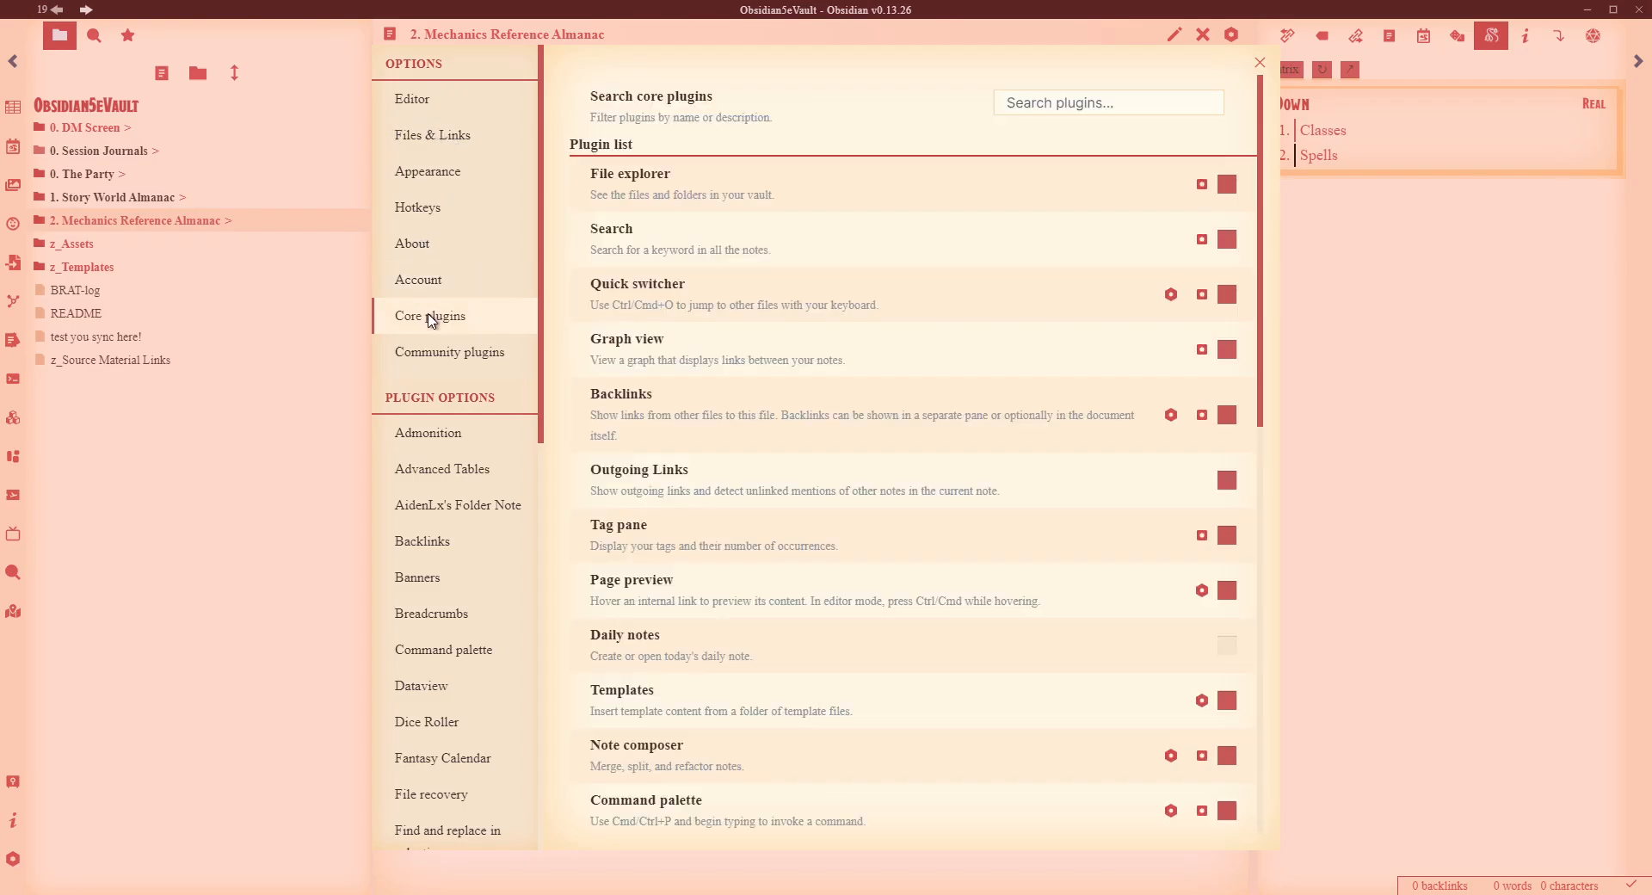
scroll(860, 413, "down", 8)
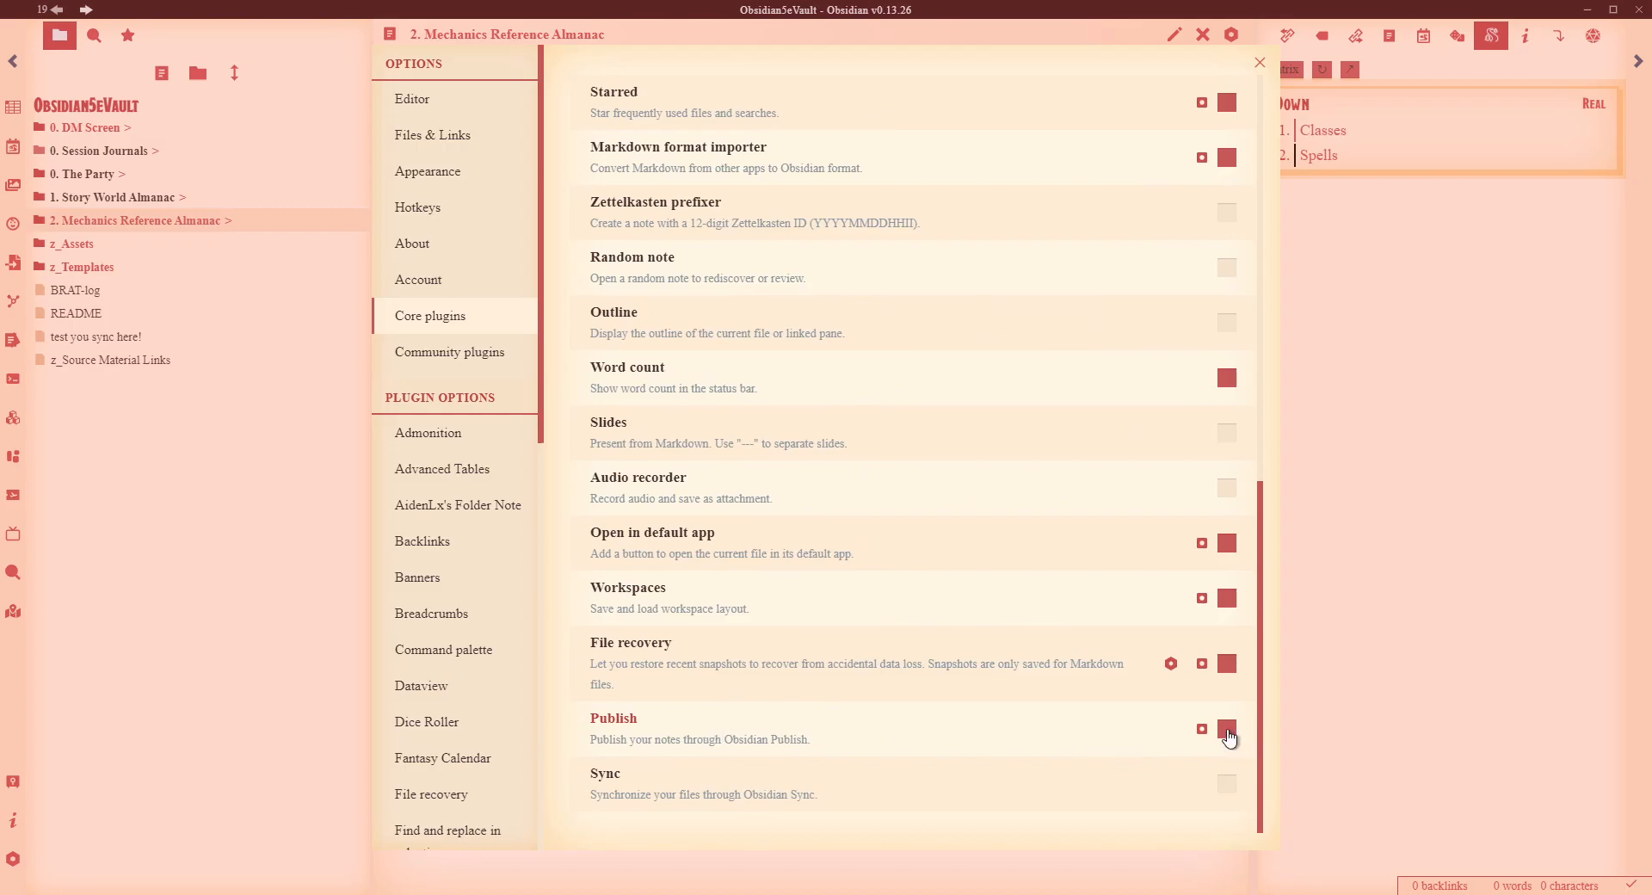
scroll(952, 534, "up", 10)
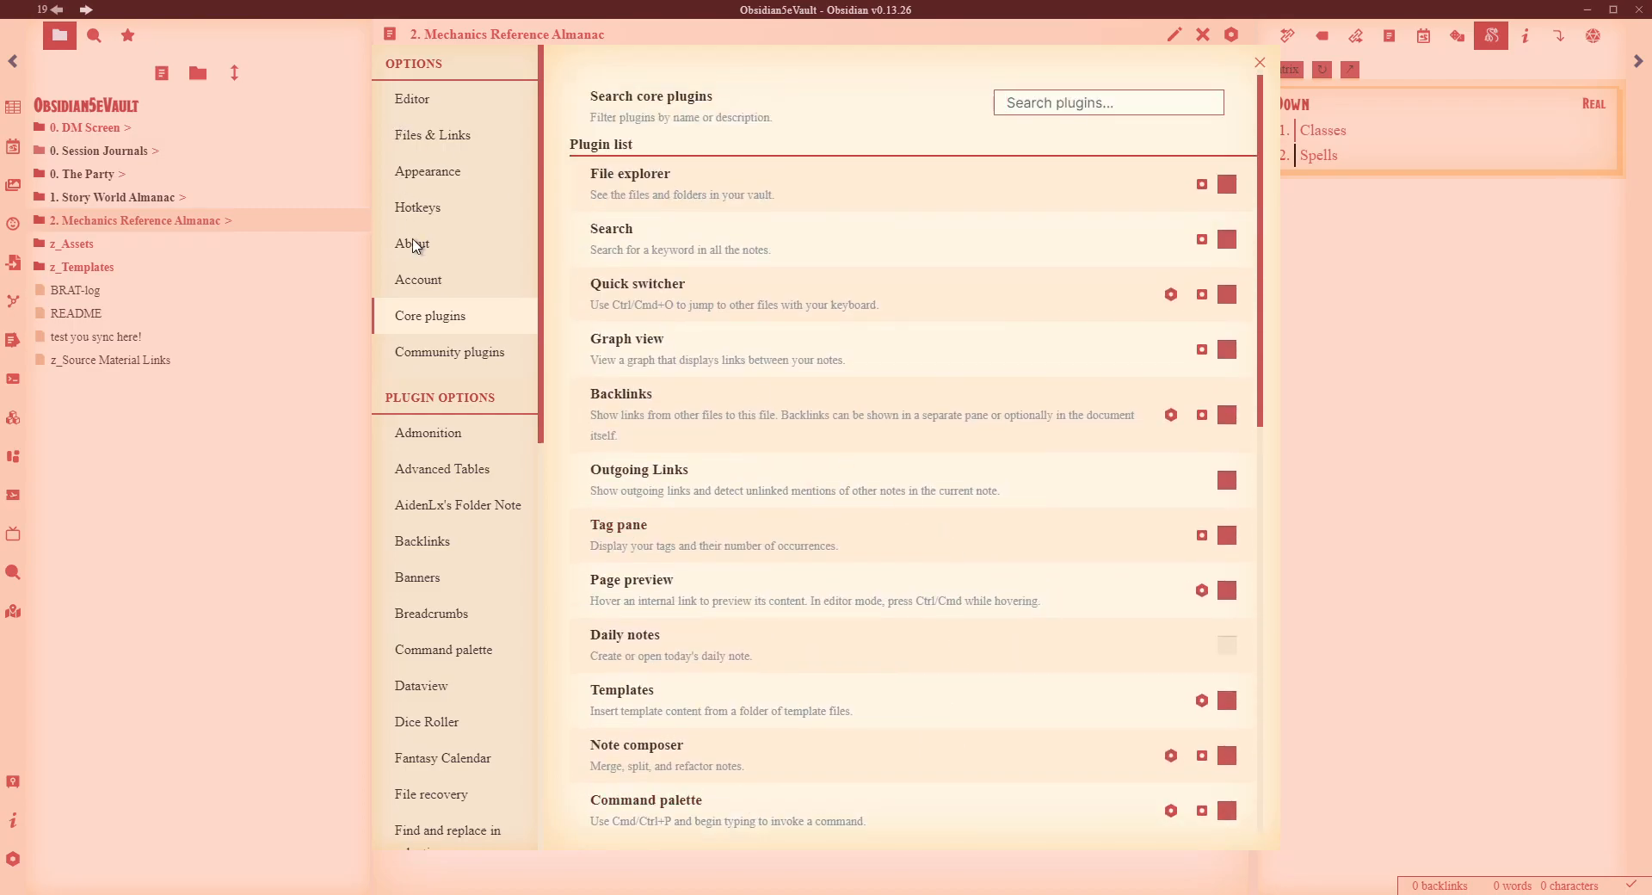
left_click(429, 279)
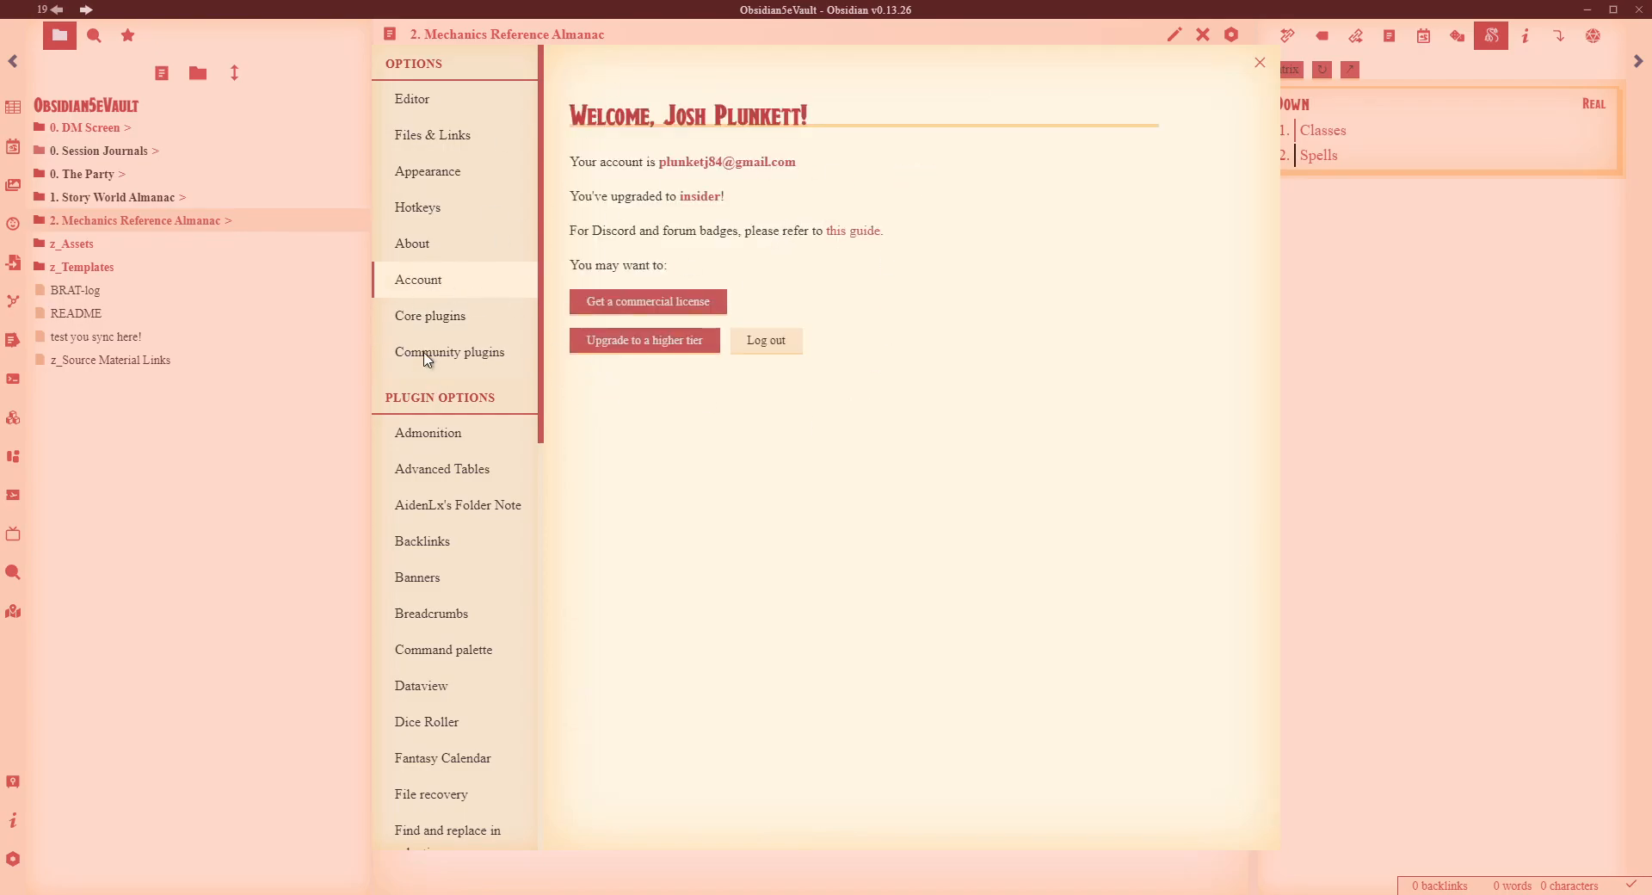
left_click(428, 315)
scroll(925, 439, "down", 10)
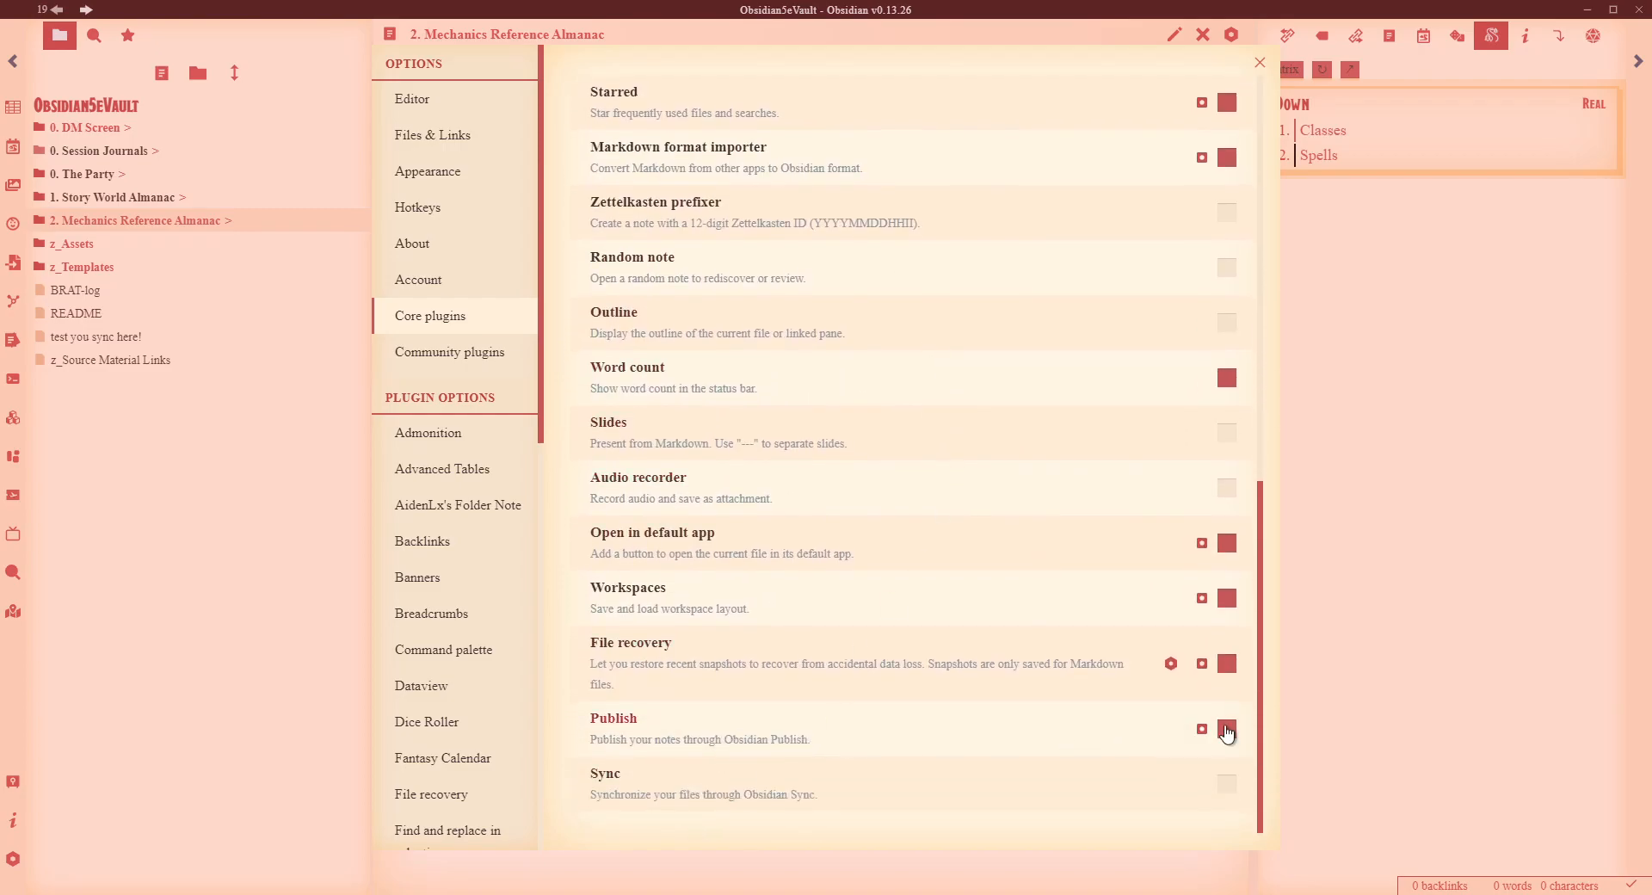
scroll(436, 524, "down", 9)
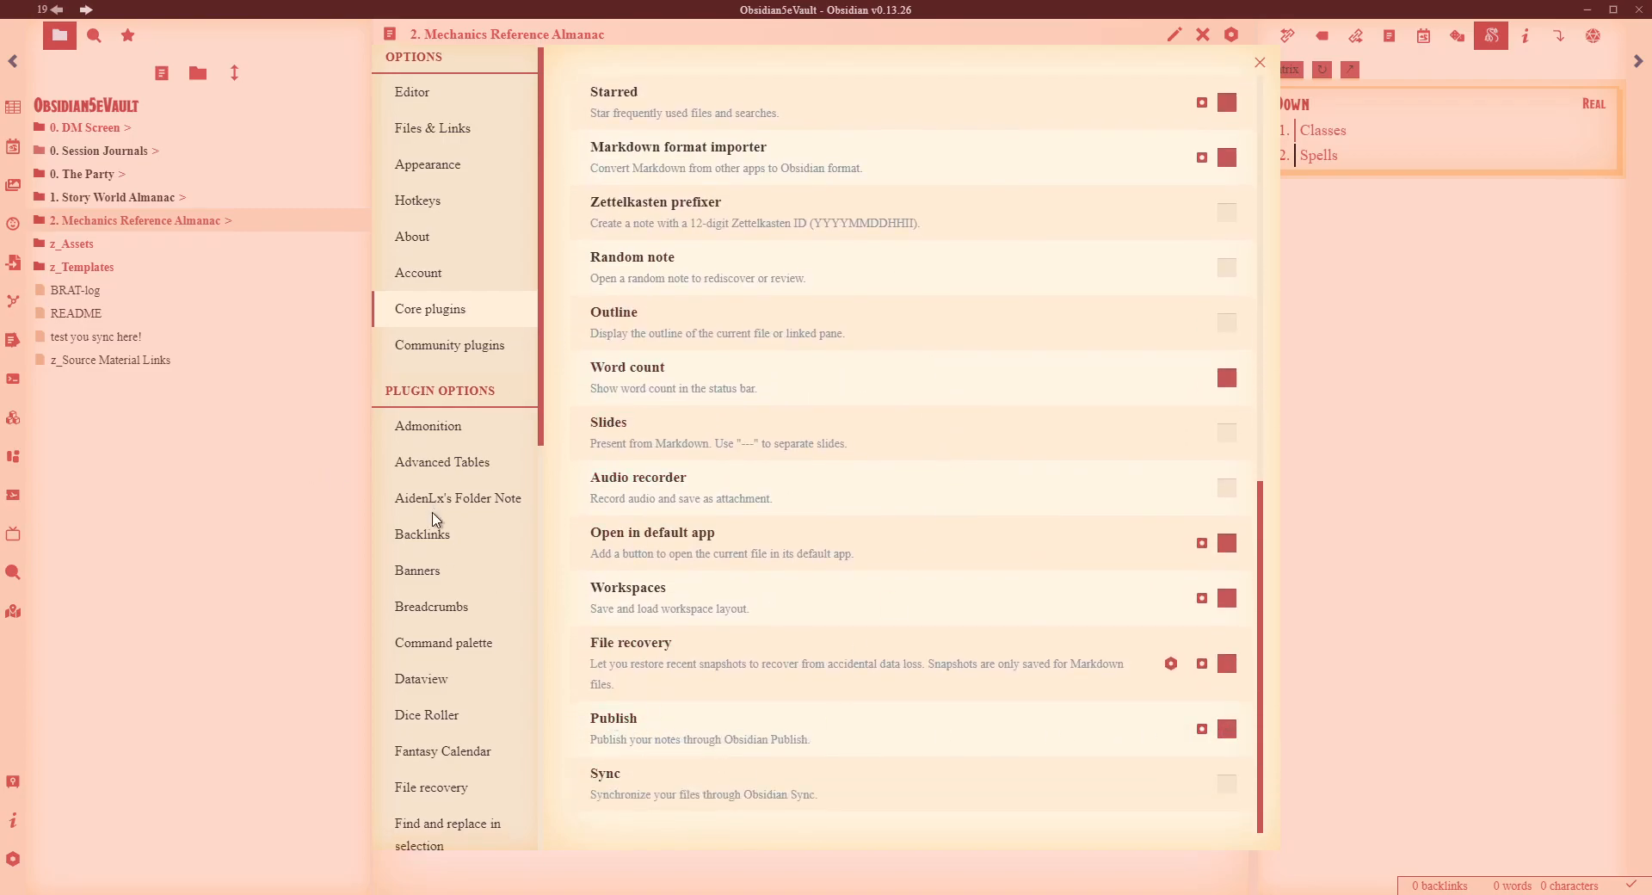
scroll(472, 526, "down", 1)
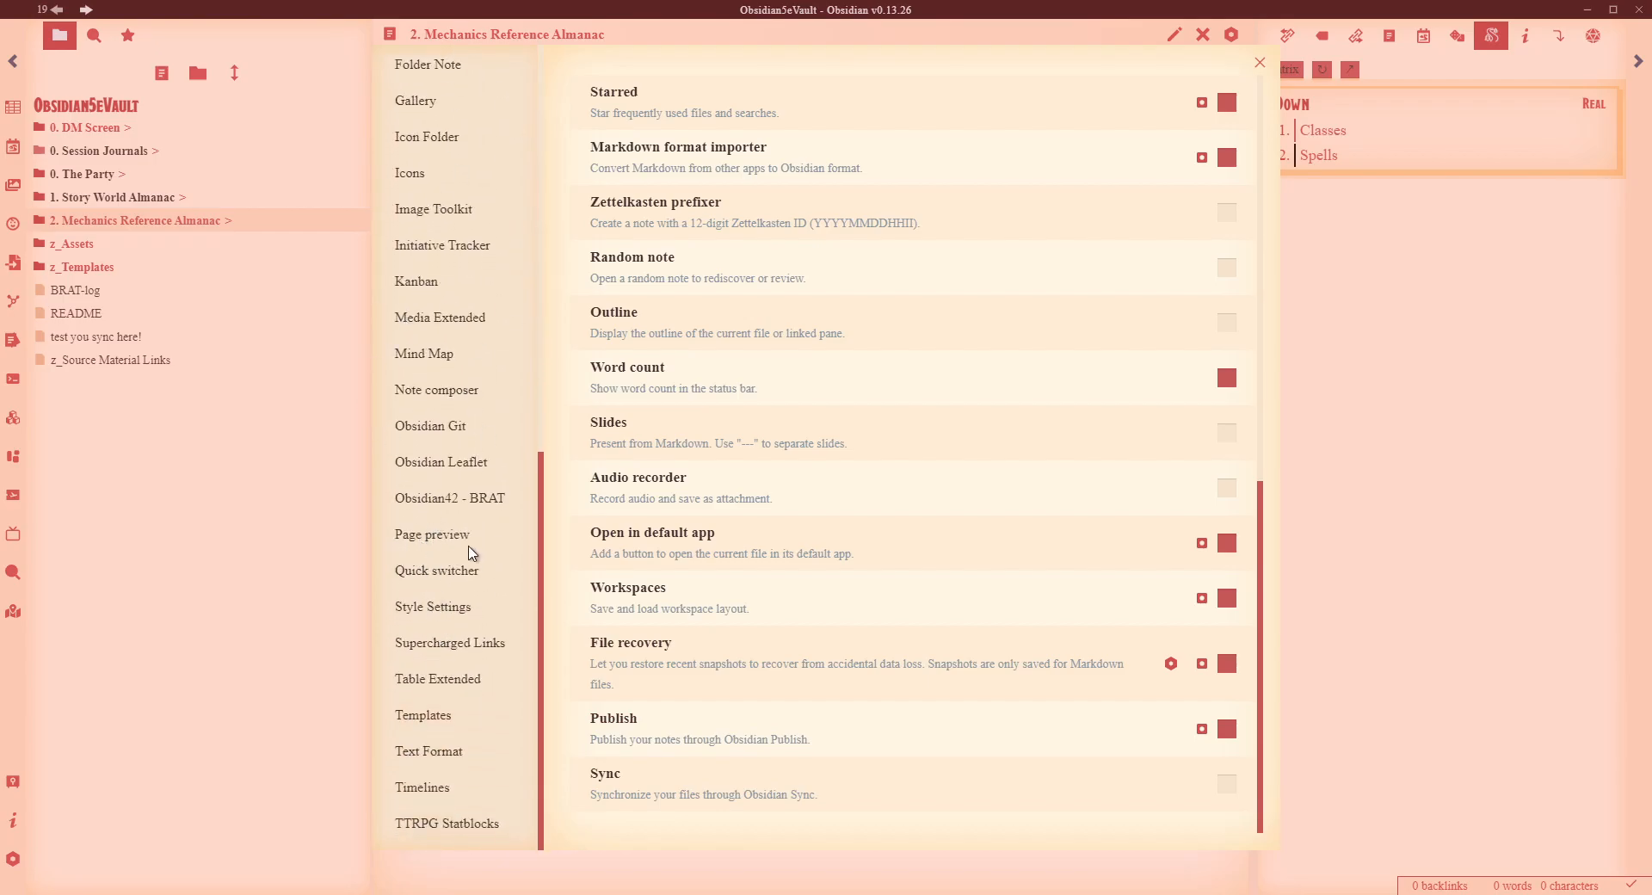
left_click(266, 650)
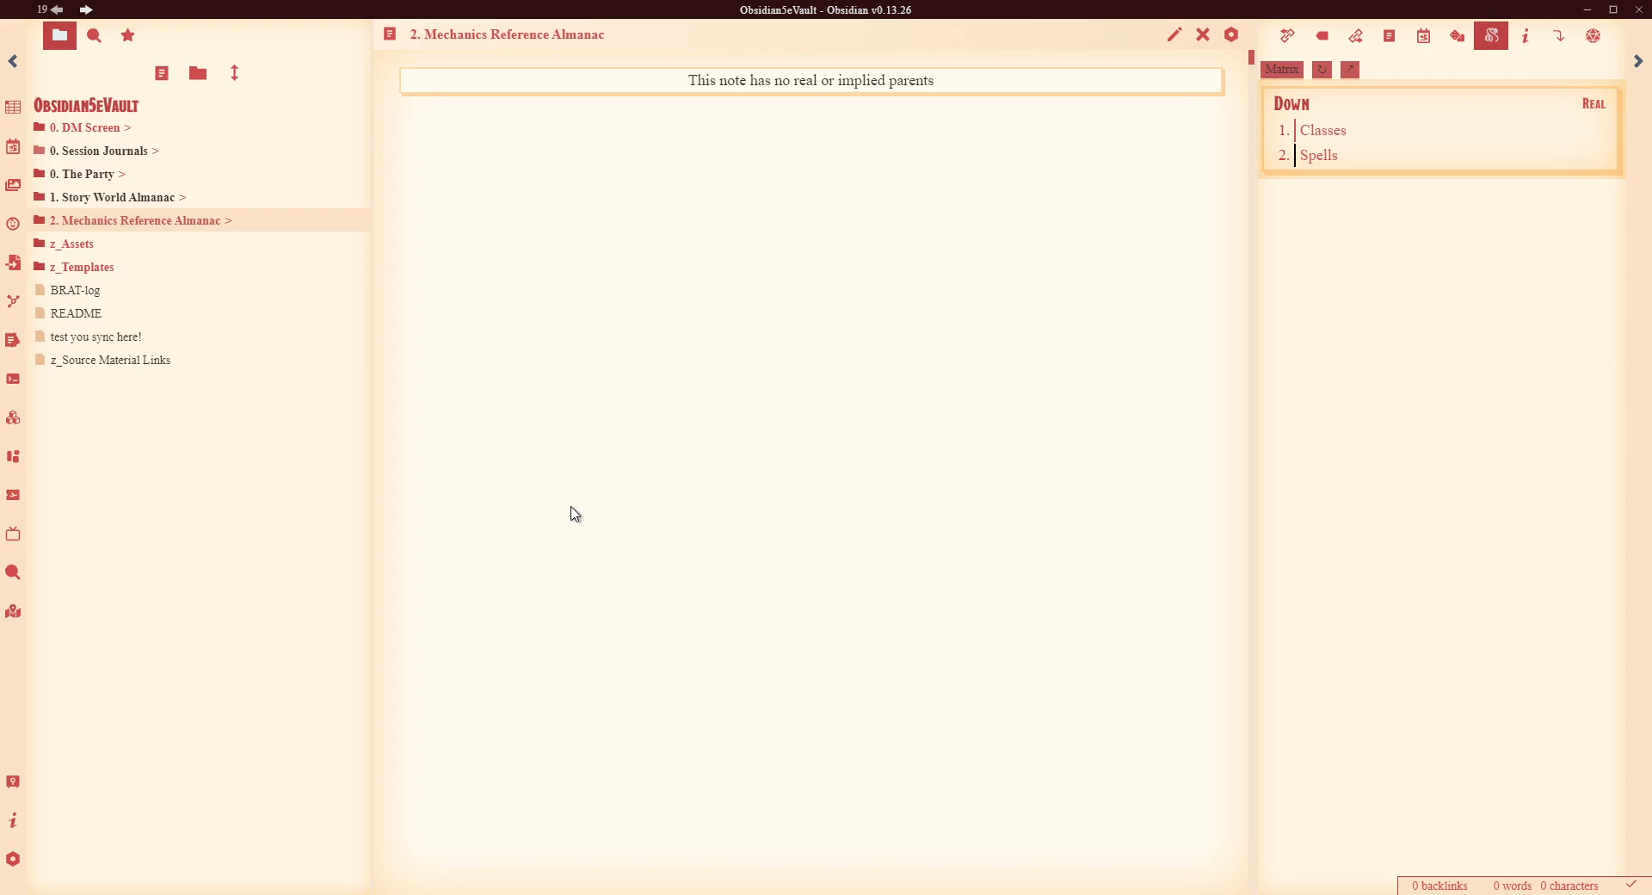
Expand the Session Journals and open the 20-02-22 Graveyard Trip note from the Deadly Depth Inn folder.
left_click(168, 160)
left_click(293, 160)
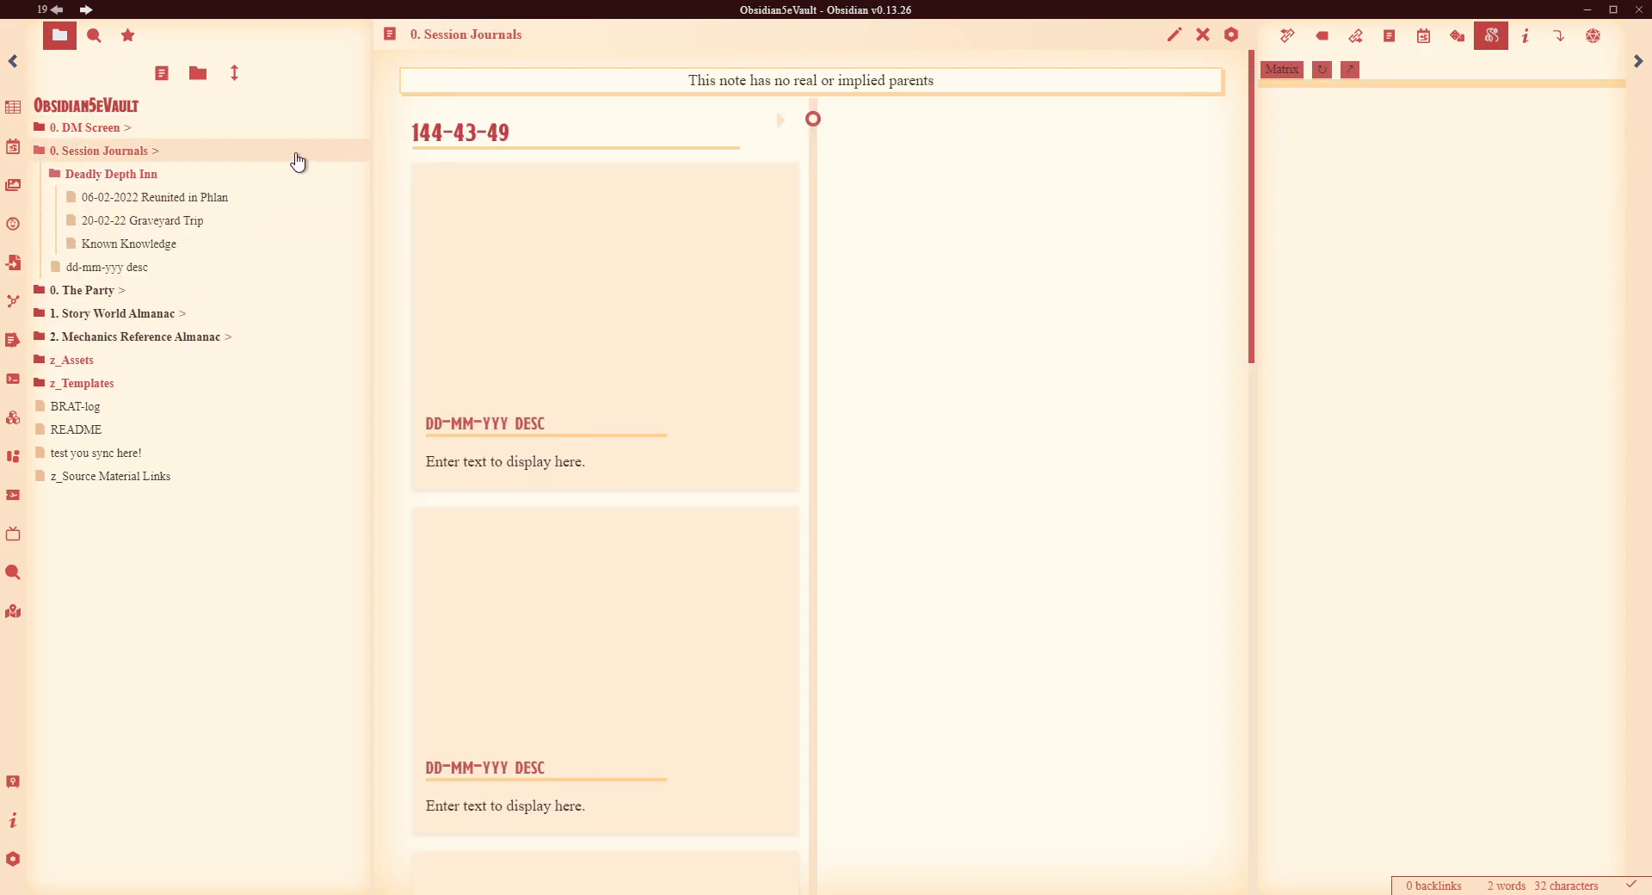
left_click(185, 223)
Examine the Graveyard Trip note's characters, session overview and embedded NPC cards.
scroll(852, 427, "down", 15)
scroll(852, 427, "down", 10)
scroll(857, 457, "up", 15)
scroll(845, 475, "up", 10)
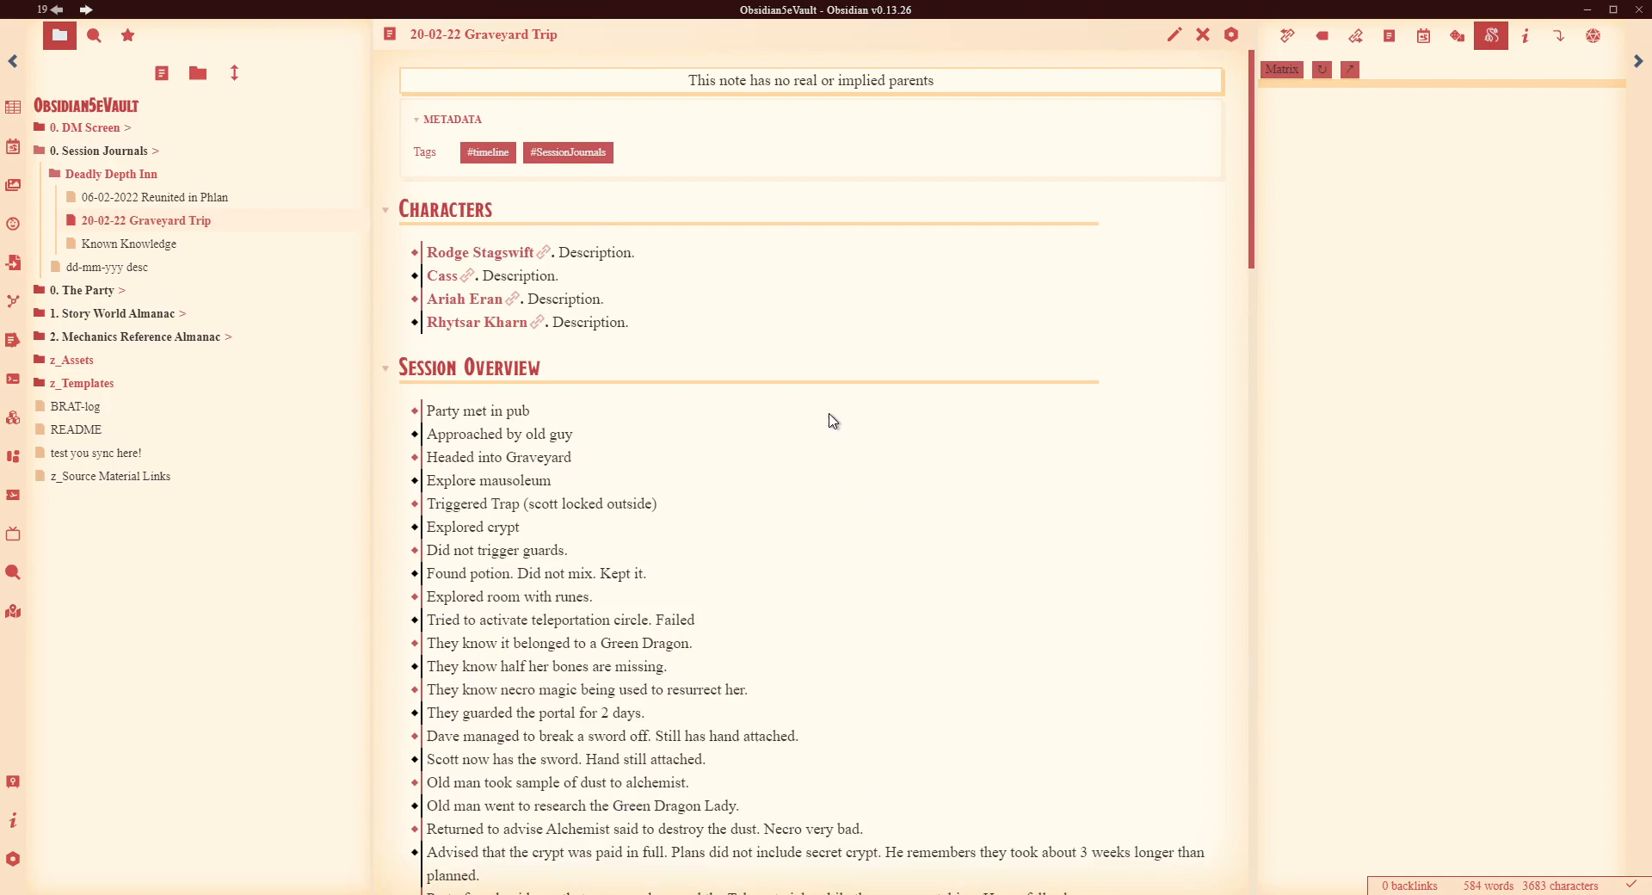
scroll(834, 471, "down", 5)
scroll(784, 508, "down", 2)
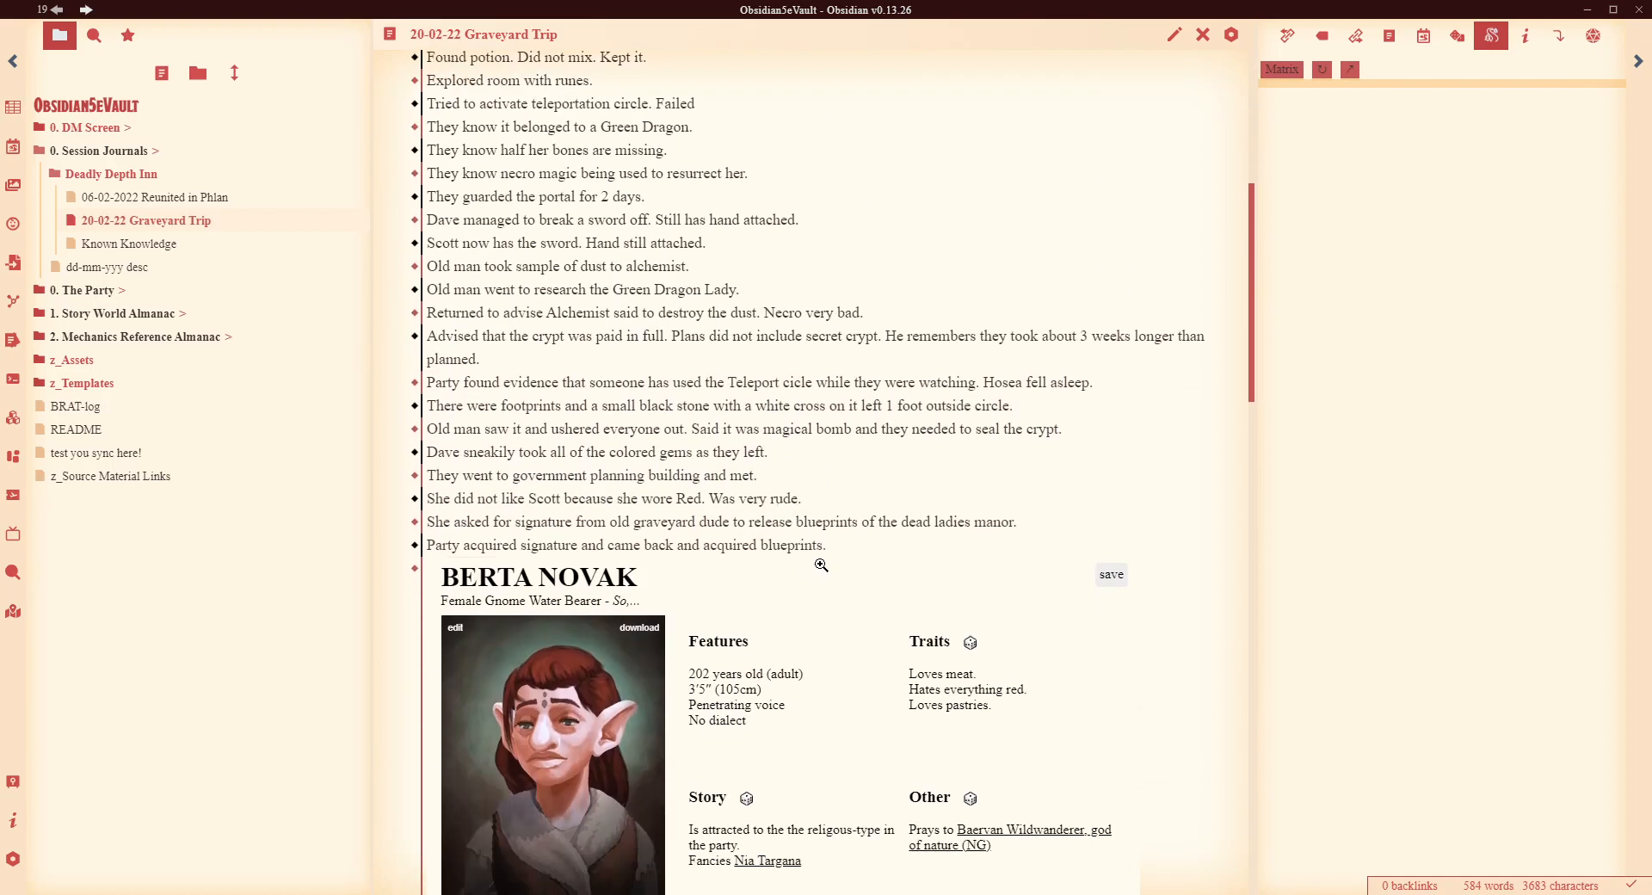
scroll(878, 383, "down", 12)
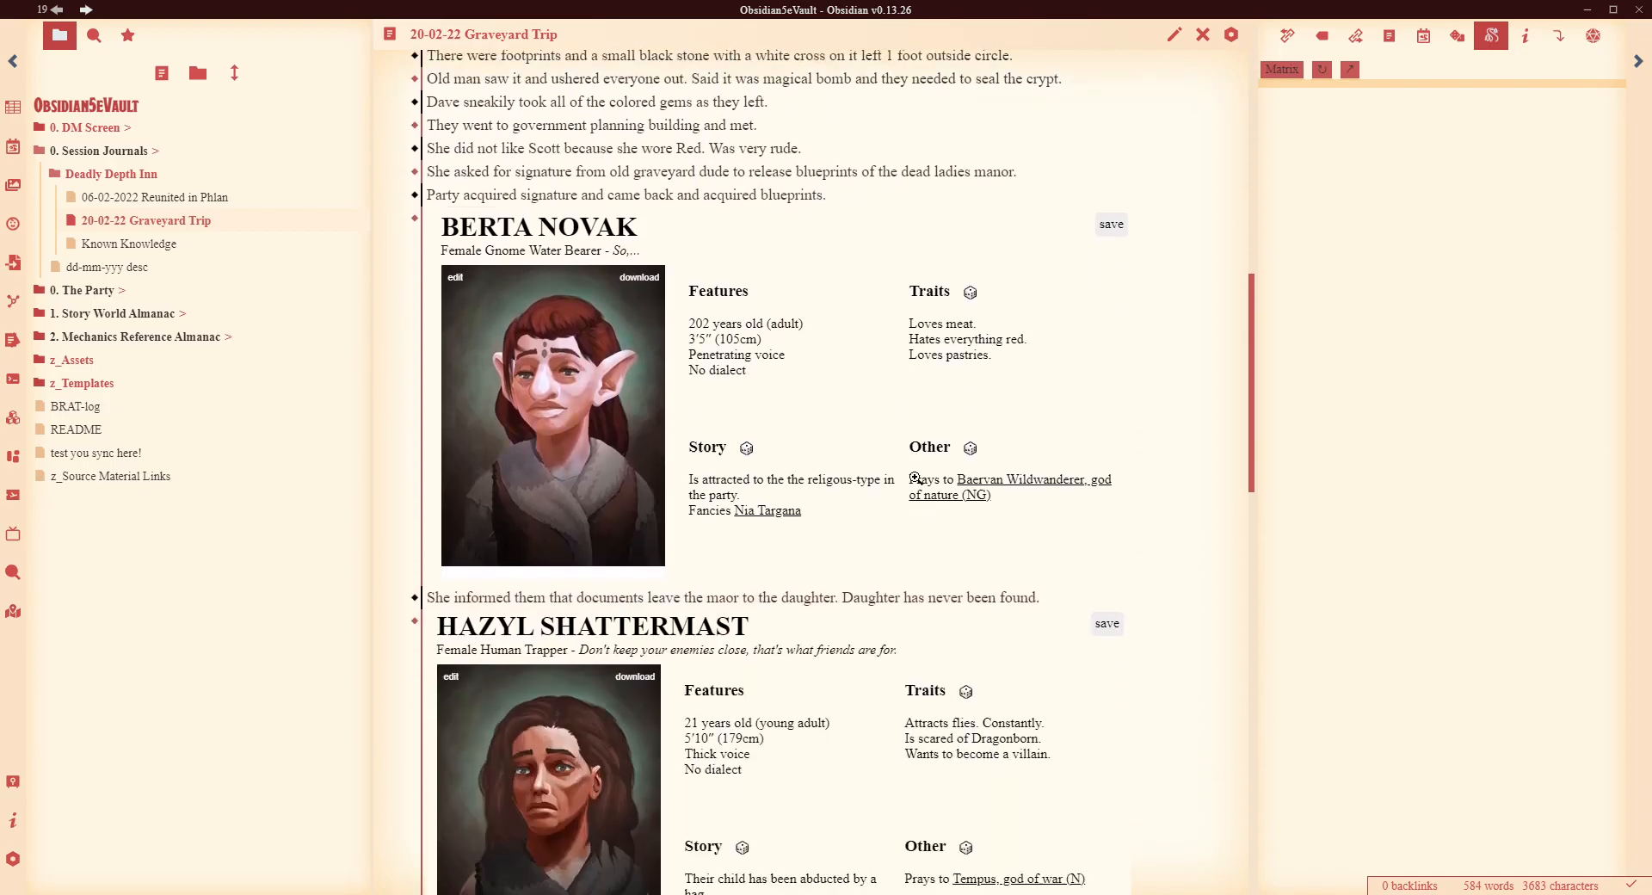
scroll(930, 550, "up", 3)
scroll(930, 551, "up", 10)
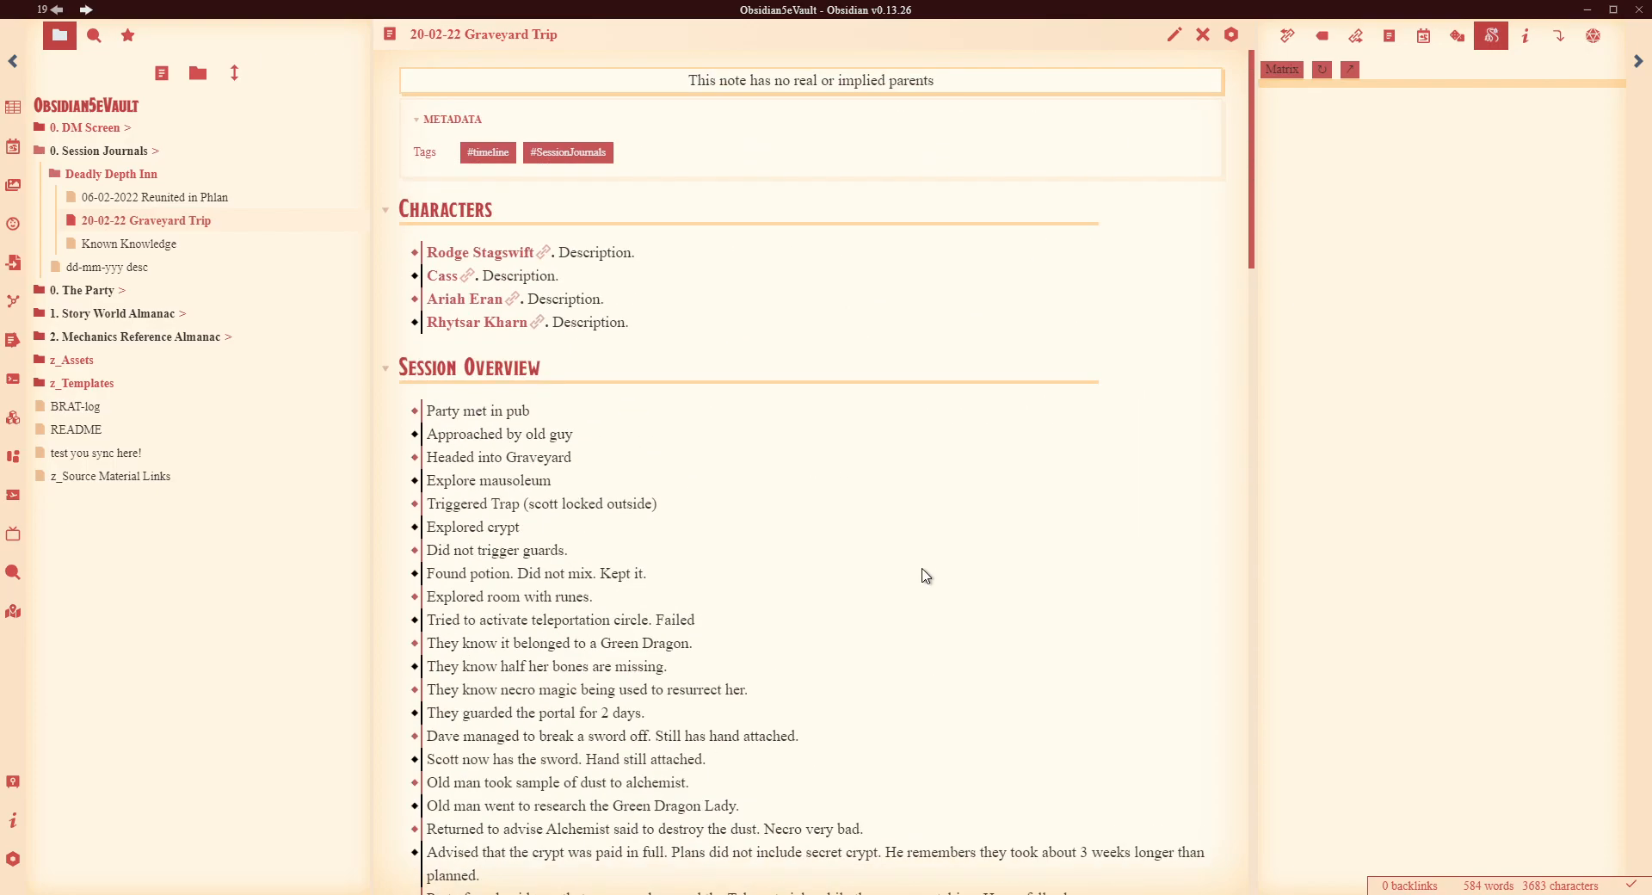
scroll(860, 540, "down", 4)
scroll(859, 537, "up", 3)
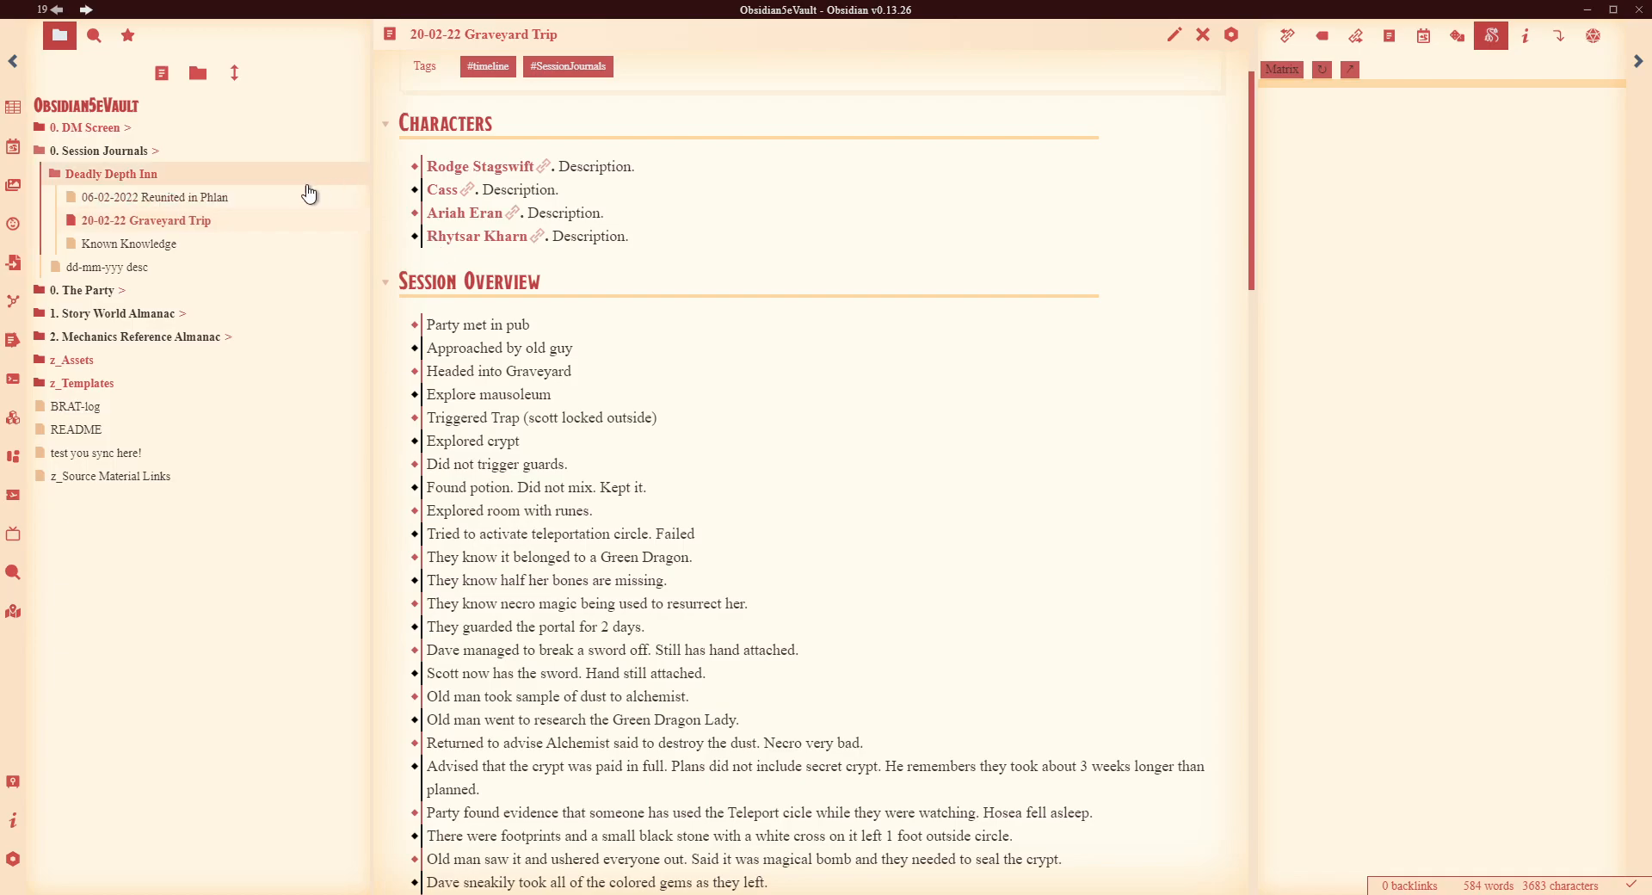
Review the deadlydepthinn site options from the metadata down to the Google Analytics tracking code, and return to the publish changes.
left_click(14, 496)
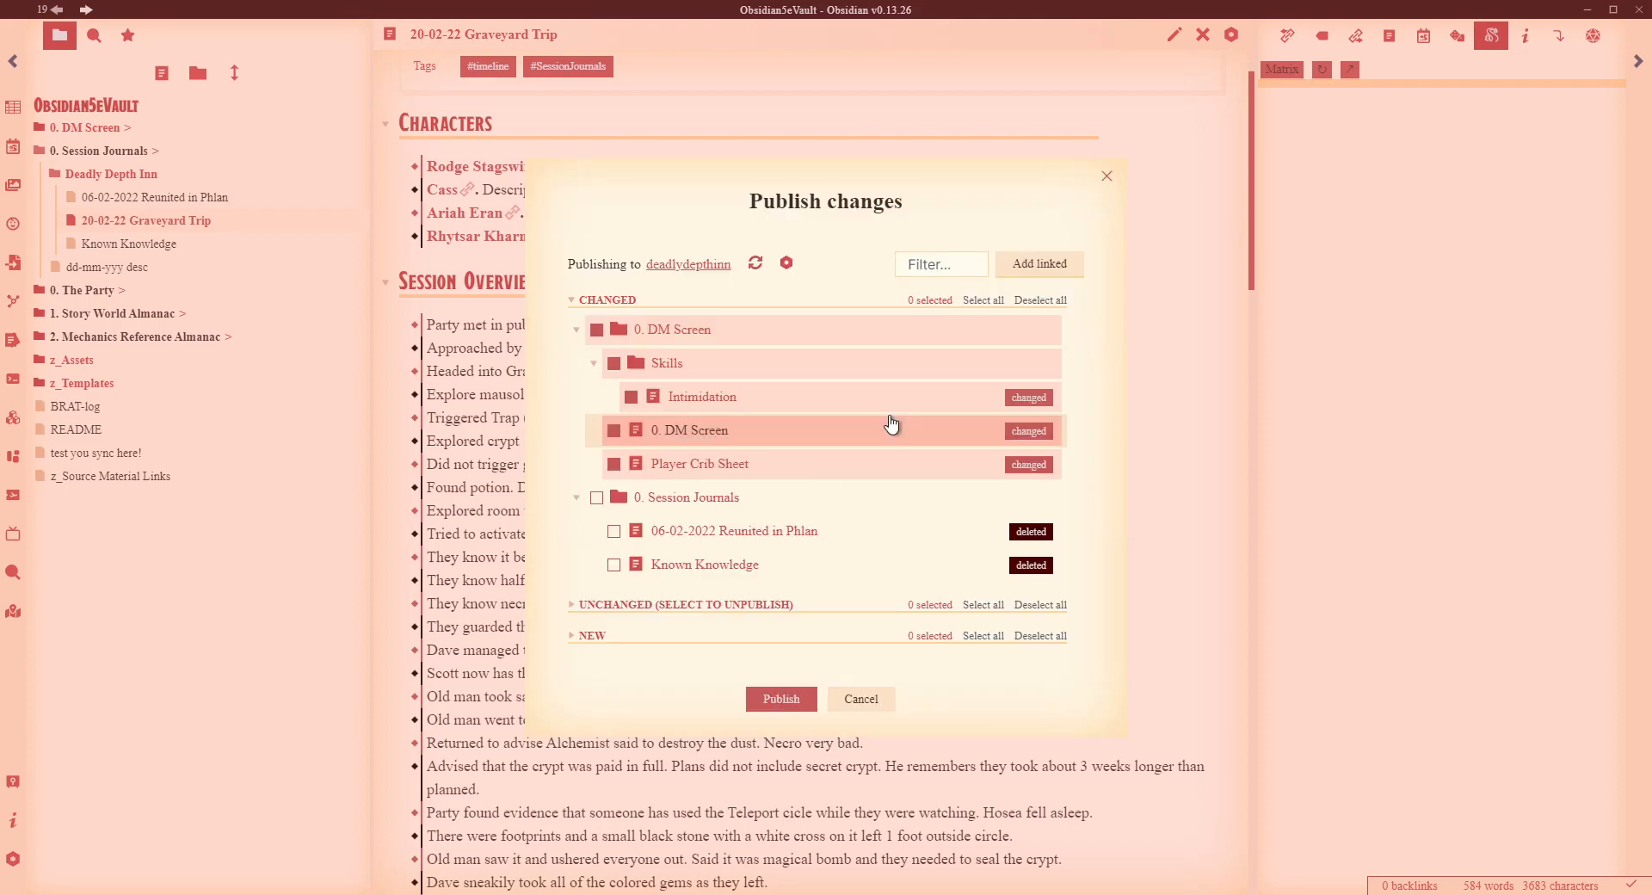
left_click(787, 263)
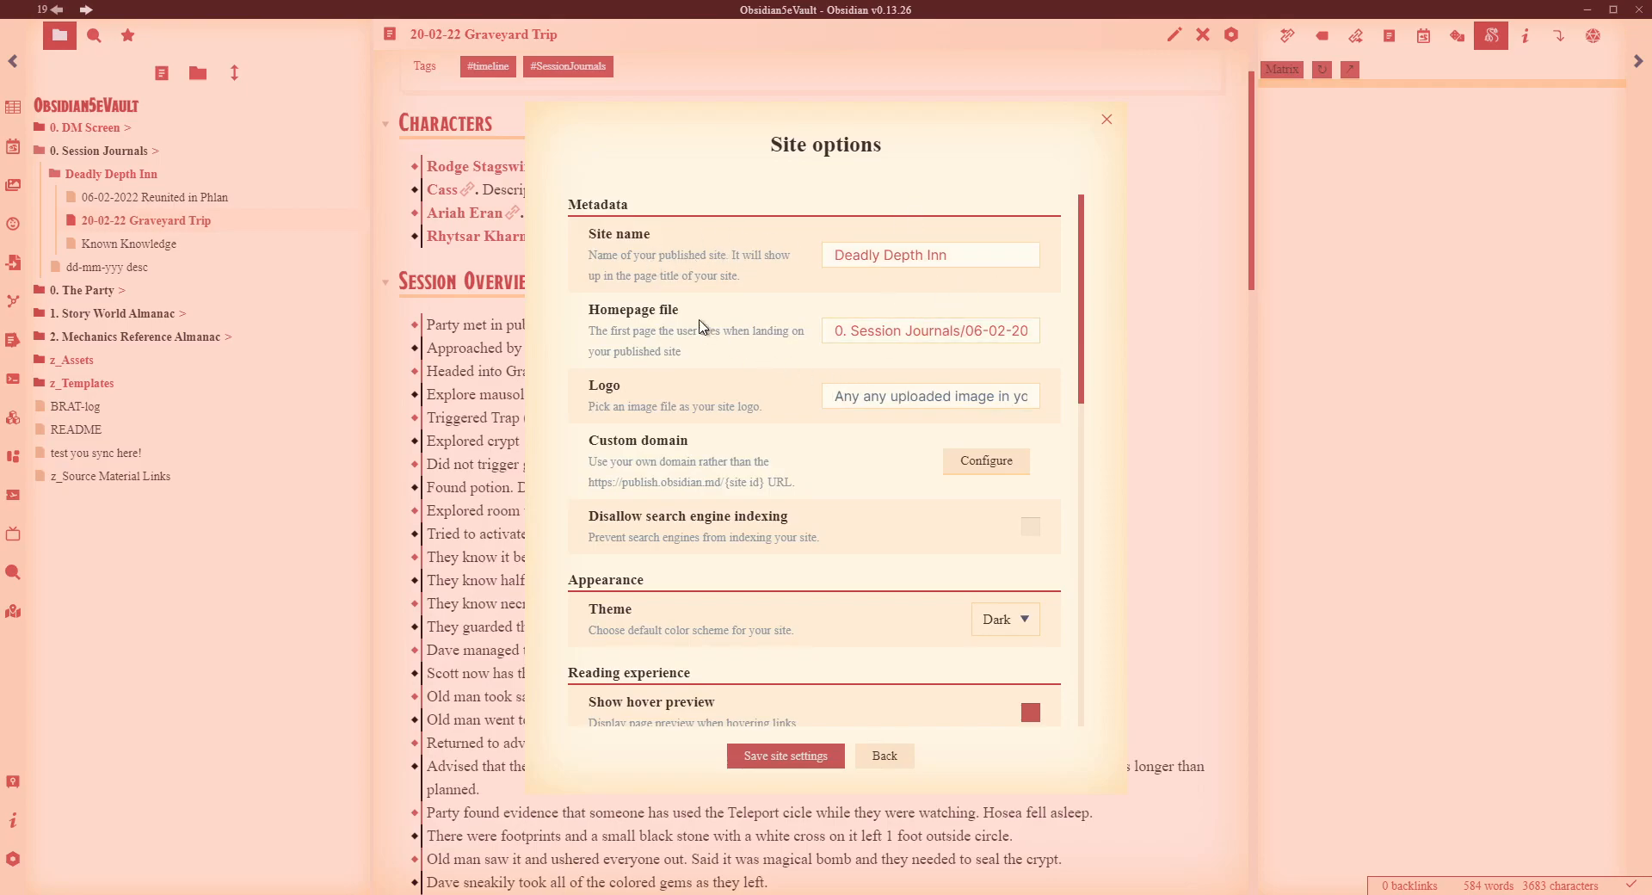
left_click_drag(1086, 343, 1099, 382)
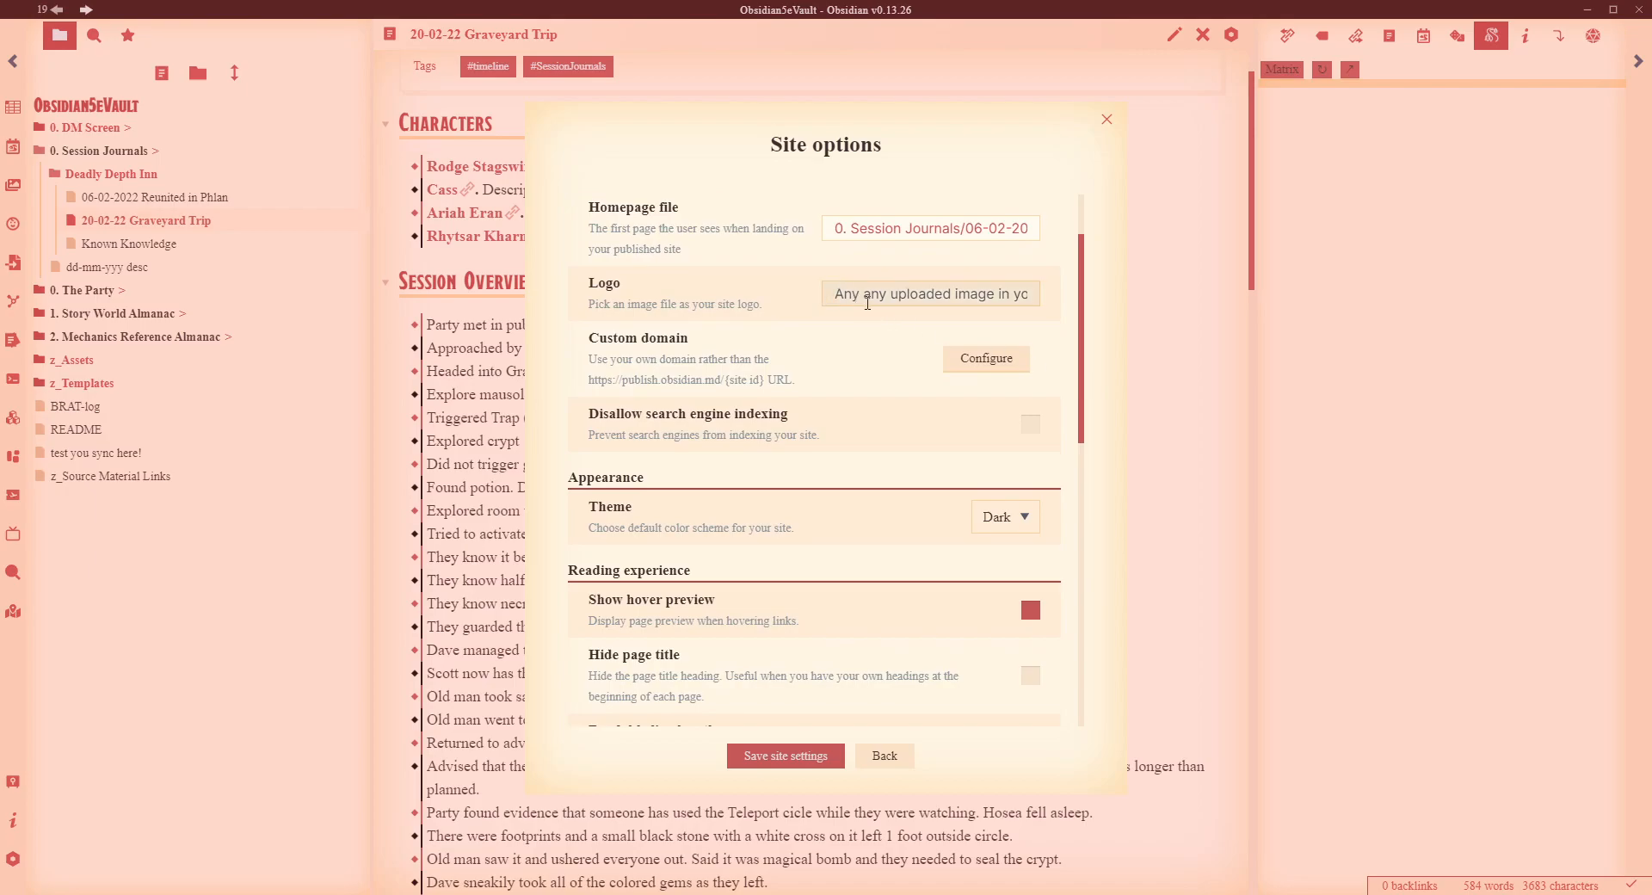
scroll(1033, 379, "down", 1)
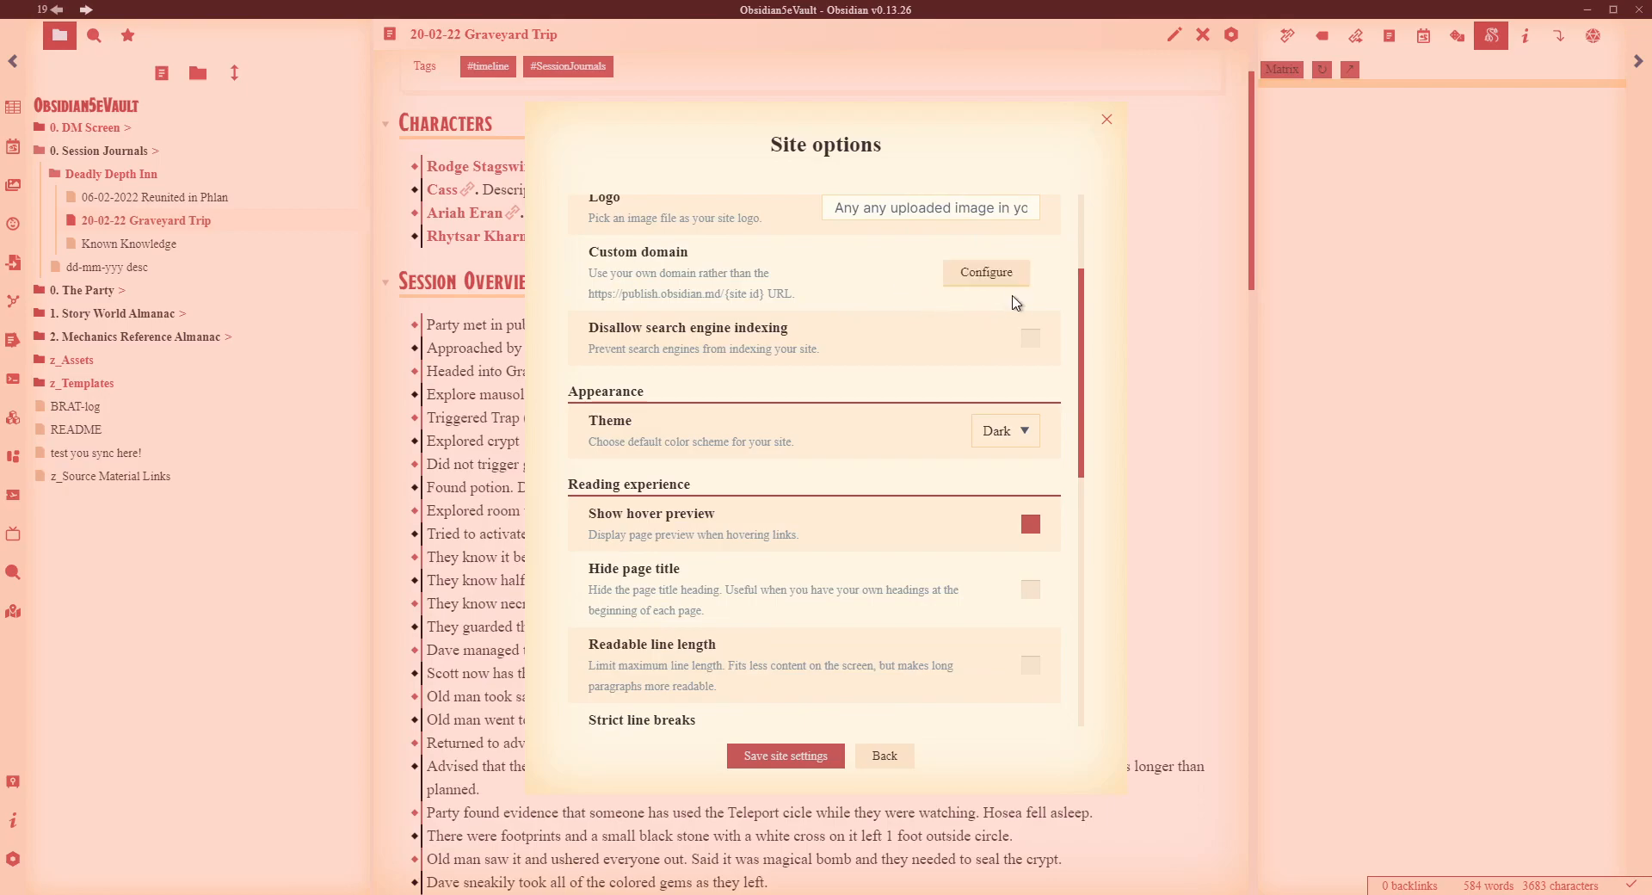
scroll(946, 370, "down", 1)
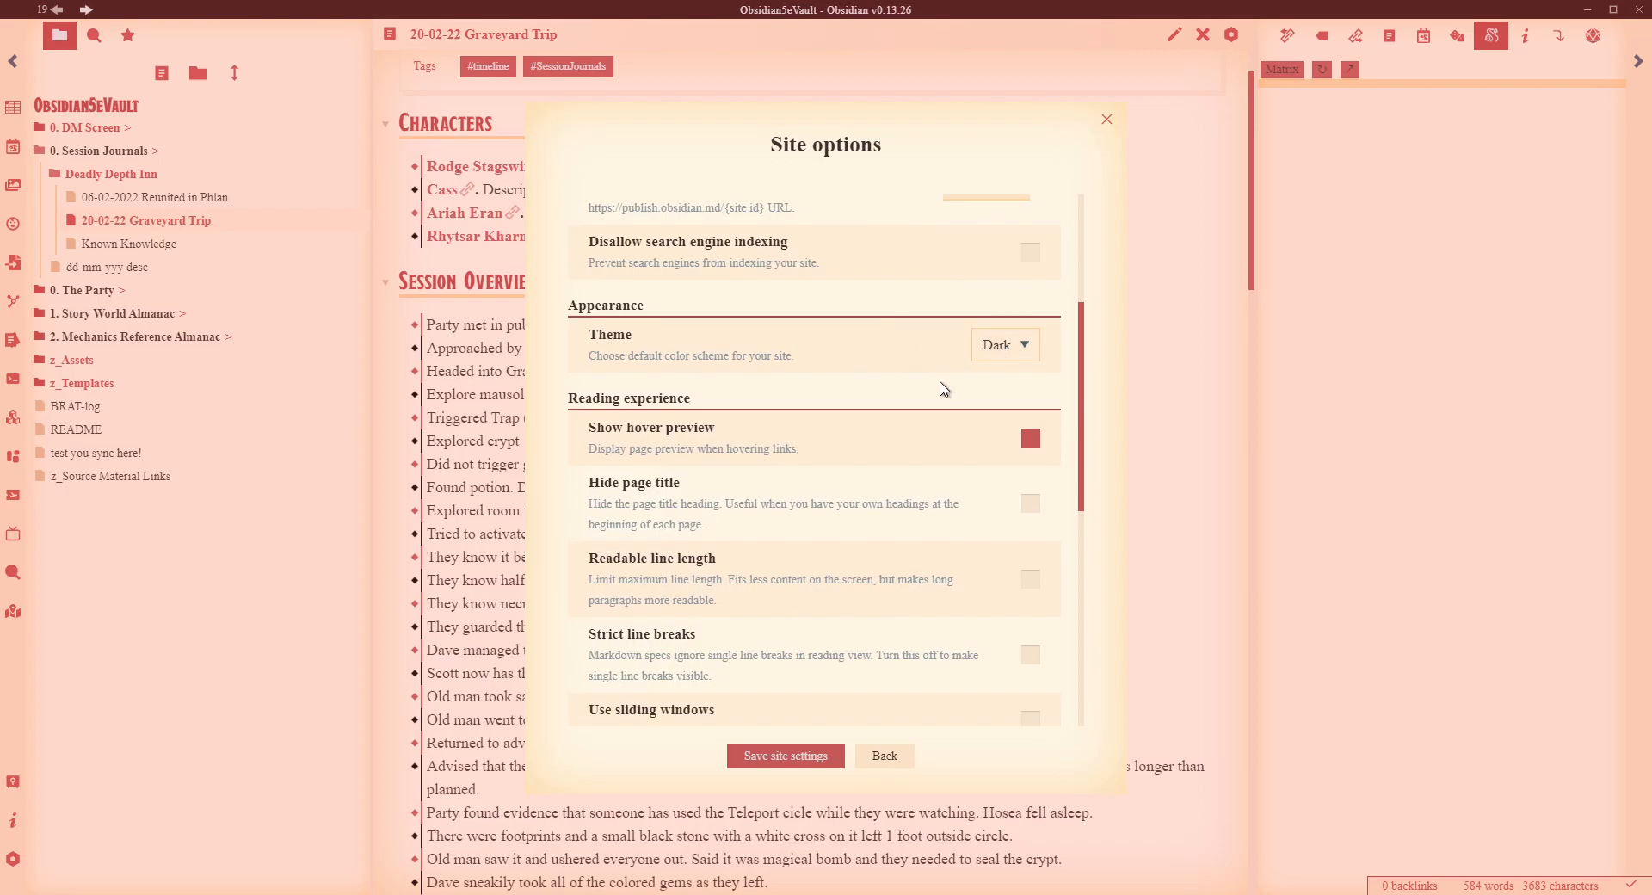
scroll(944, 390, "down", 1)
scroll(856, 369, "down", 1)
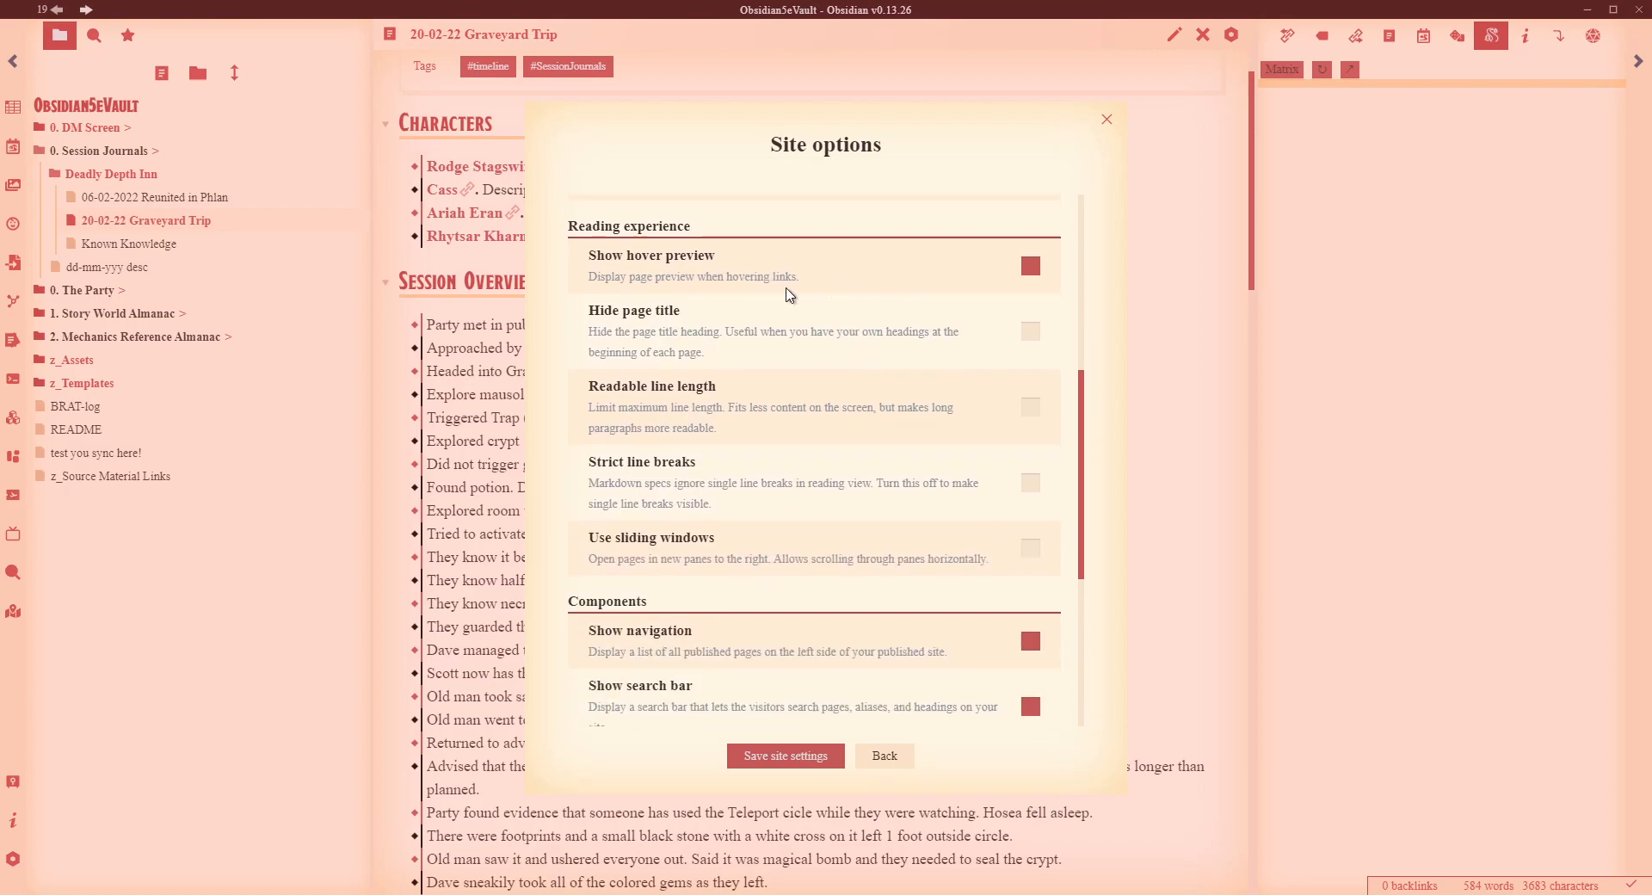
scroll(1002, 340, "down", 1)
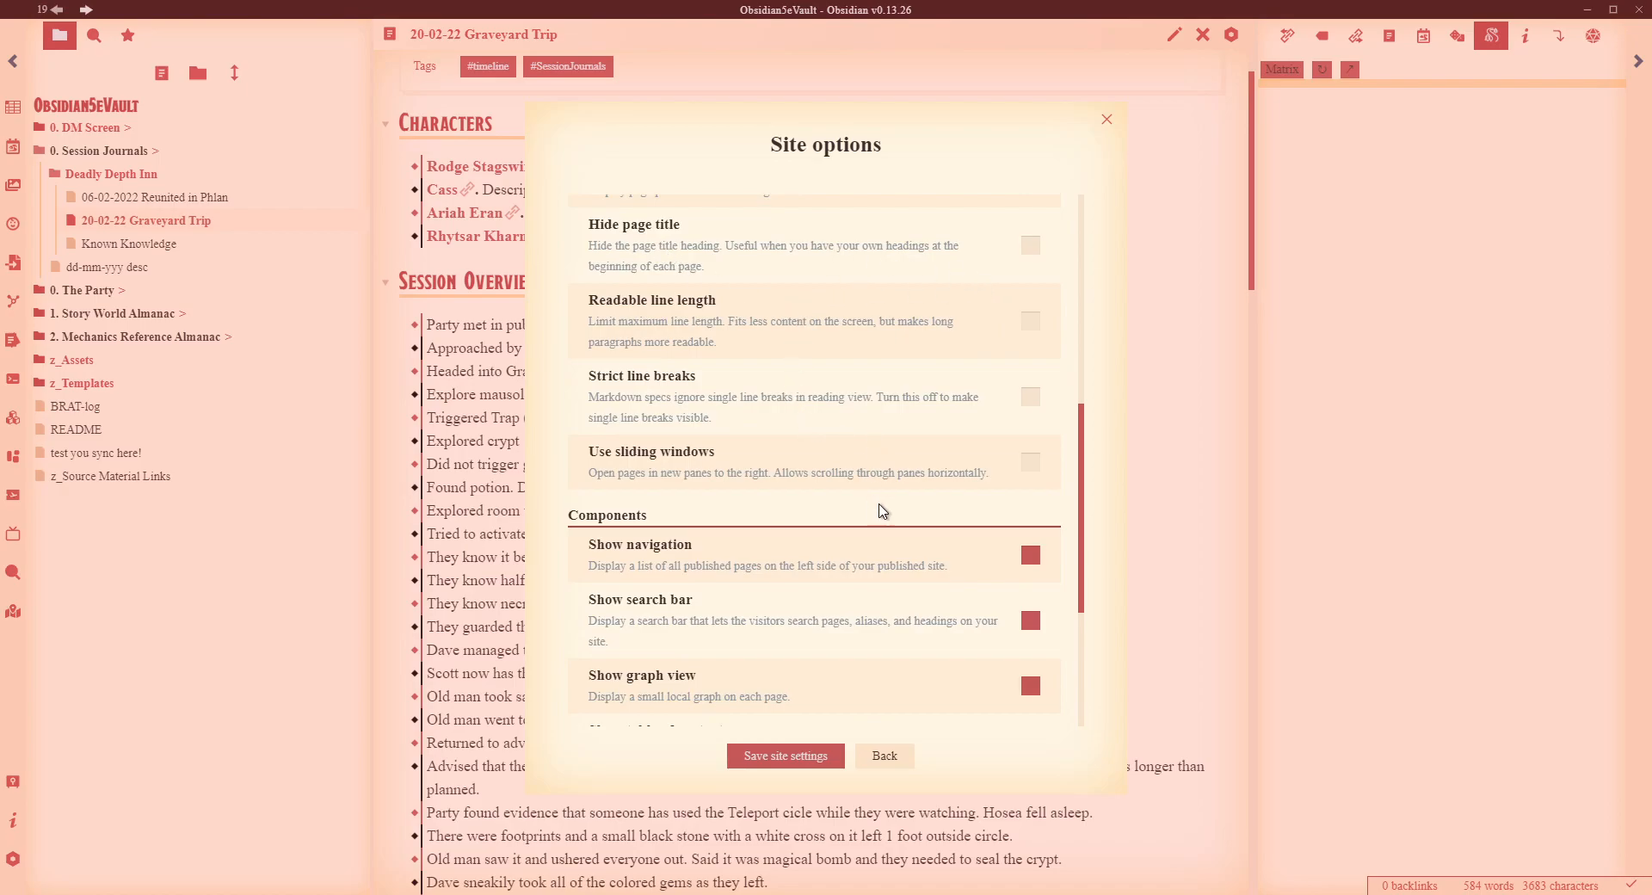
scroll(833, 484, "down", 2)
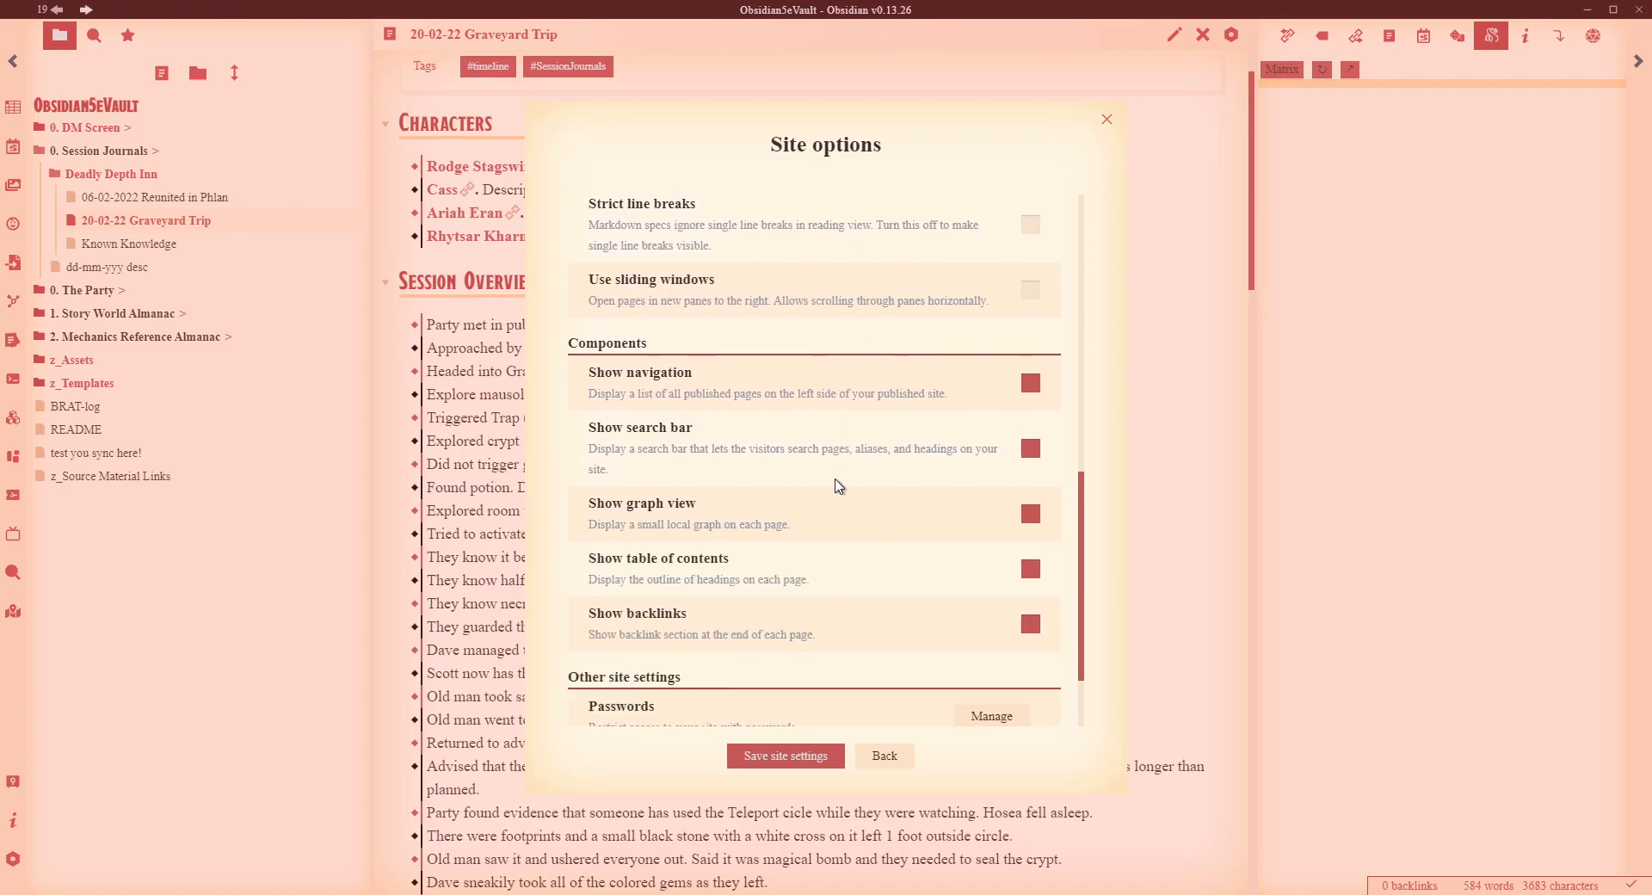
scroll(833, 465, "down", 2)
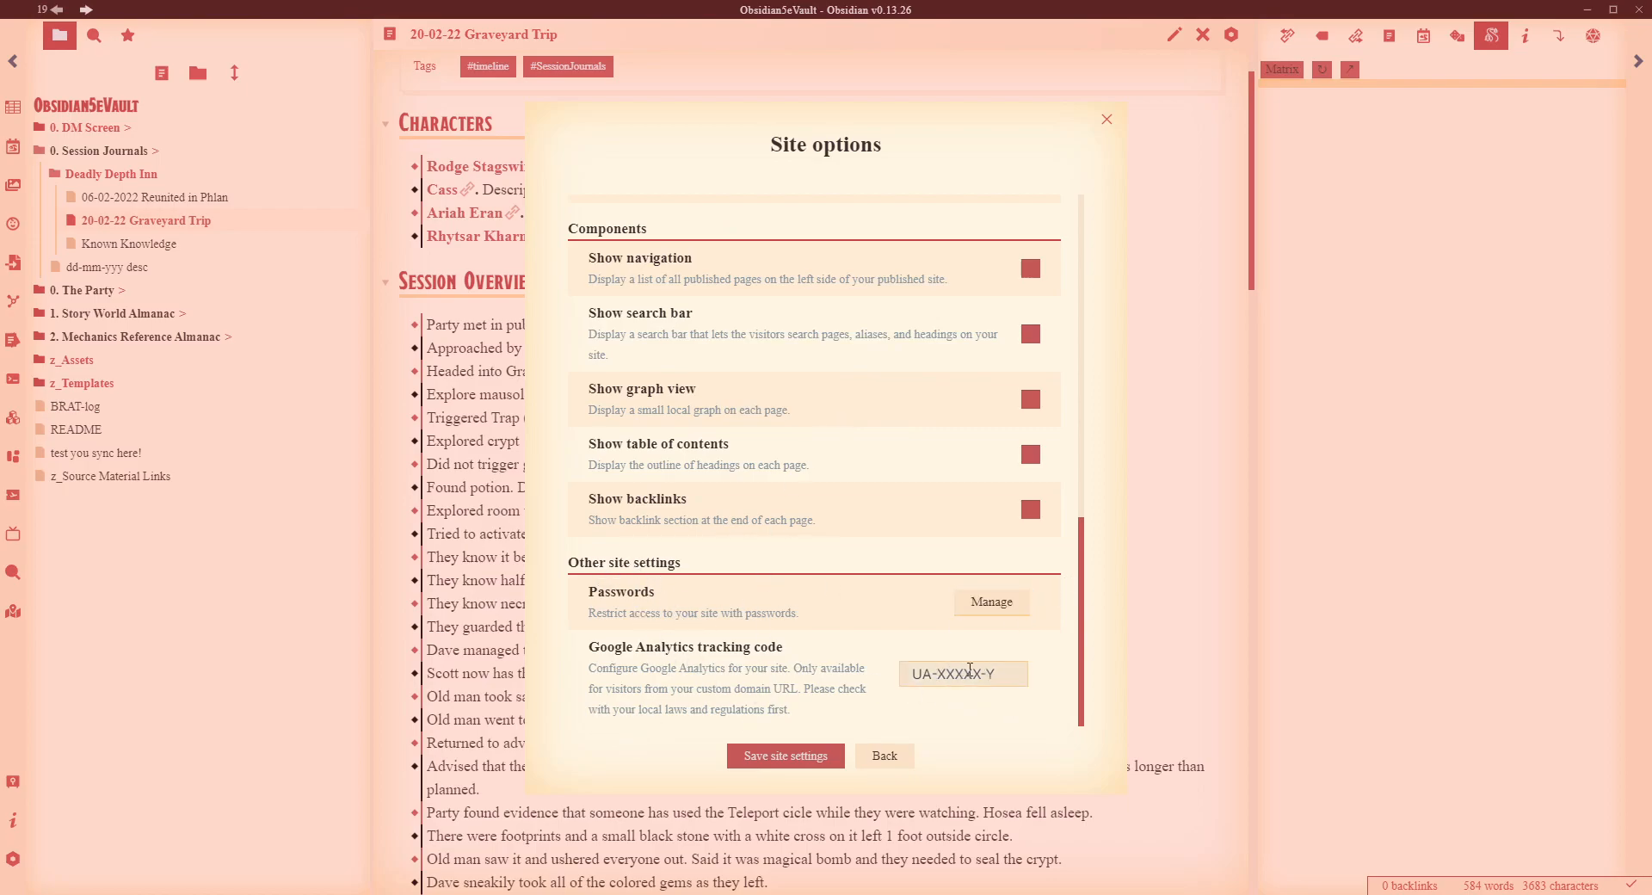
left_click(893, 757)
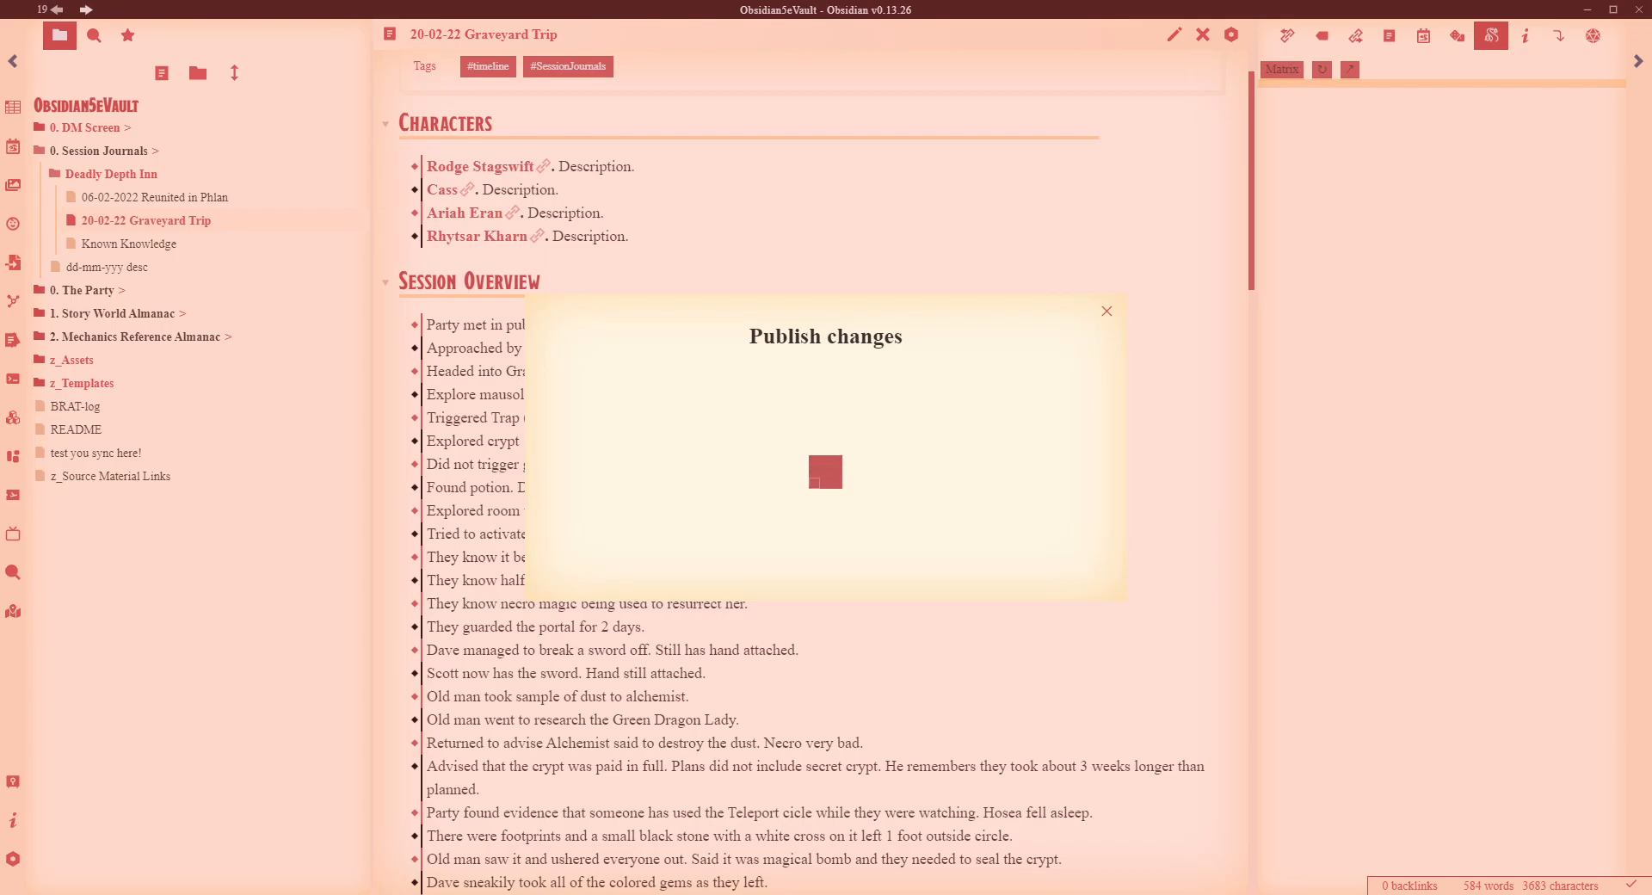
Switch to File Explorer, view publish.css from the Obsidian5eVault folder in Notepad, and close the file.
left_click_drag(770, 893, 704, 51)
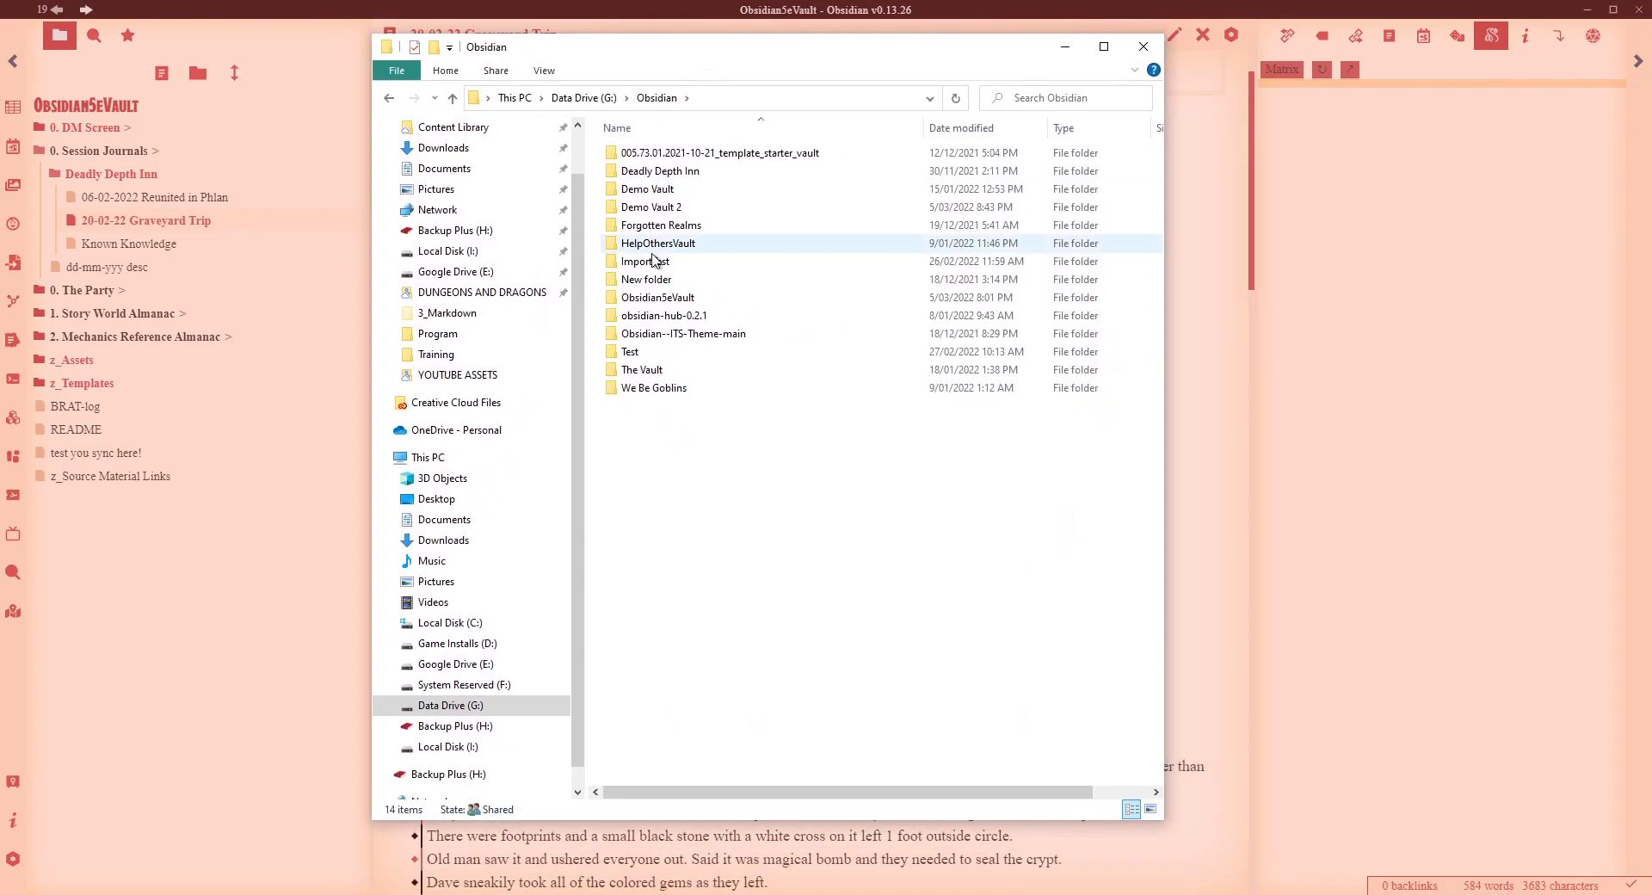
double_click(657, 297)
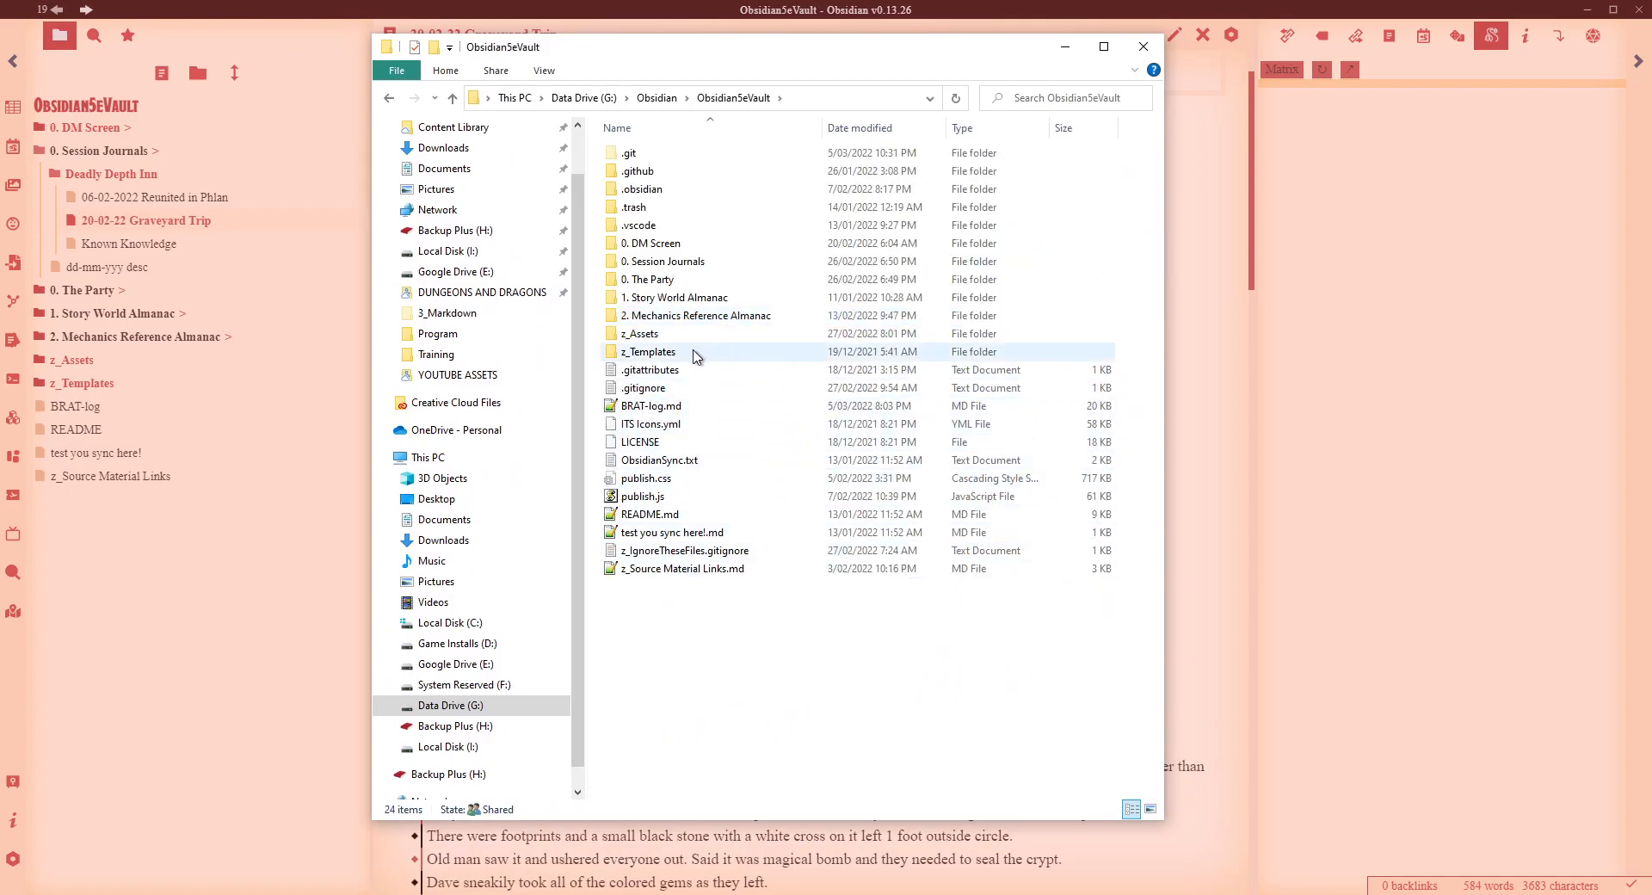
left_click(647, 479)
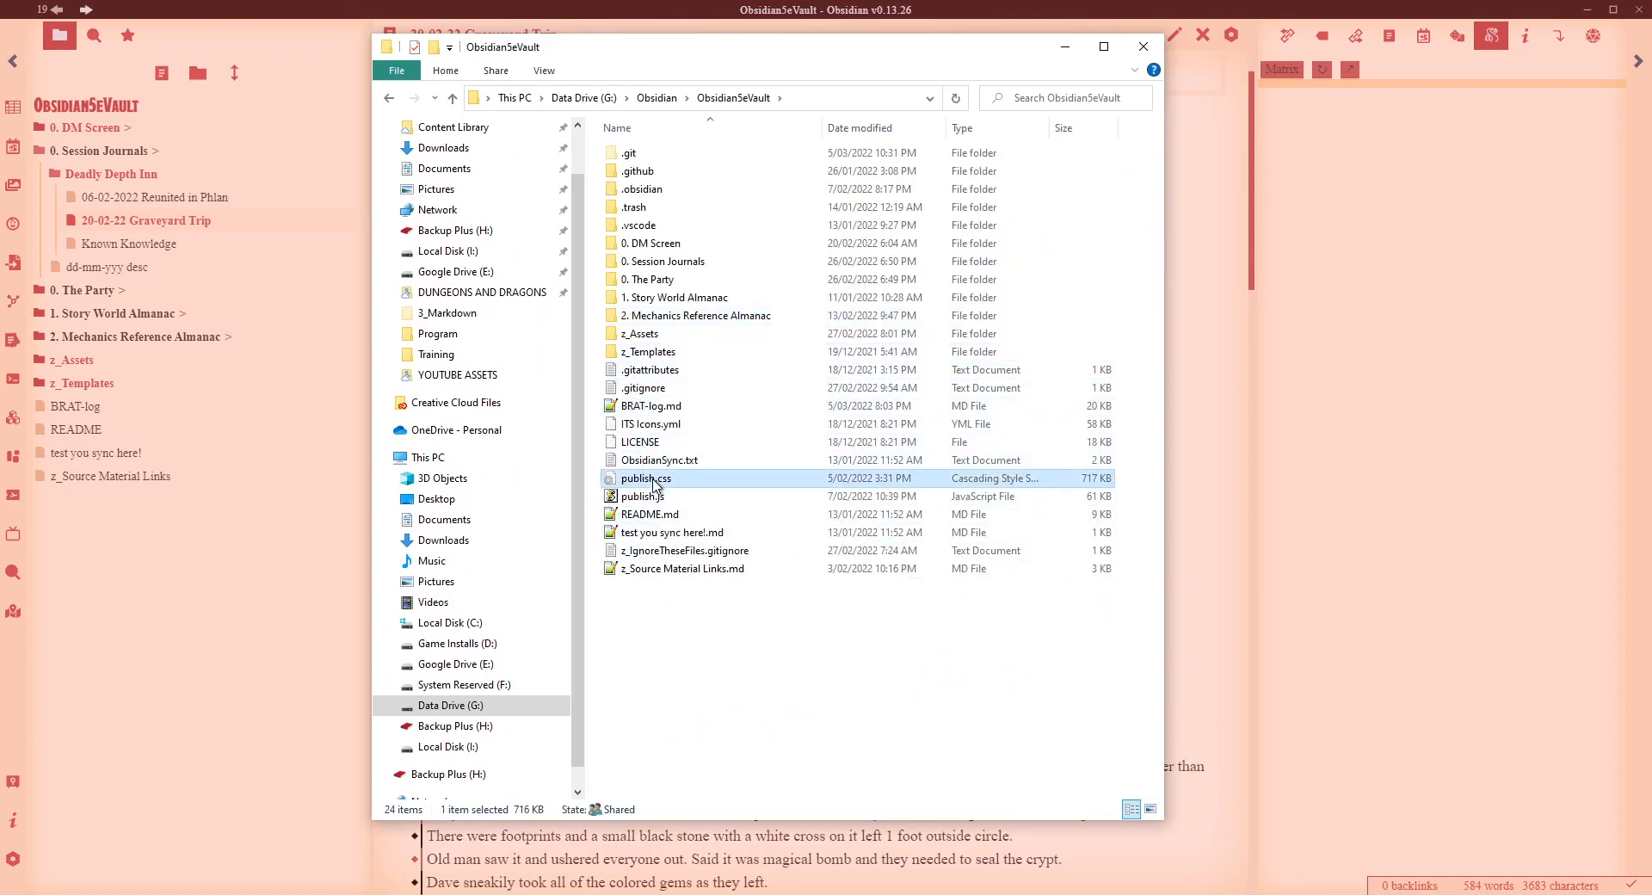
right_click(653, 479)
left_click(709, 515)
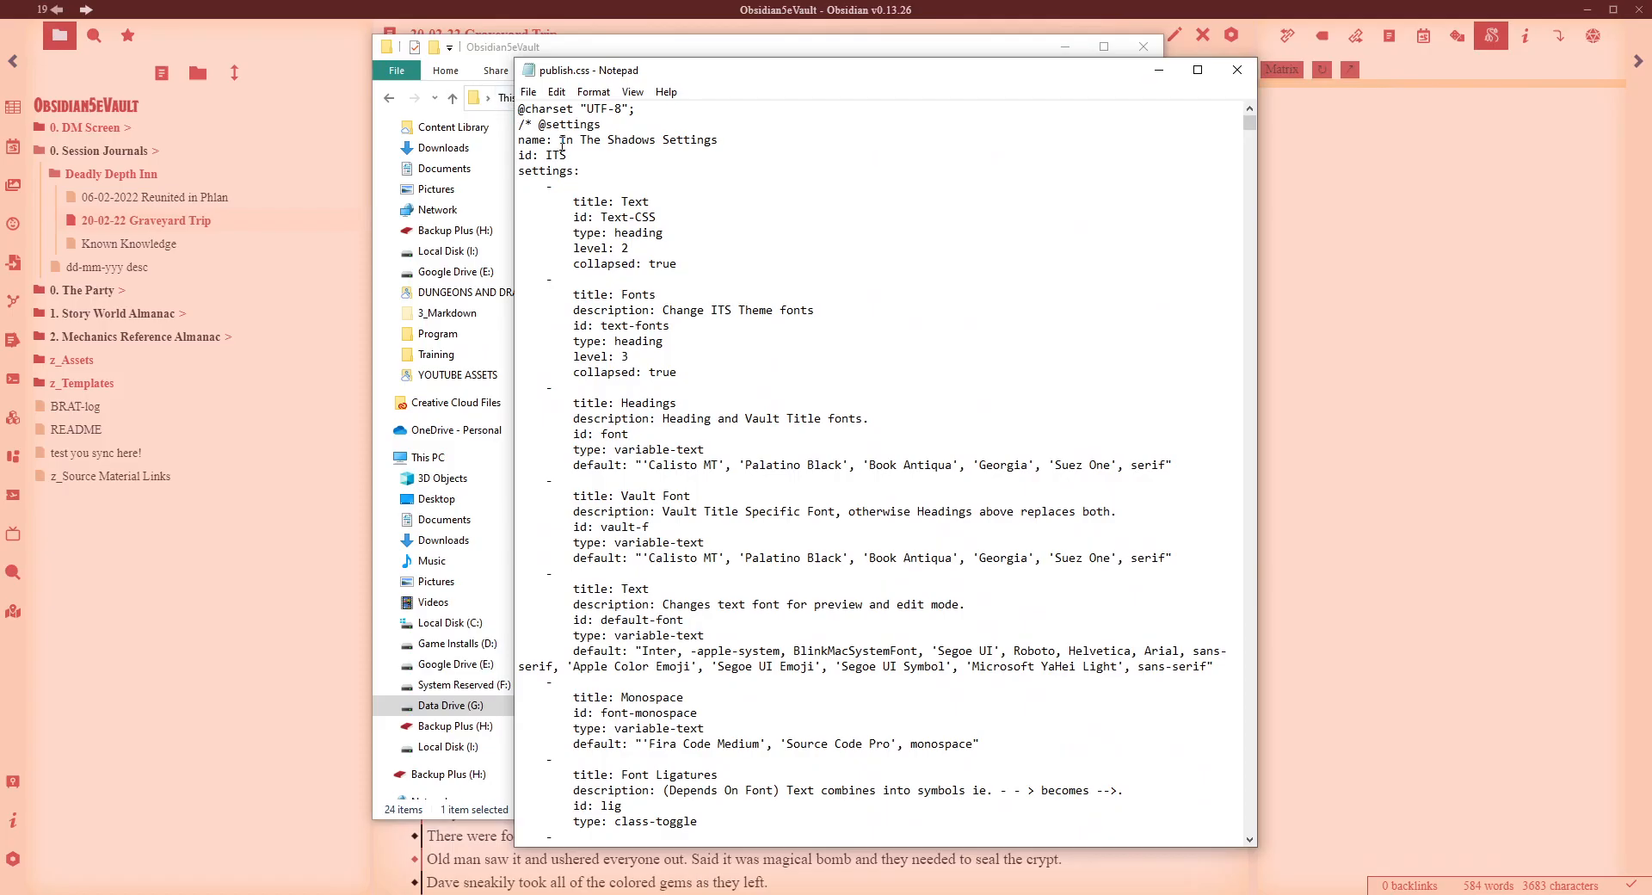
left_click_drag(1249, 122, 1288, 798)
key("ctrl+Home")
left_click(1237, 69)
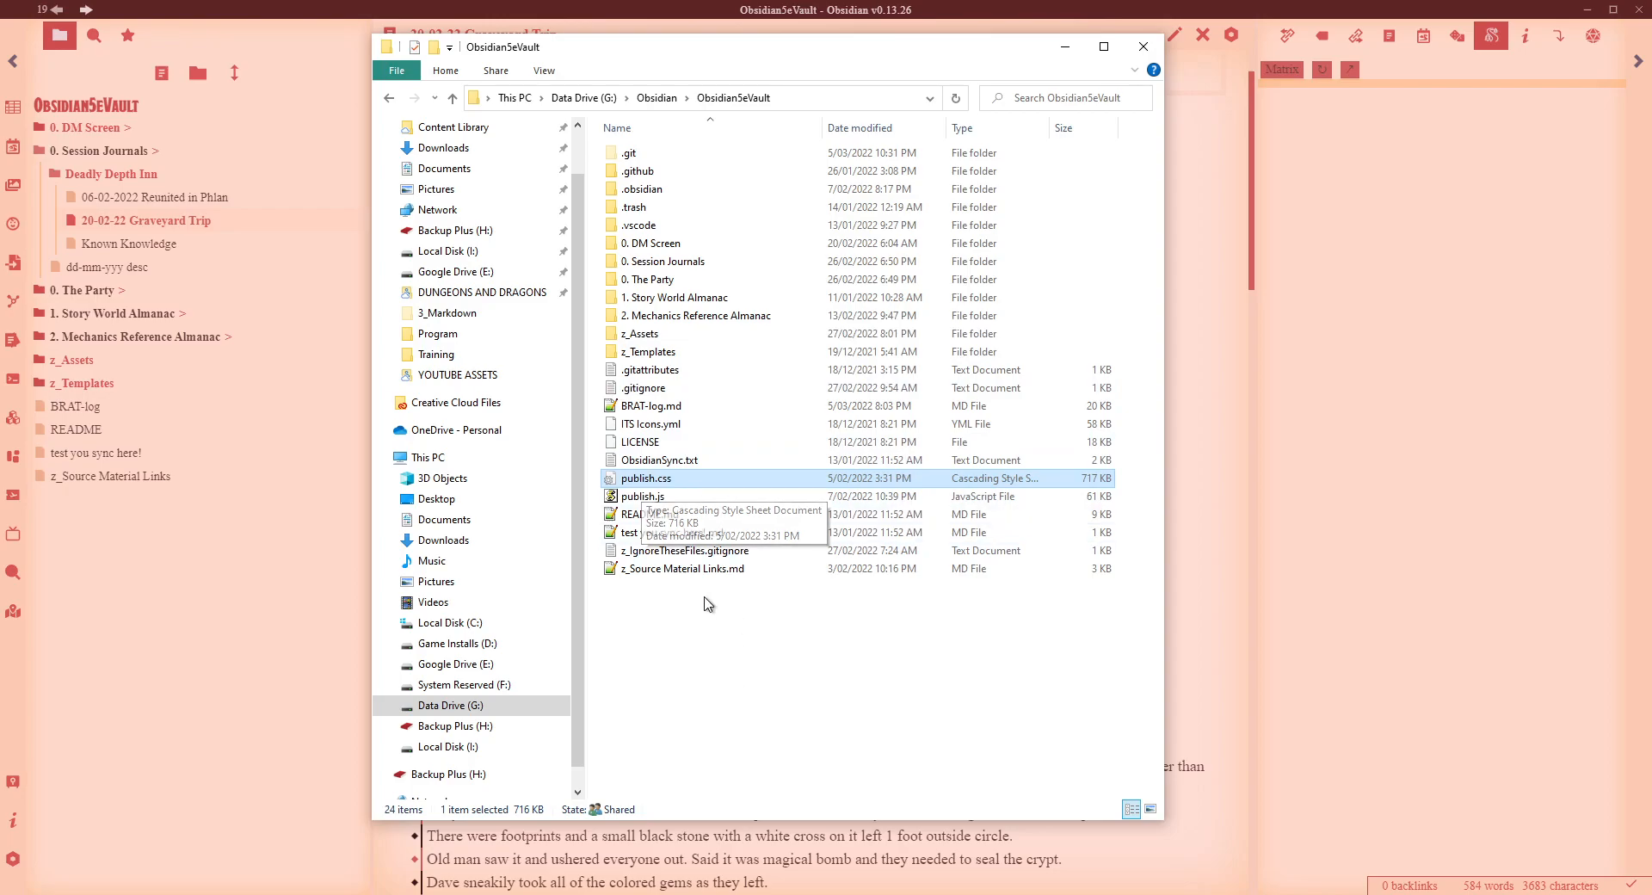
View publish.js from the vault folder in Notepad, and close both the file and the File Explorer window.
right_click(626, 497)
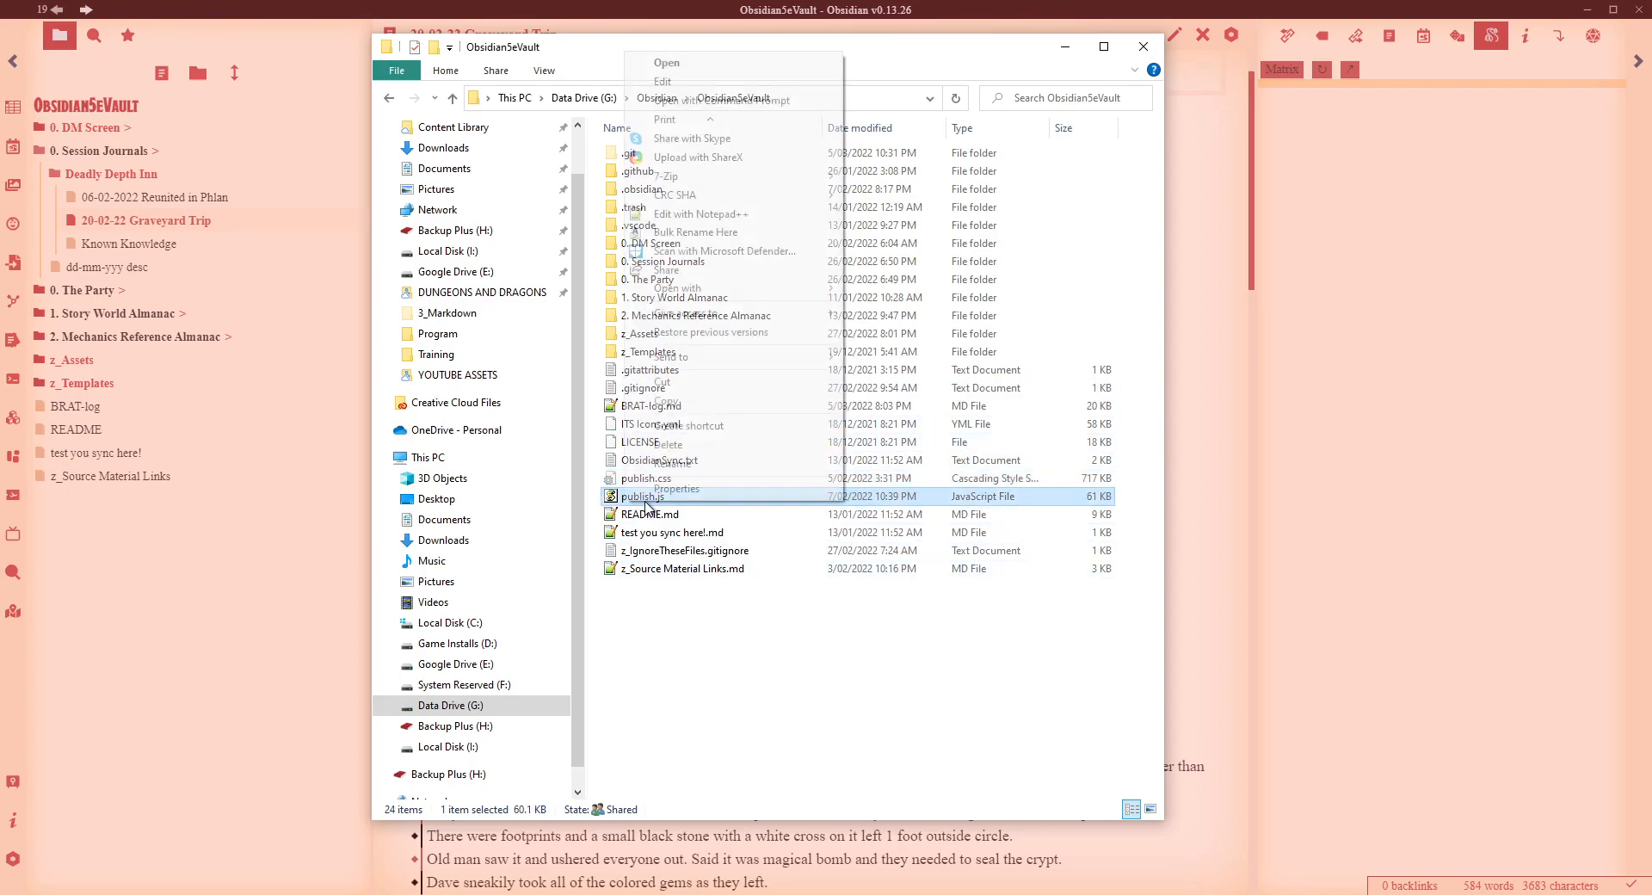
left_click(661, 80)
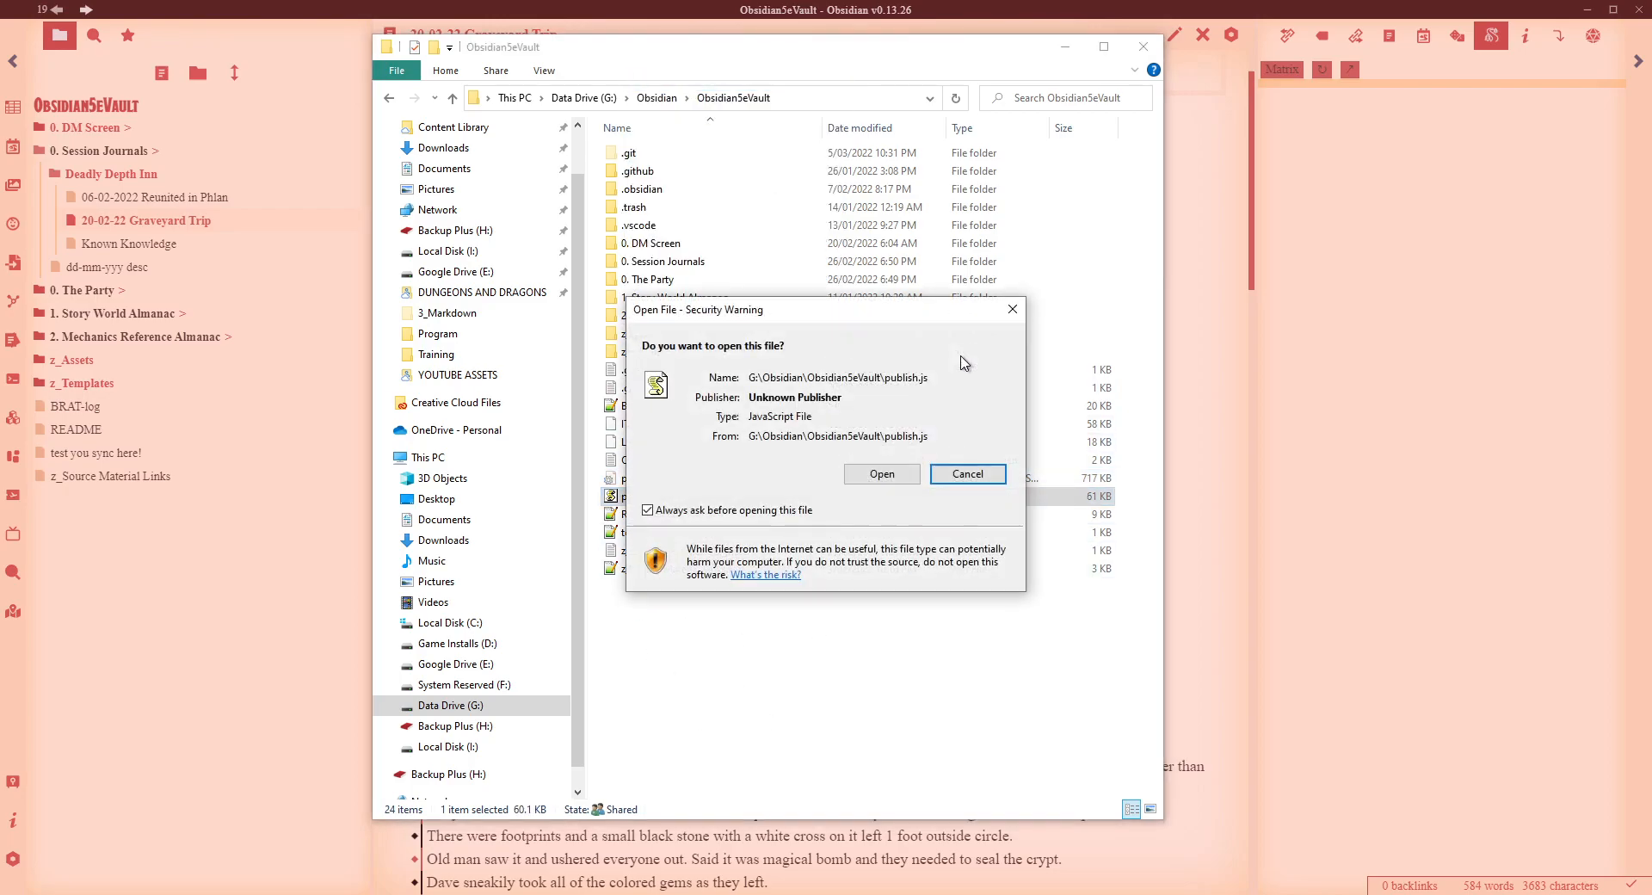
left_click(874, 479)
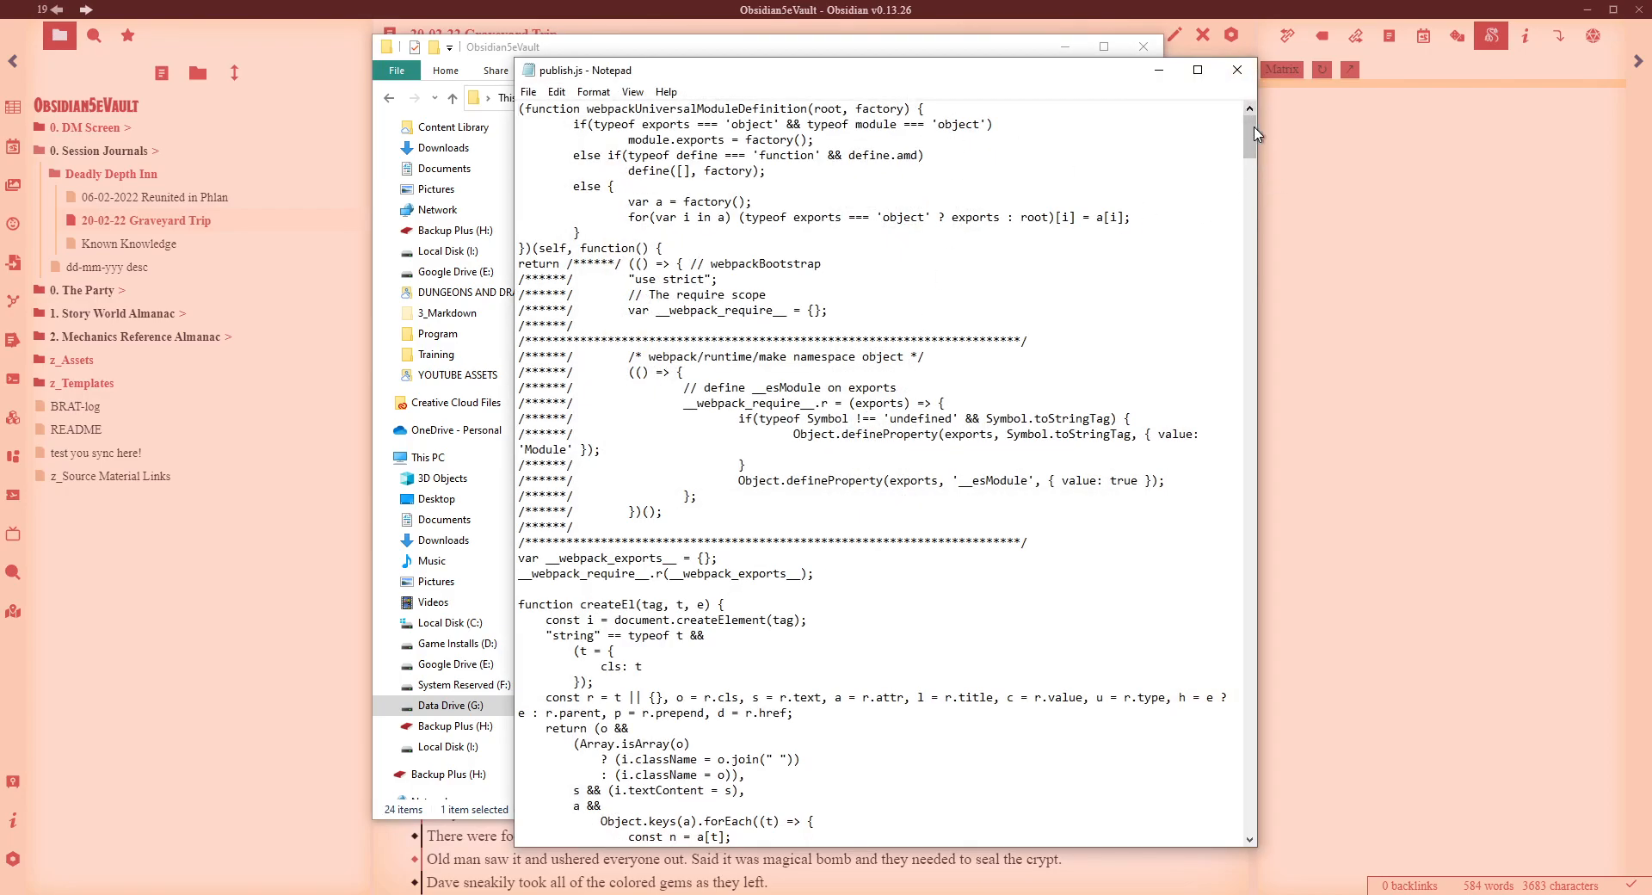
mouse_move(1251, 133)
left_mouse_down()
mouse_move(1248, 766)
mouse_move(1251, 131)
left_mouse_up()
left_click(1236, 69)
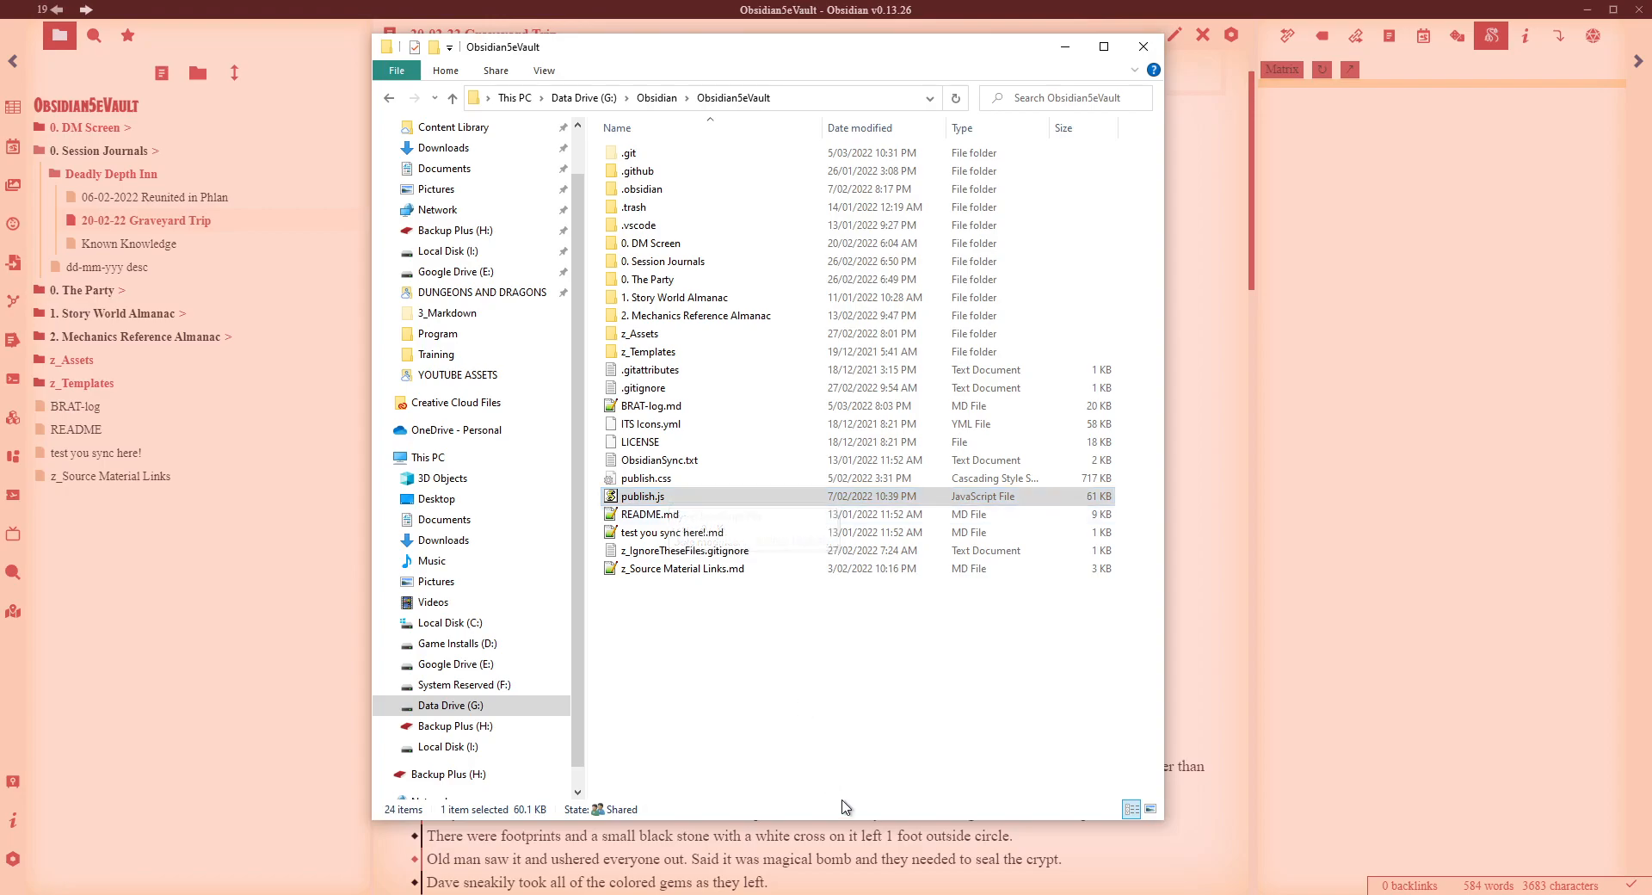
left_click(1143, 46)
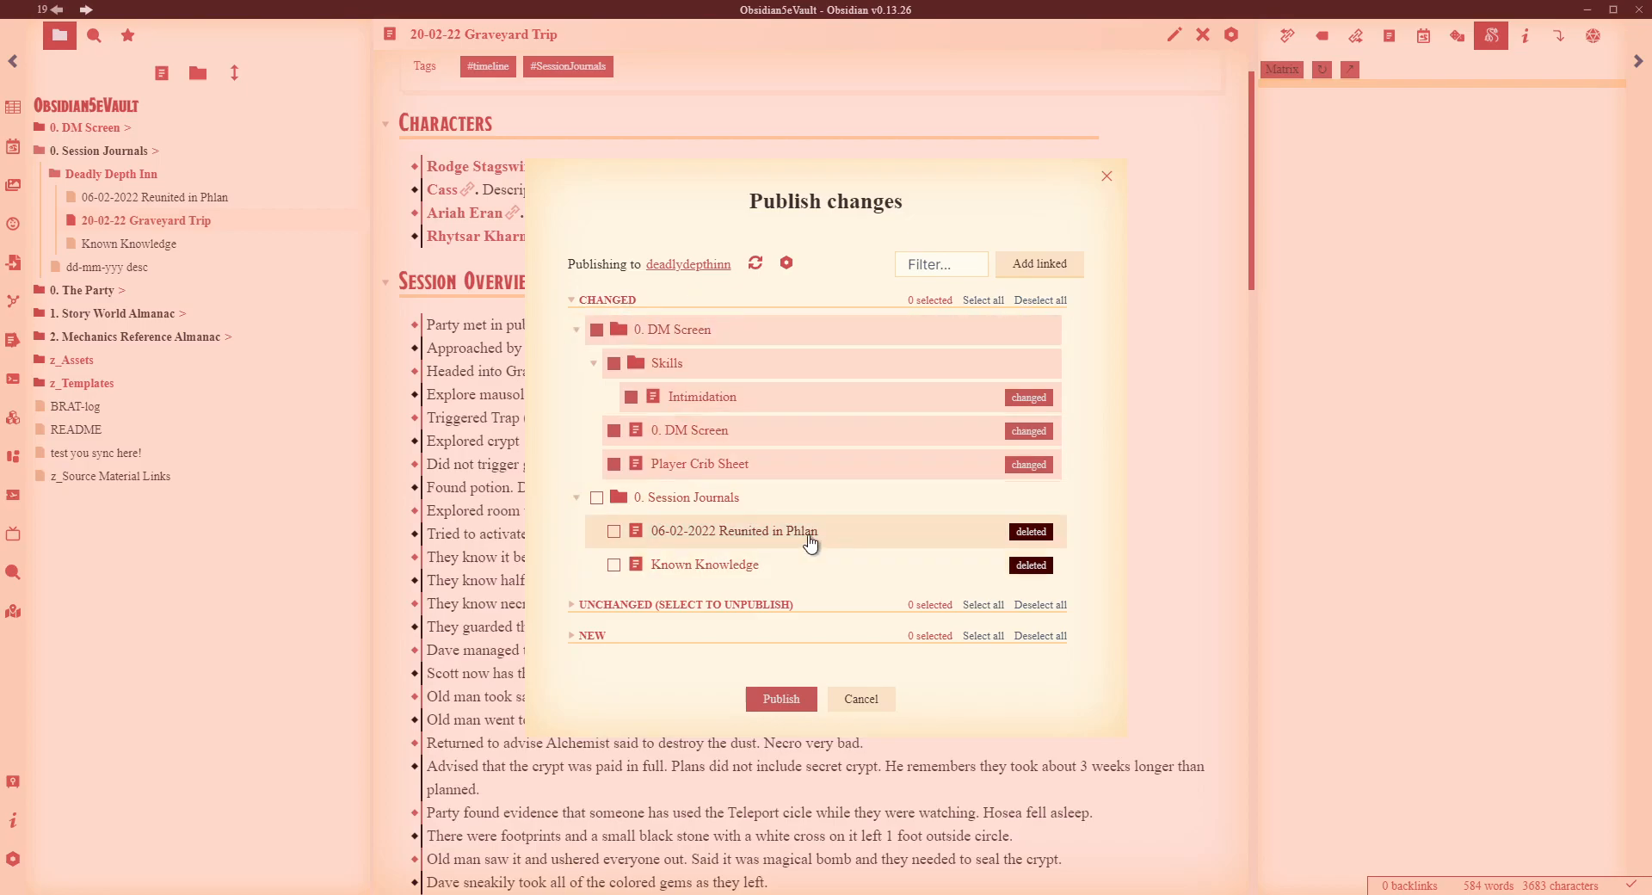
Toggle the changed Player Crib Sheet's selection off and back on, and look through the unchanged notes list.
double_click(614, 466)
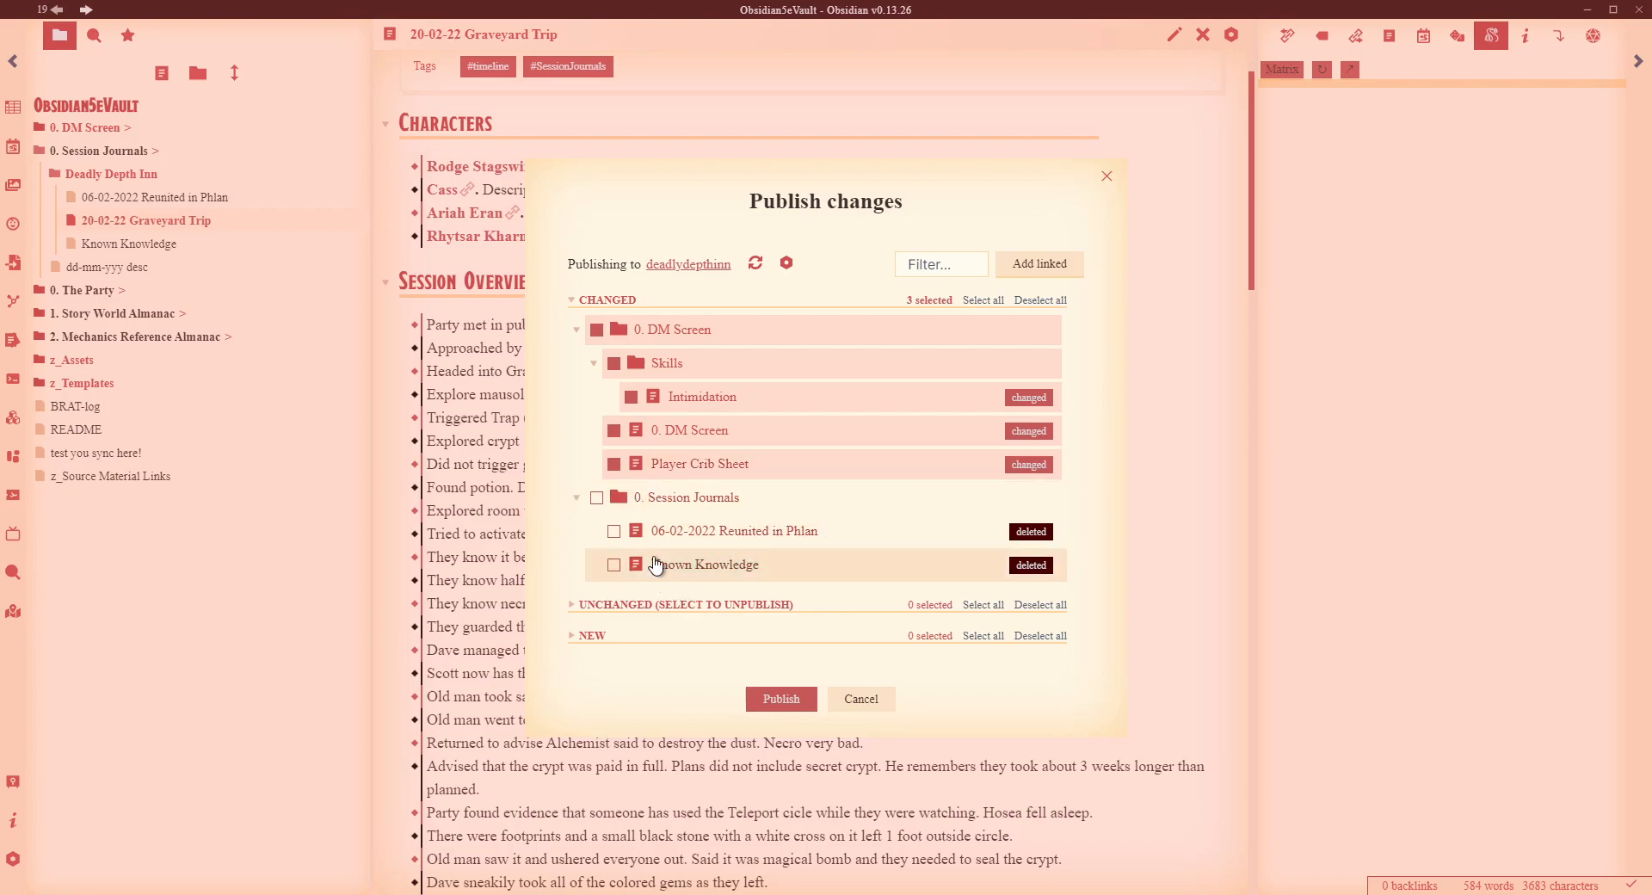
left_click(576, 613)
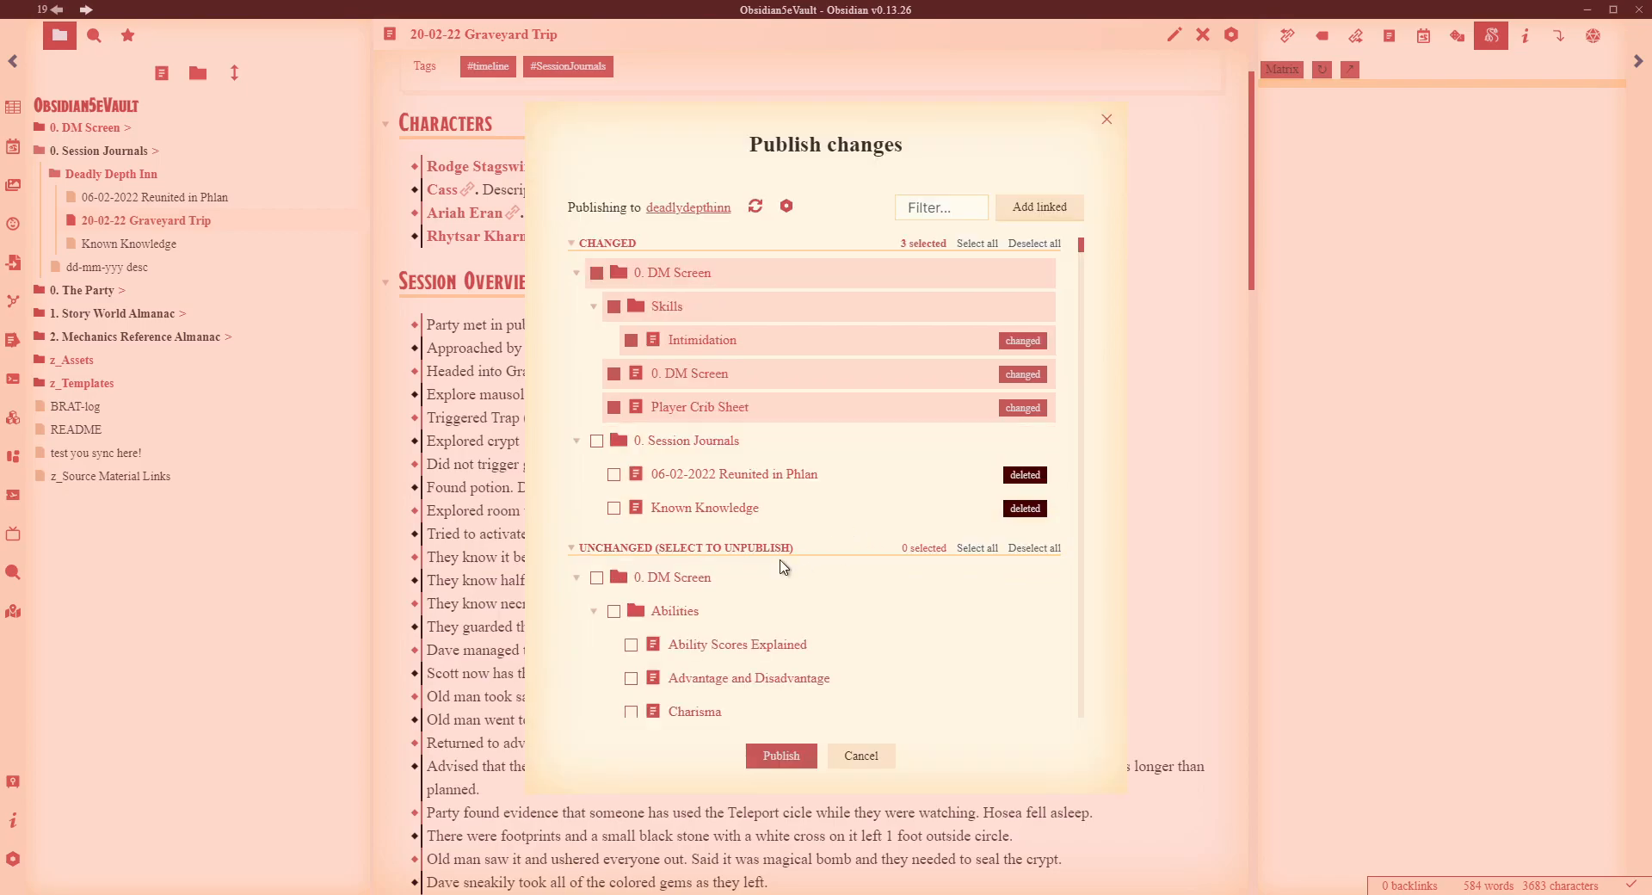
scroll(895, 572, "down", 5)
scroll(899, 577, "up", 5)
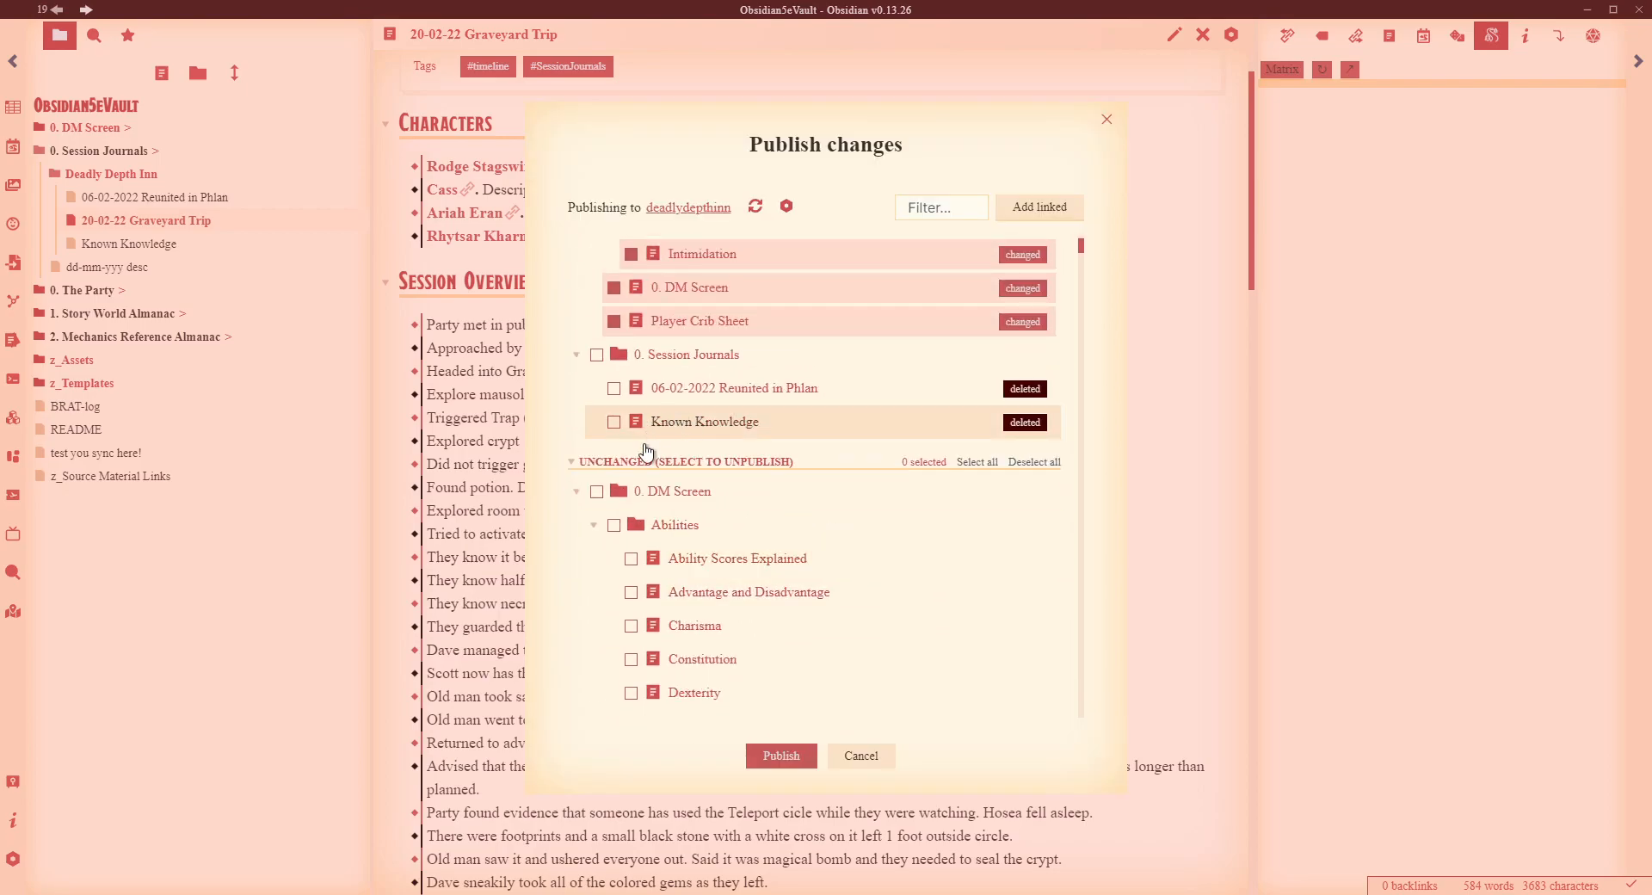
left_click(575, 463)
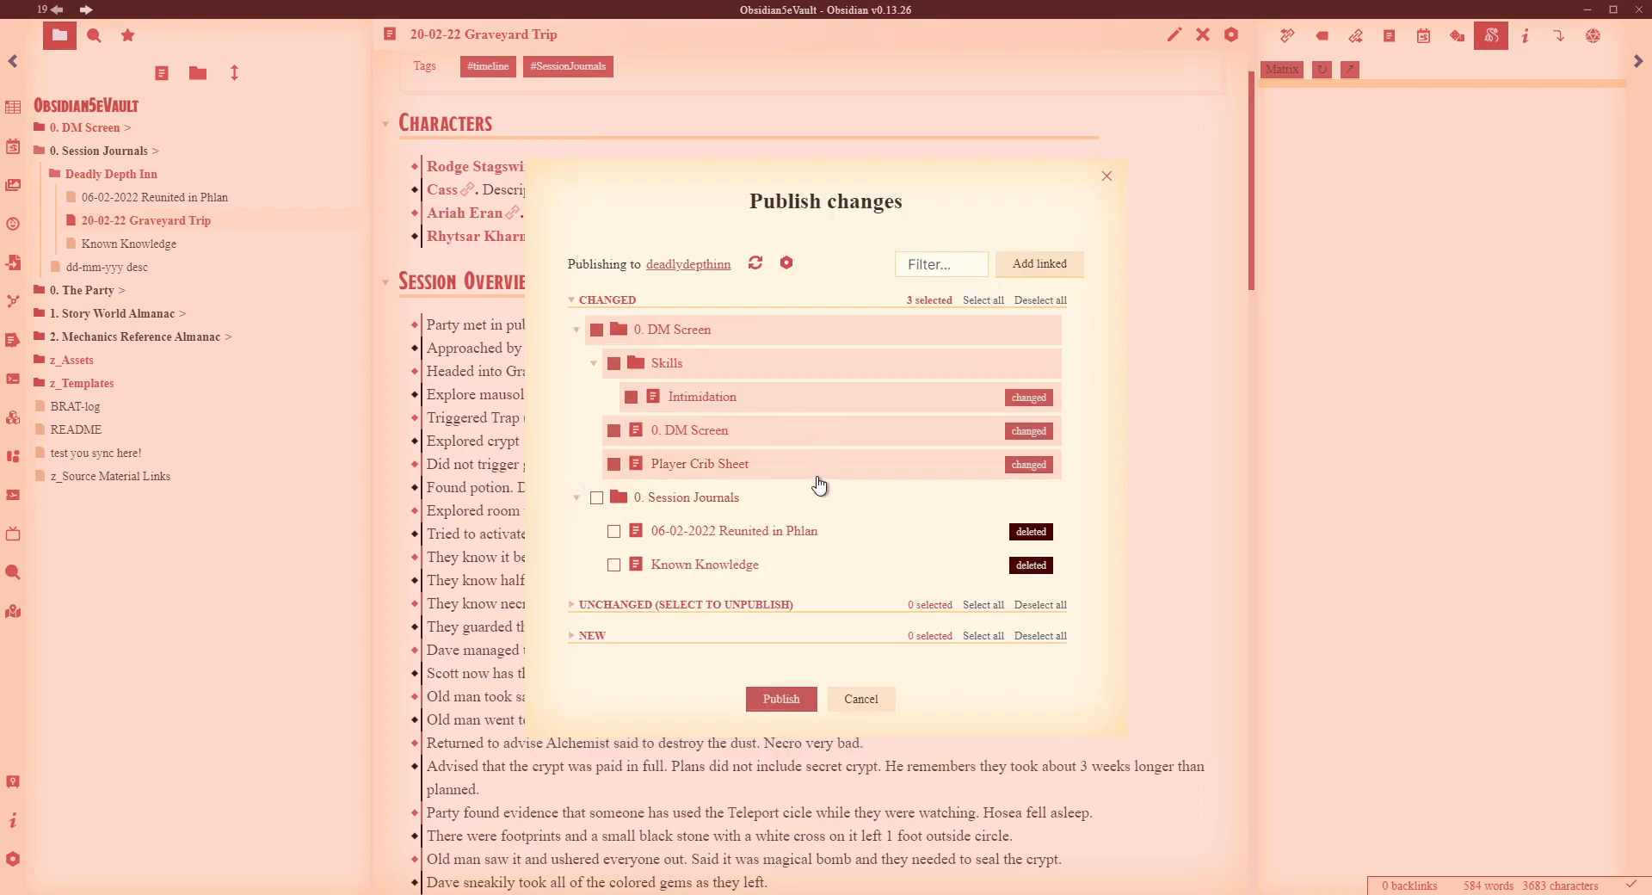
Expand the new notes and collapse their z_Templates, z_Assets, 2. Mechanics Reference Almanac, 1. Story World Almanac and 0. The Party folders.
left_click(587, 638)
scroll(818, 571, "down", 2)
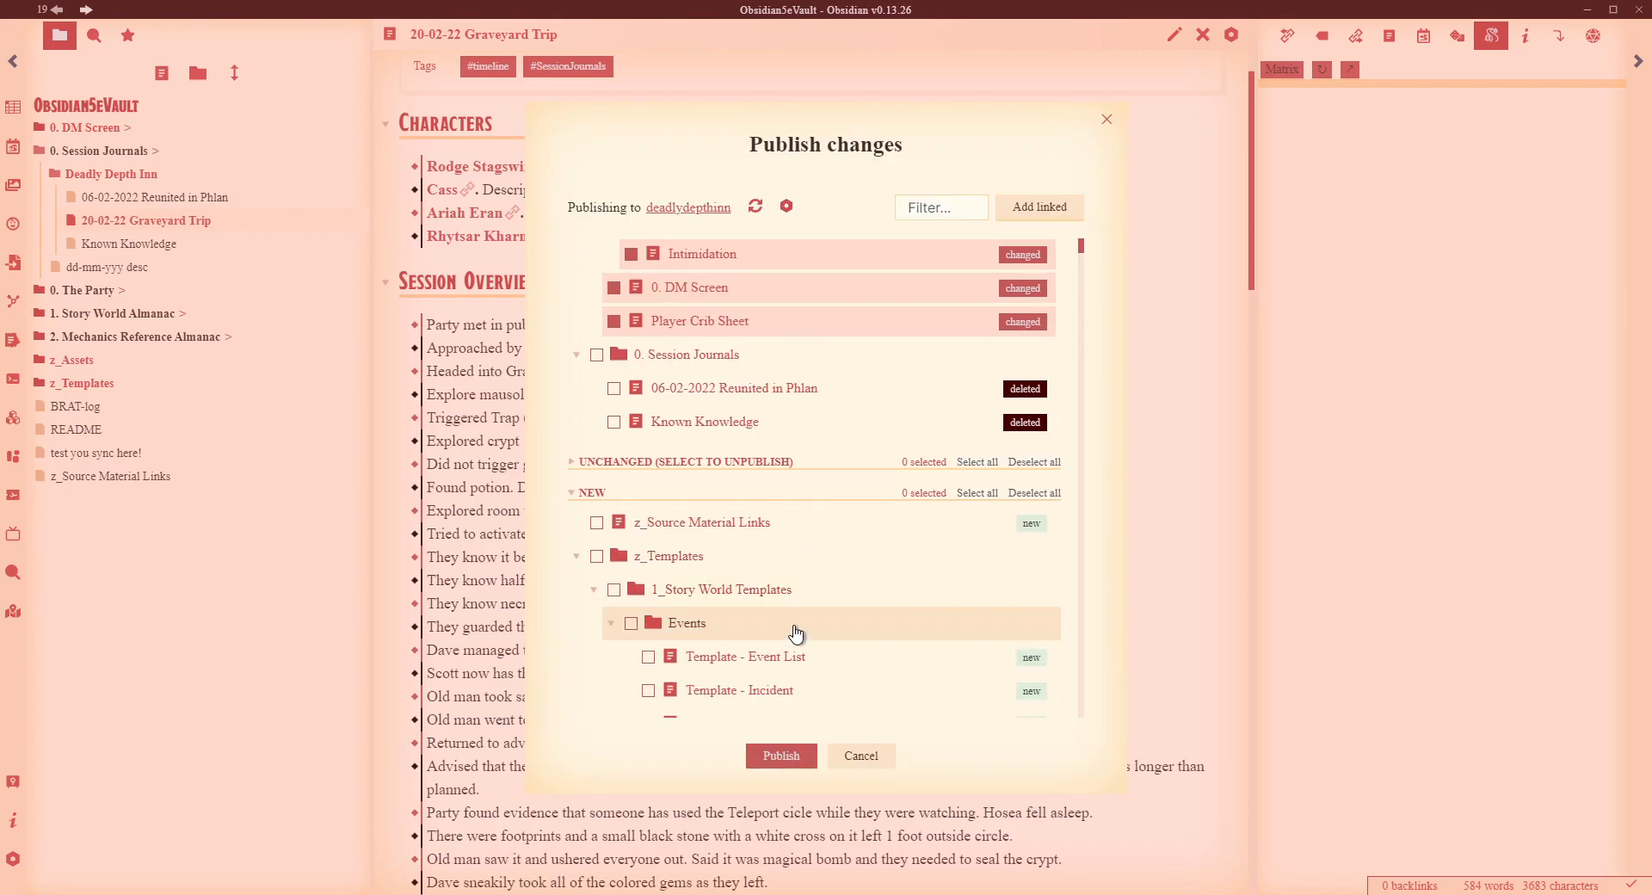
scroll(783, 585, "down", 5)
scroll(602, 482, "up", 4)
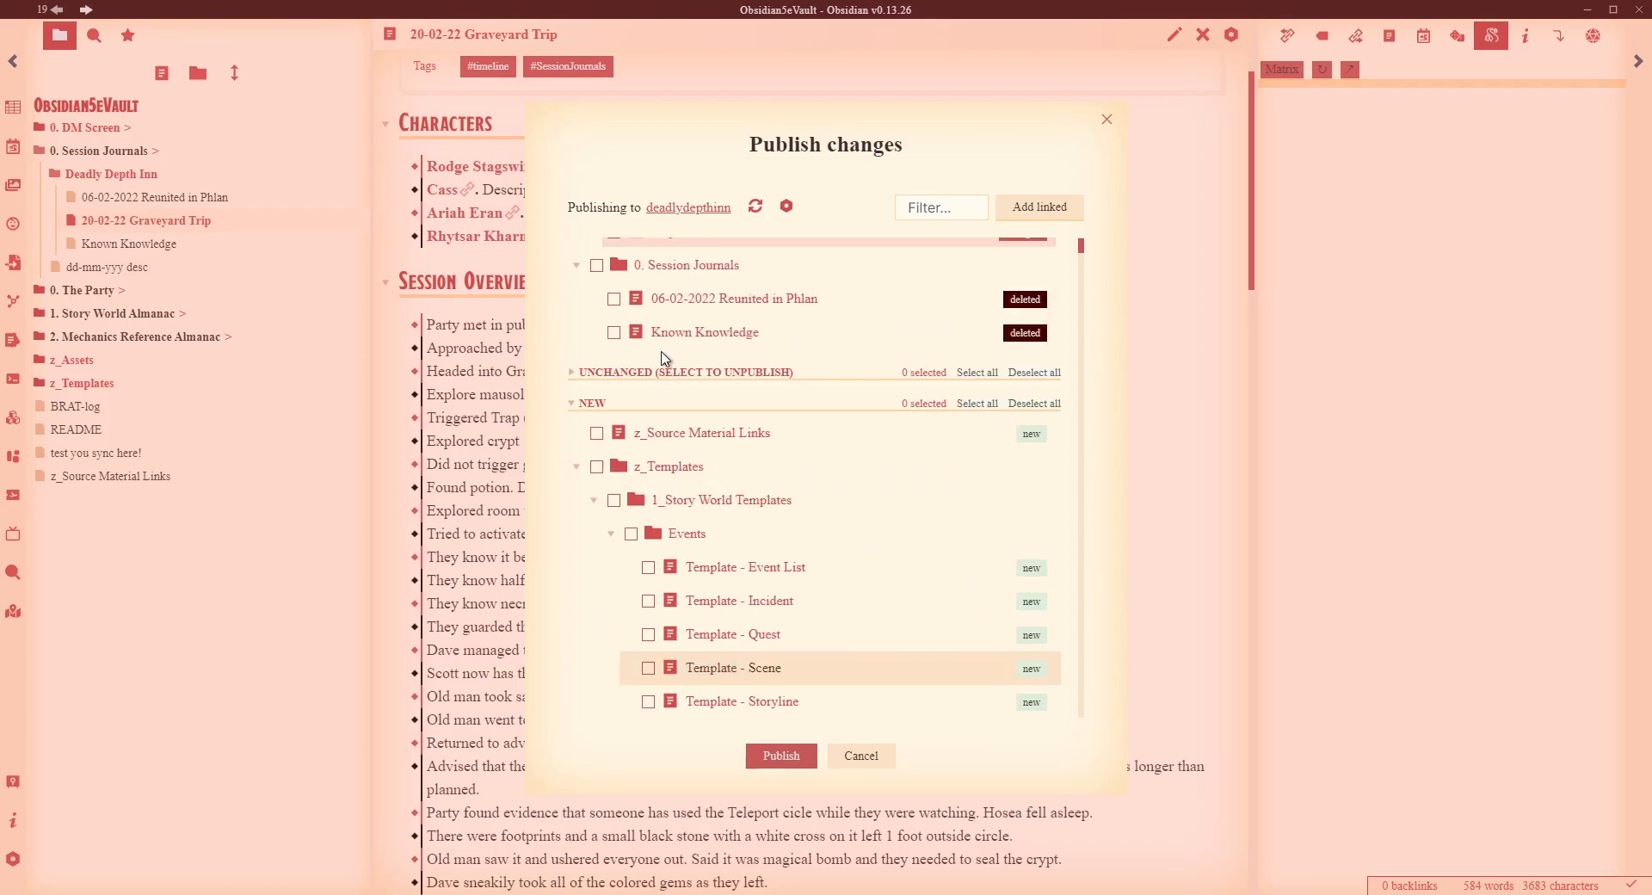
left_click(551, 477)
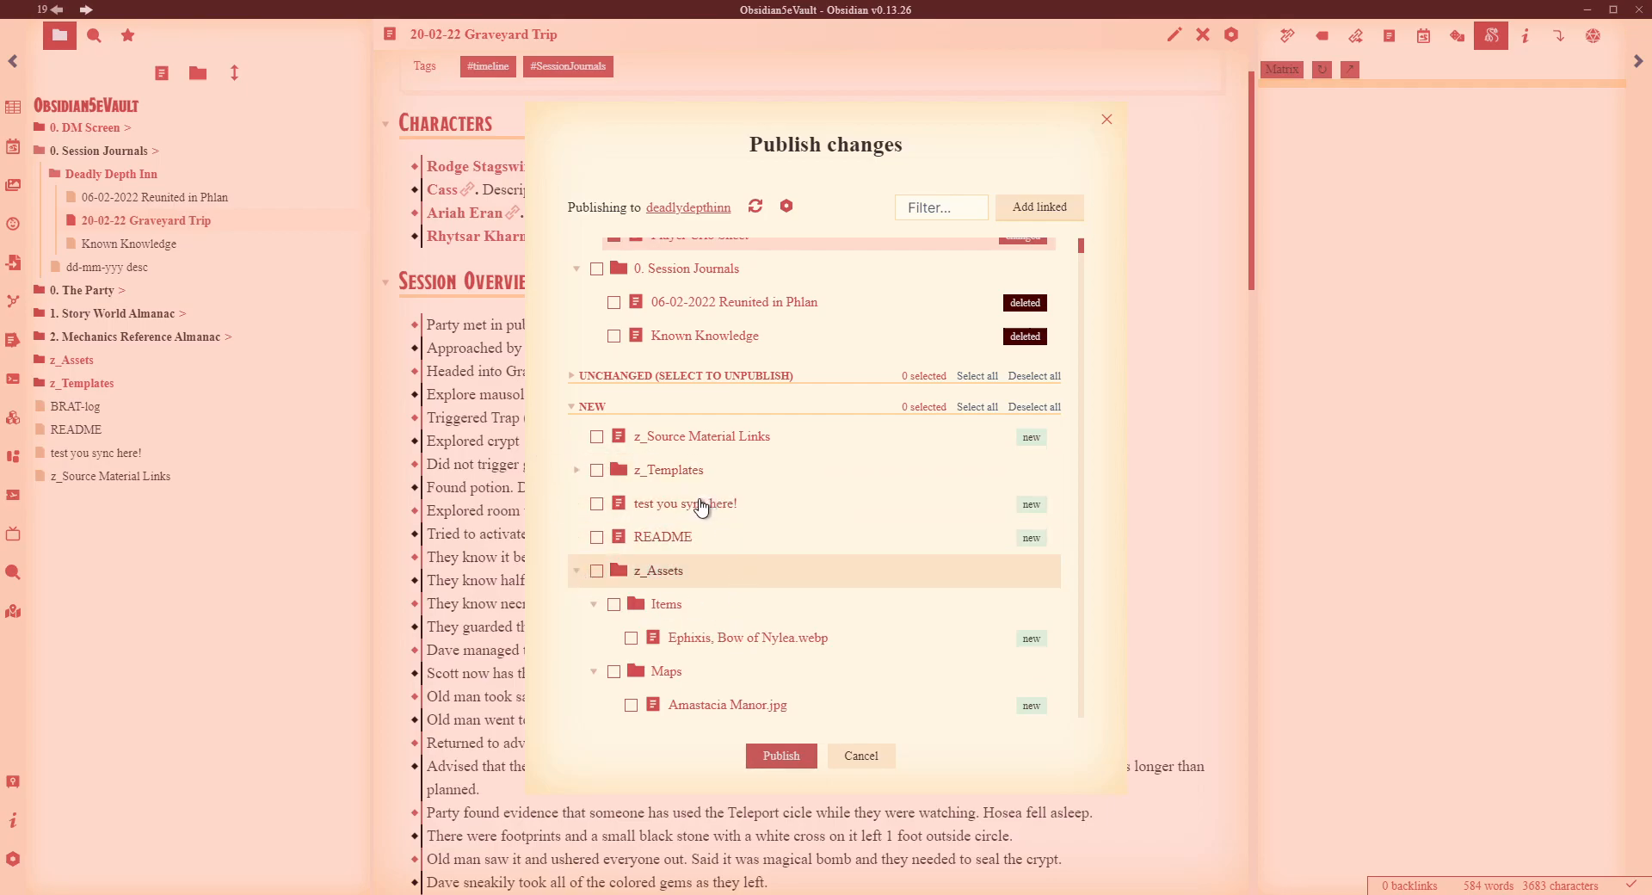
left_click(702, 569)
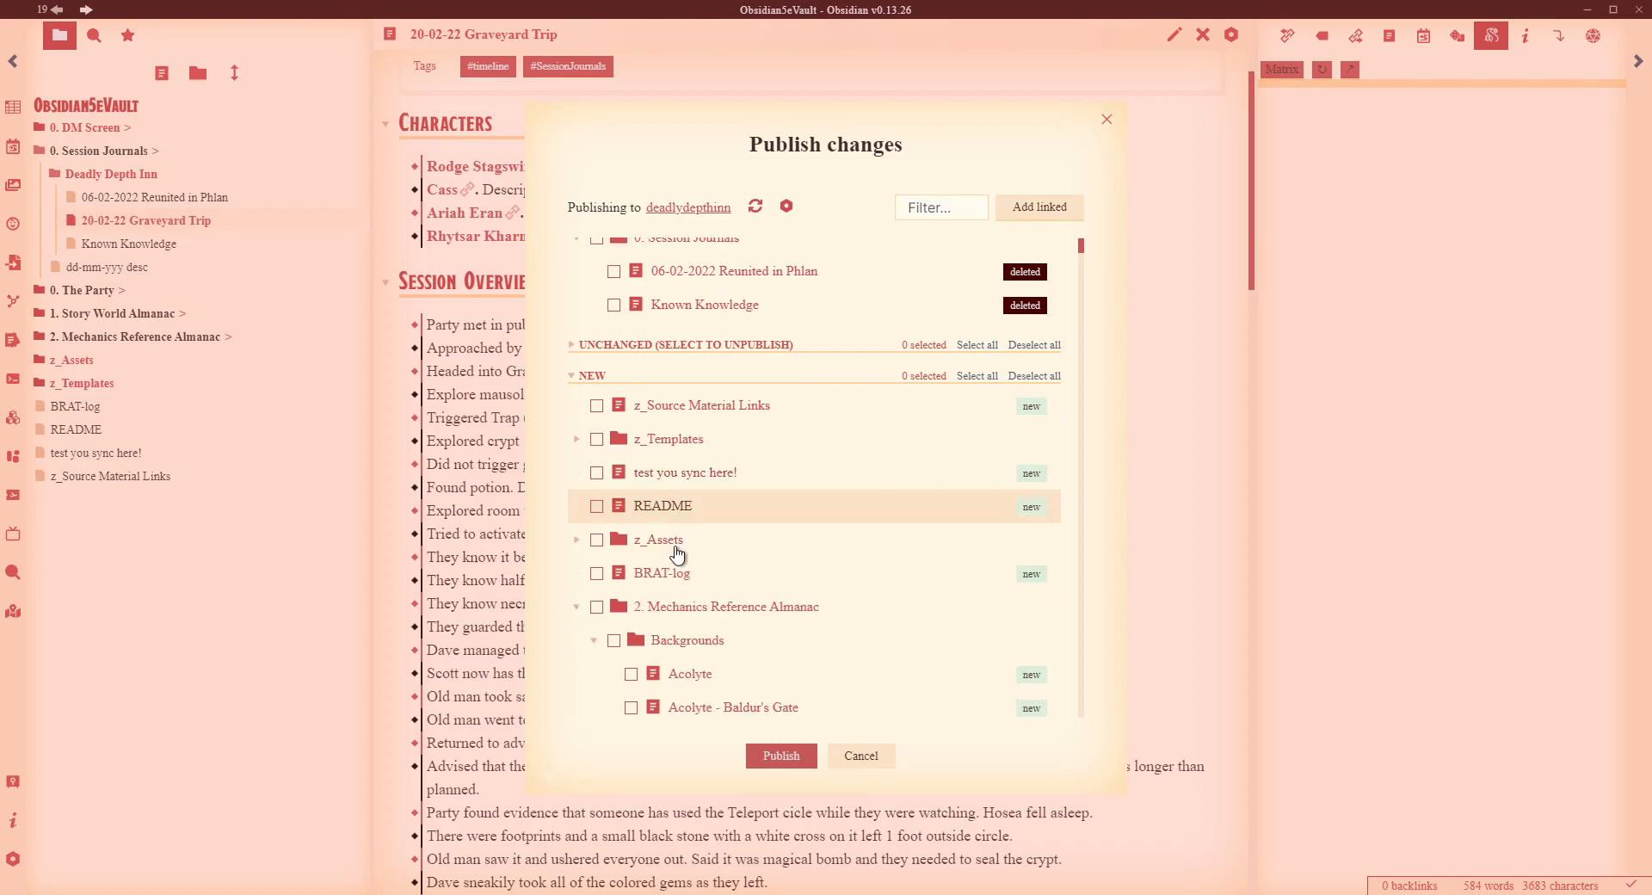
scroll(678, 553, "down", 1)
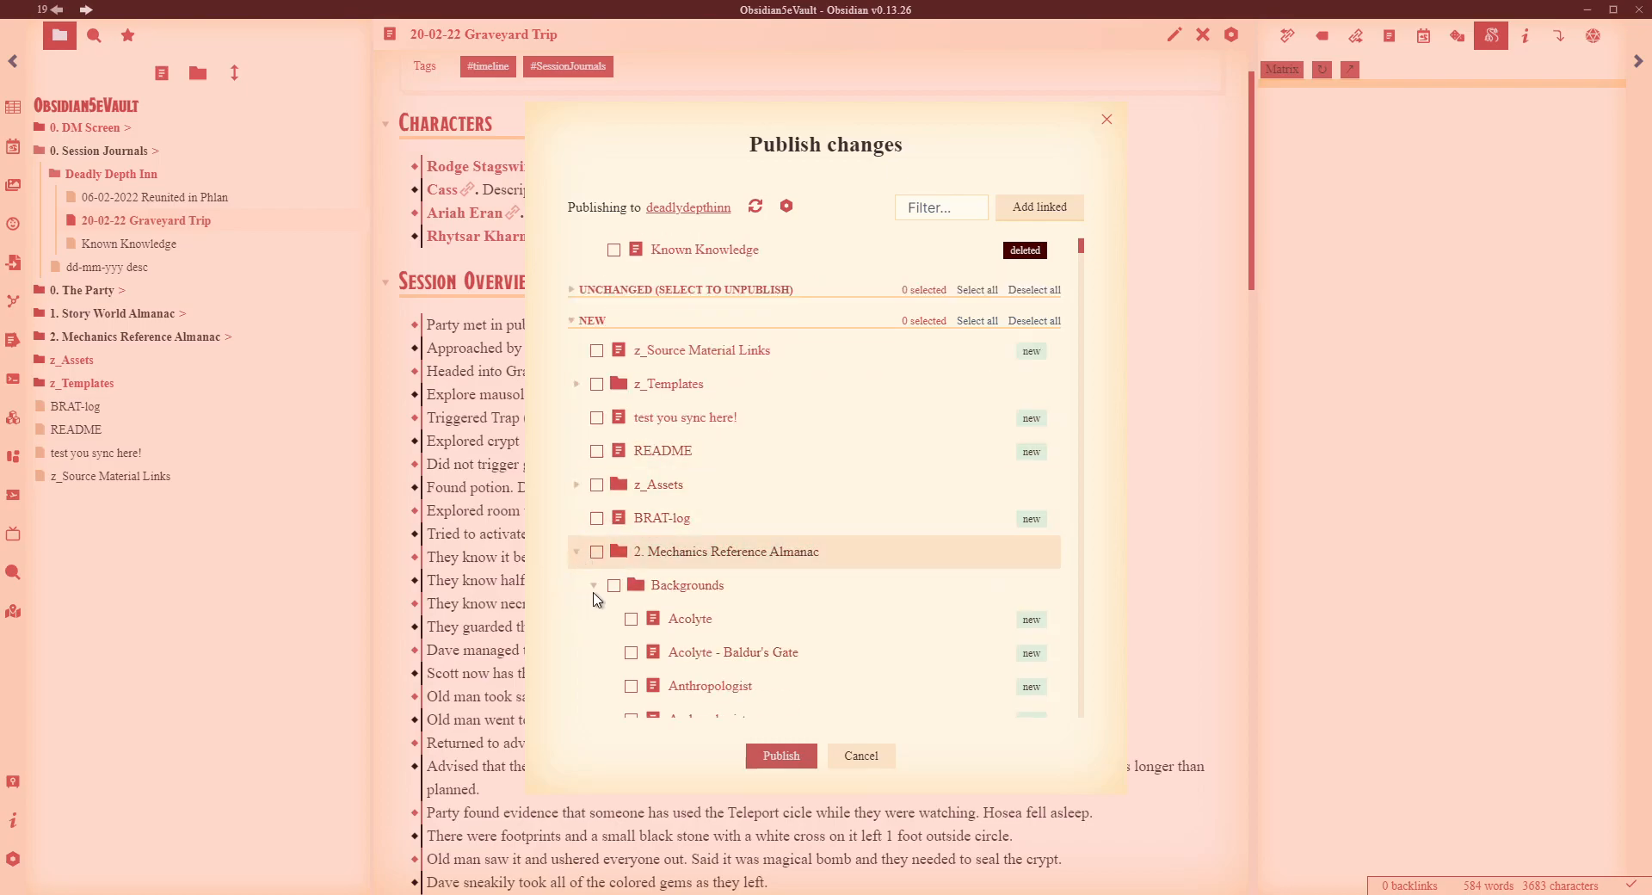
left_click(577, 554)
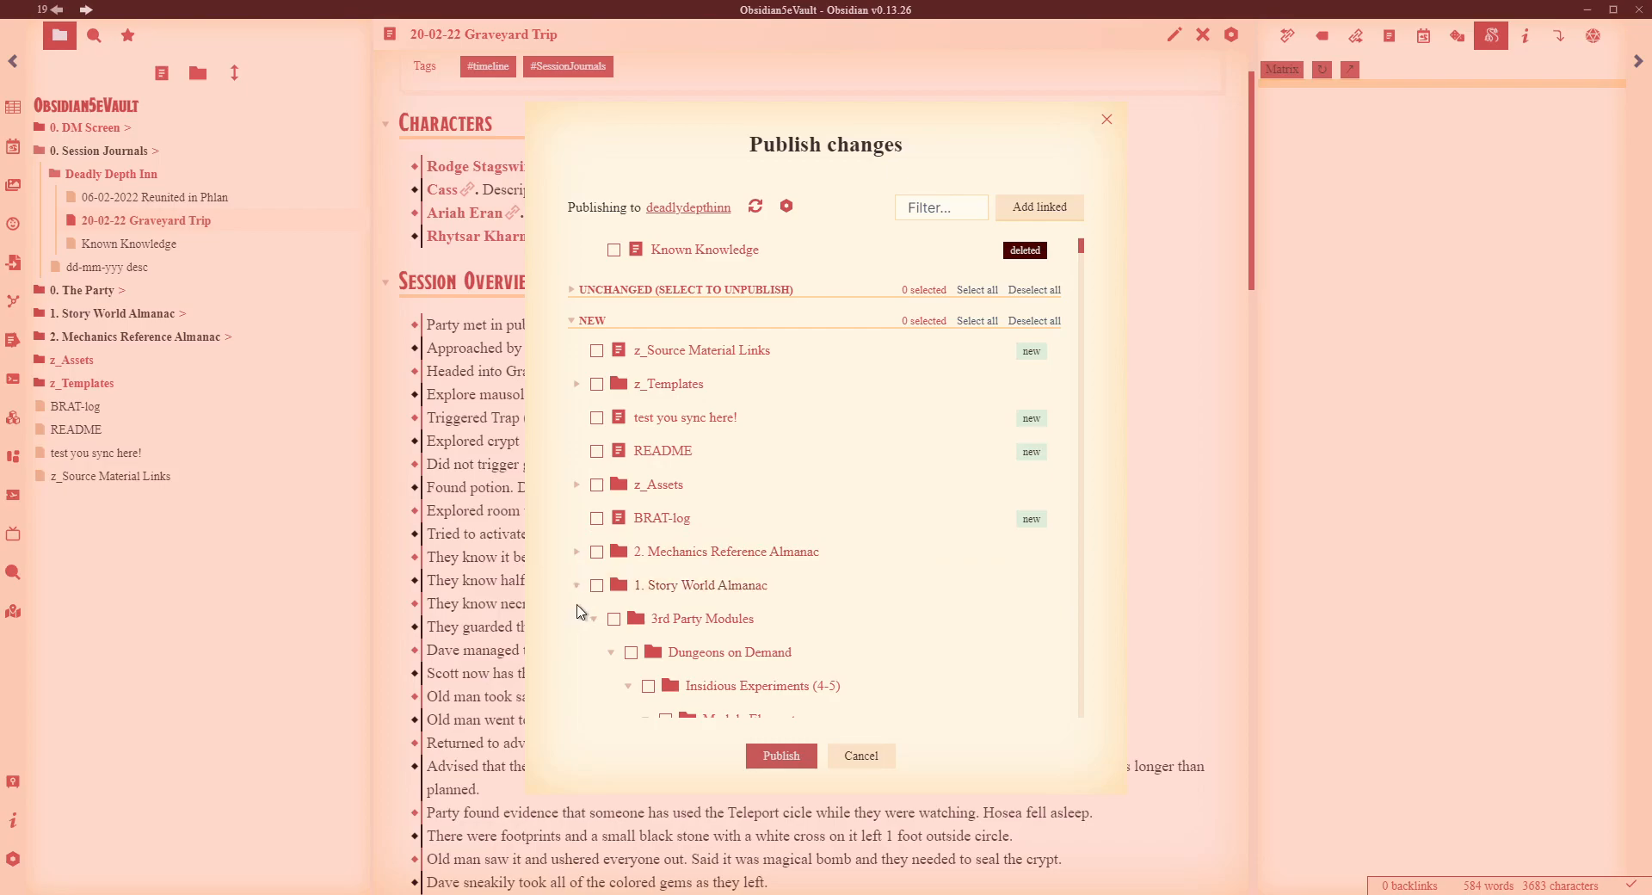
left_click(577, 589)
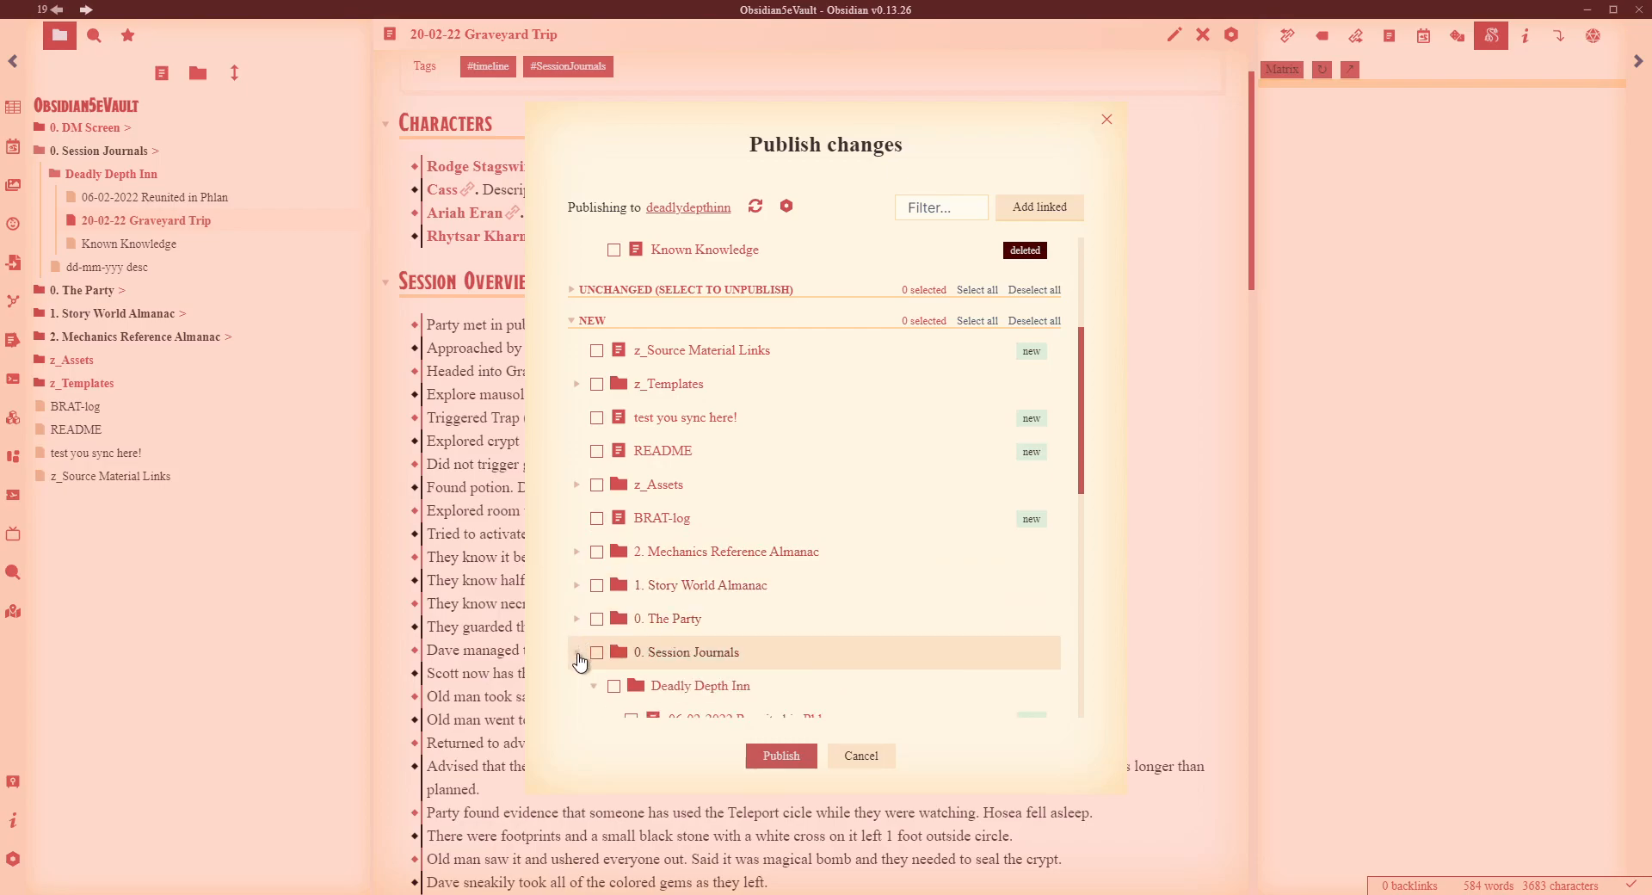
Select the new 20-02-22 Graveyard Trip note in the Deadly Depth Inn folder for publishing and add its linked files.
scroll(619, 603, "down", 2)
left_click(631, 582)
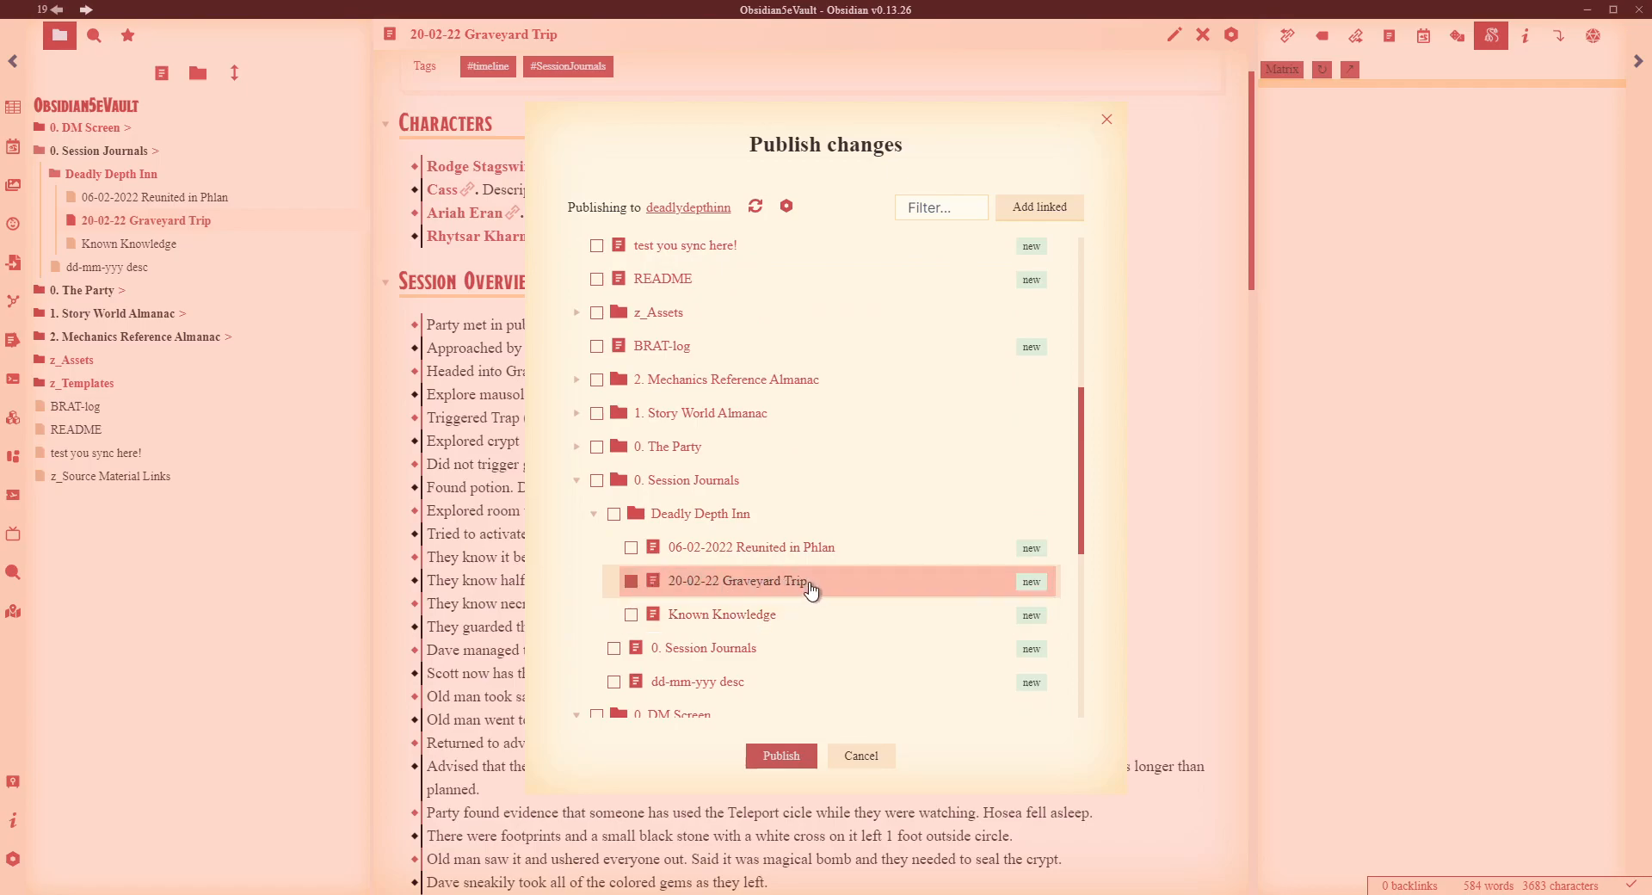
scroll(885, 527, "up", 5)
scroll(912, 423, "down", 6)
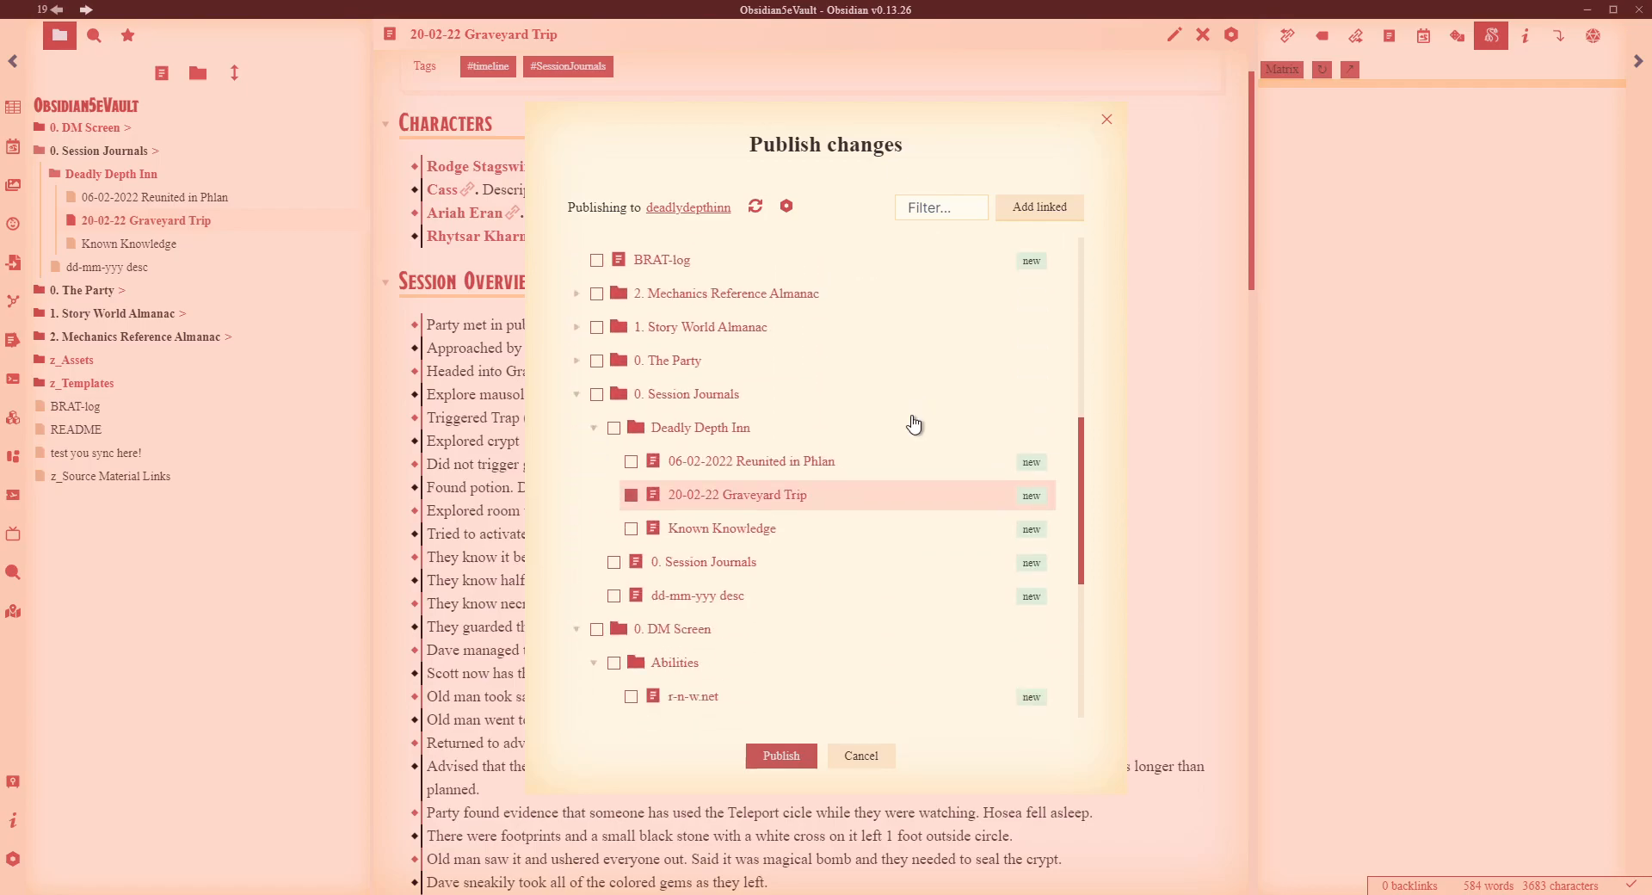
left_click(1057, 209)
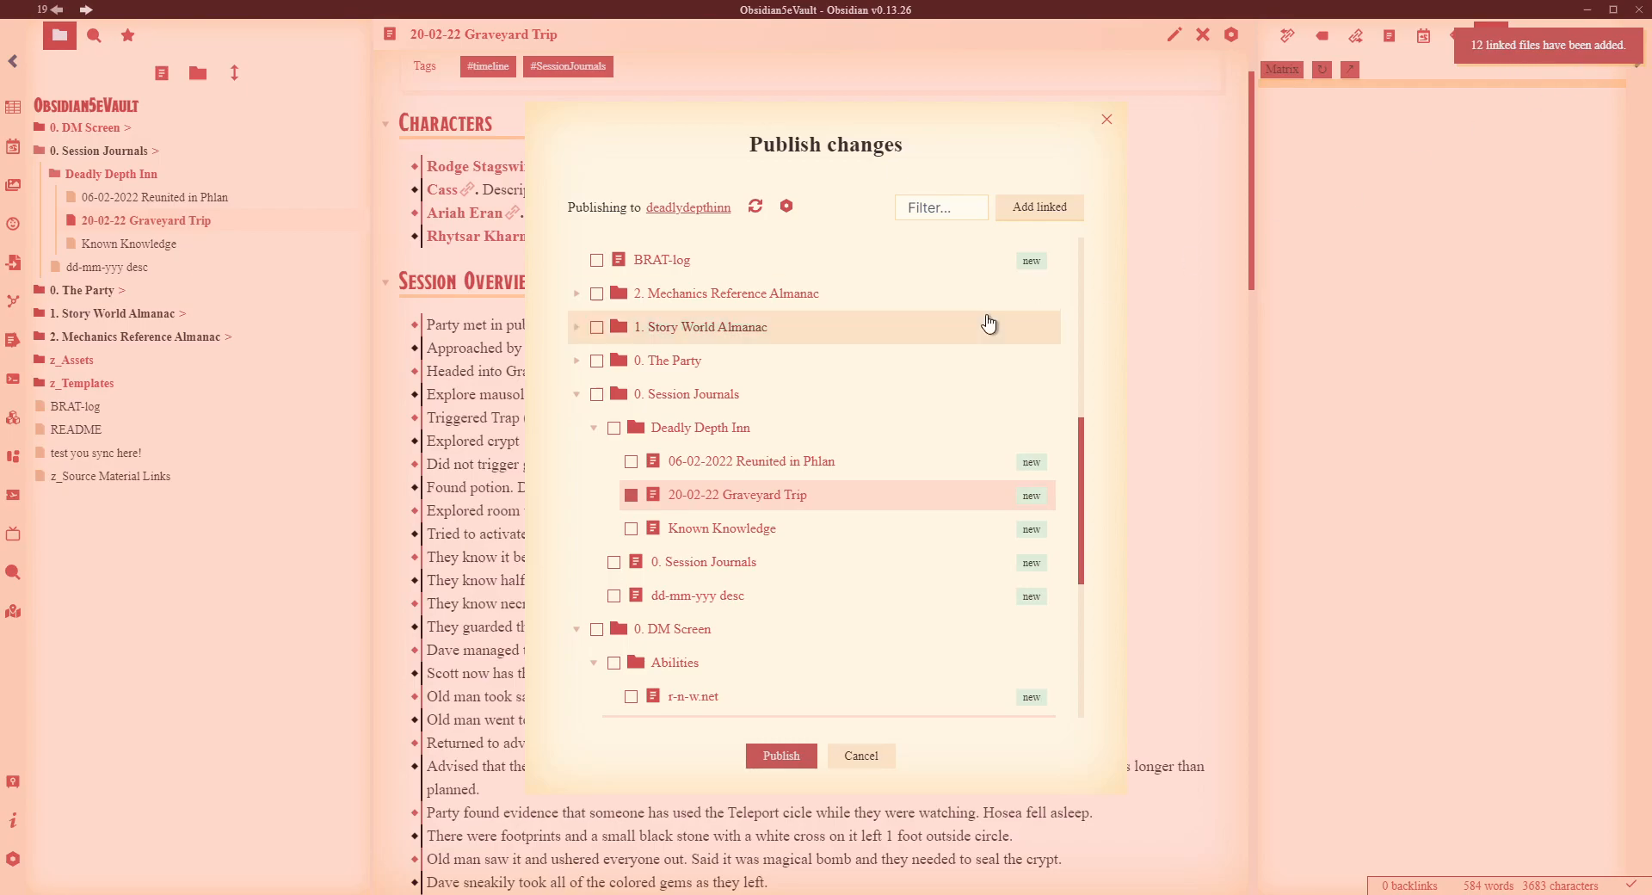
Add the linked files once more, review the selected notes from 0. DM Screen to Session Journals, and publish the selection.
scroll(921, 409, "up", 6)
scroll(929, 400, "down", 5)
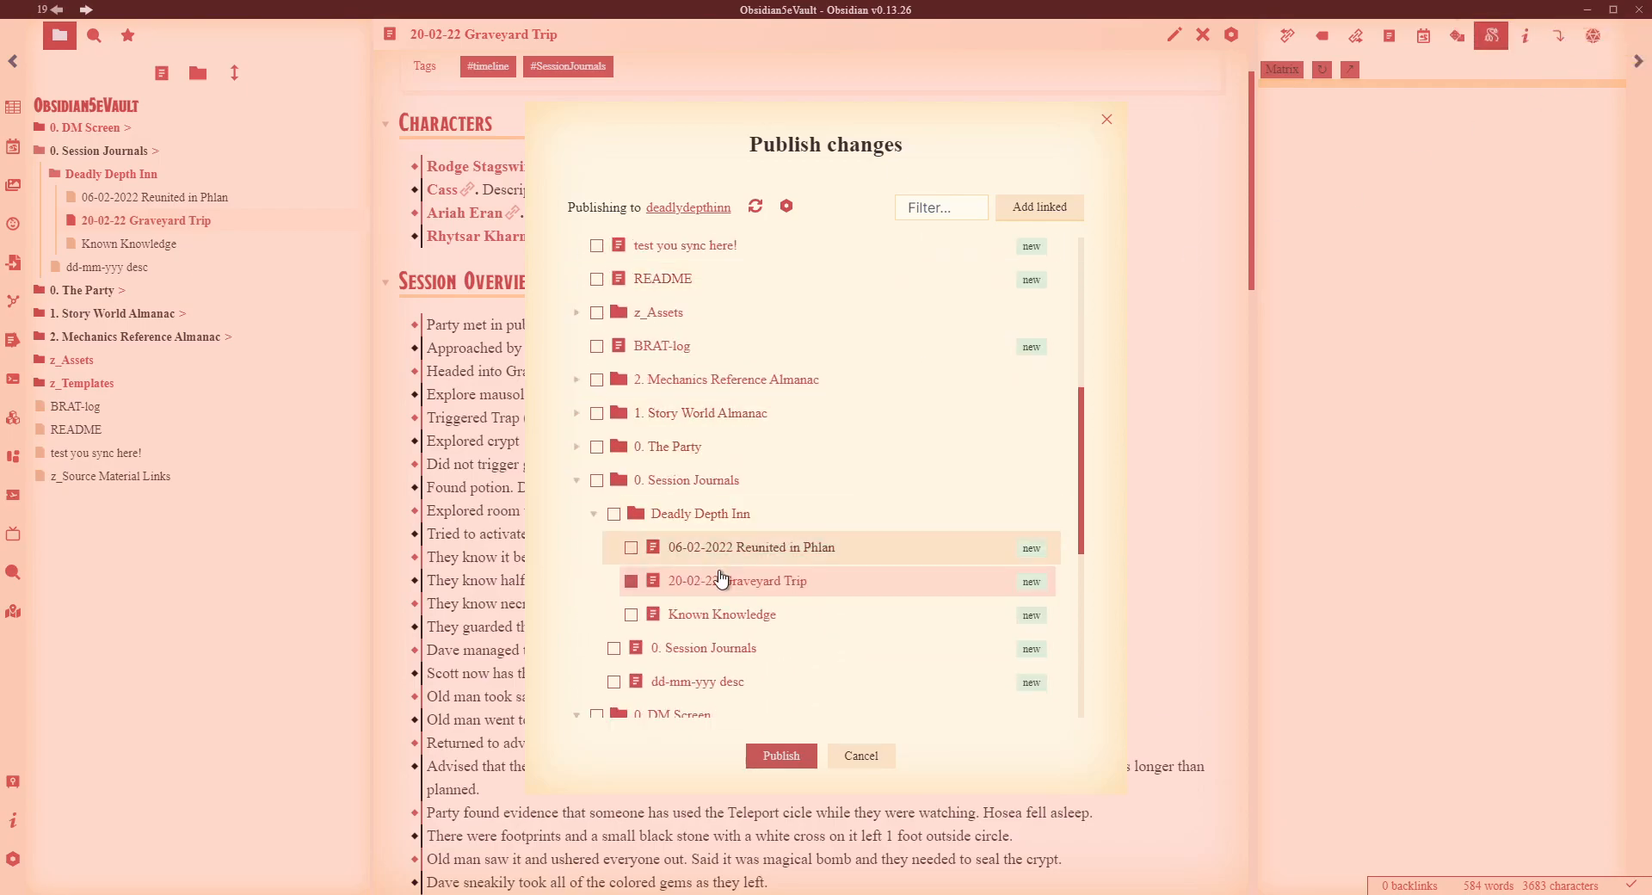
left_click(643, 574)
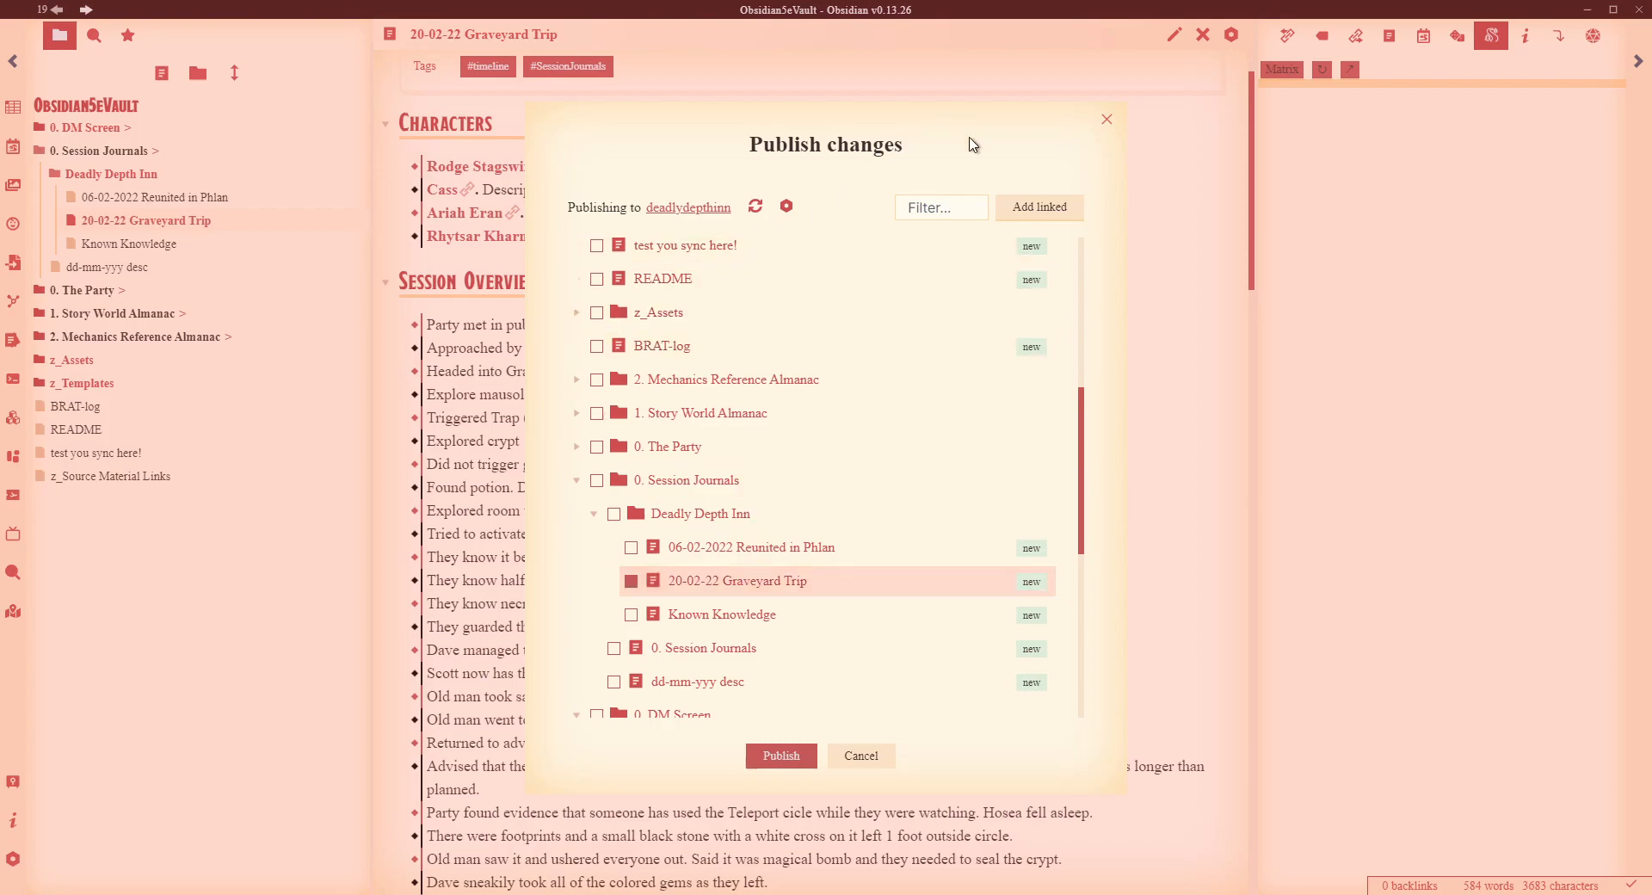
left_click(1020, 210)
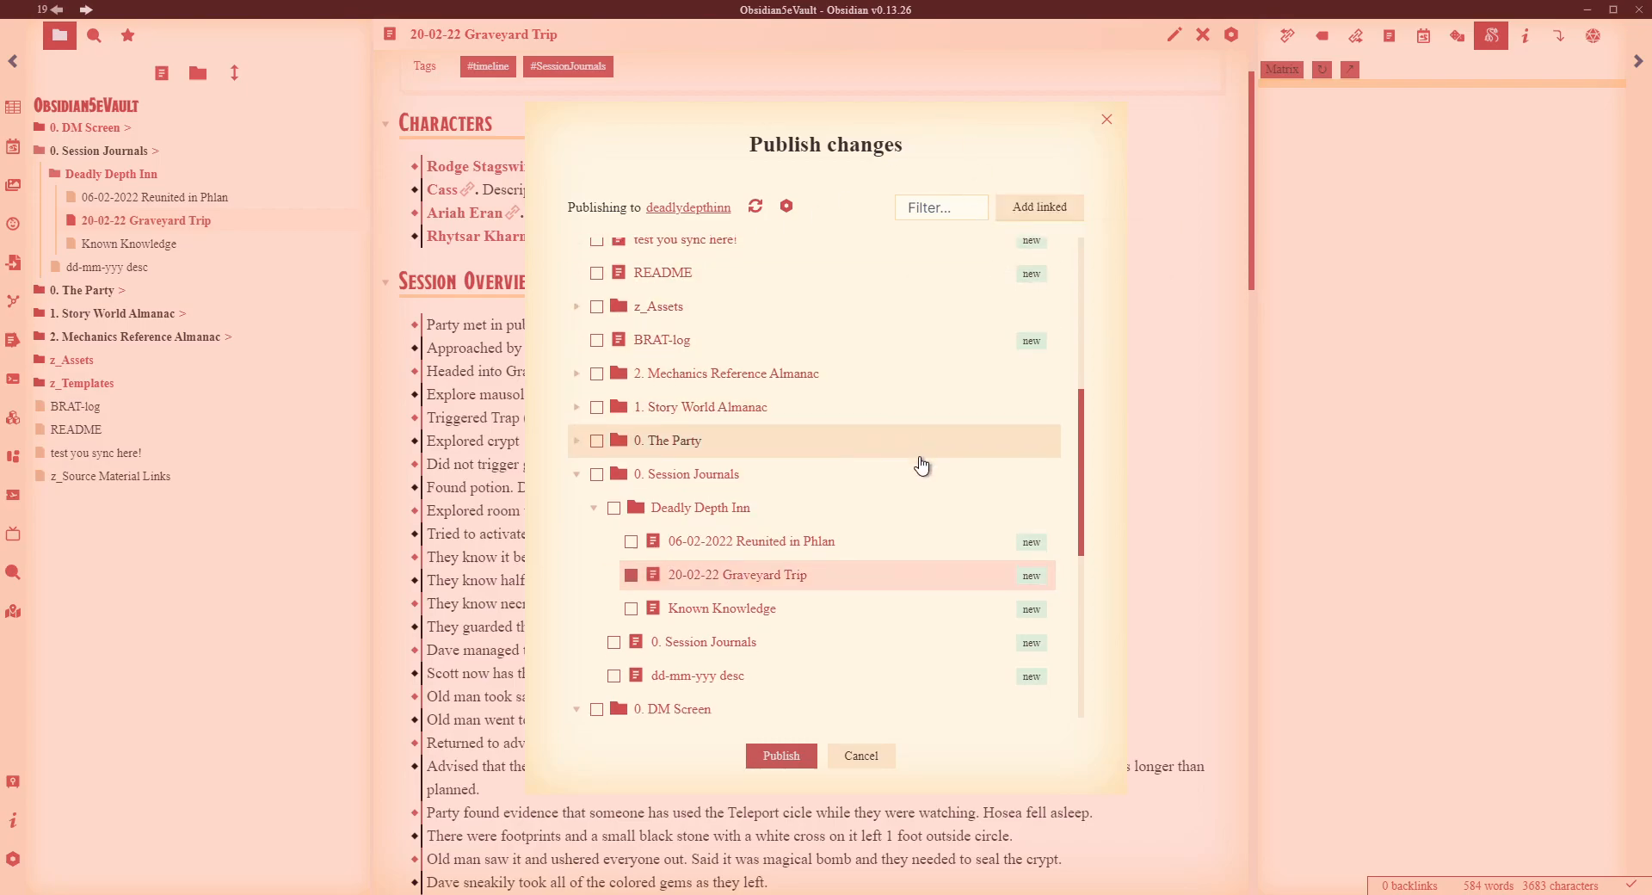
scroll(925, 464, "down", 5)
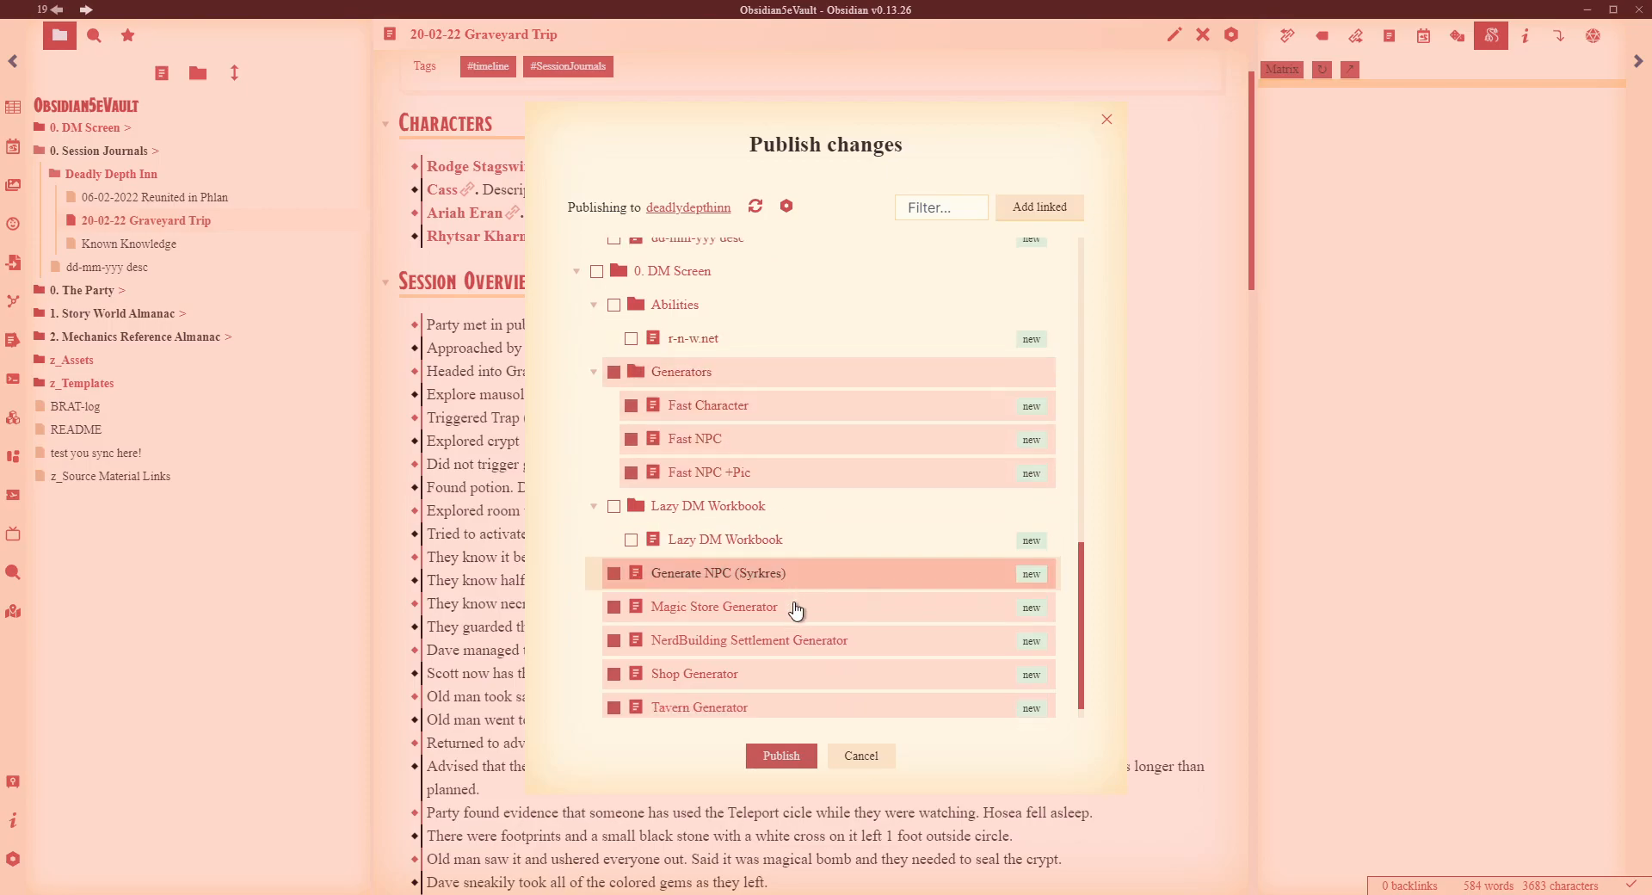
scroll(805, 671, "down", 1)
scroll(749, 506, "up", 8)
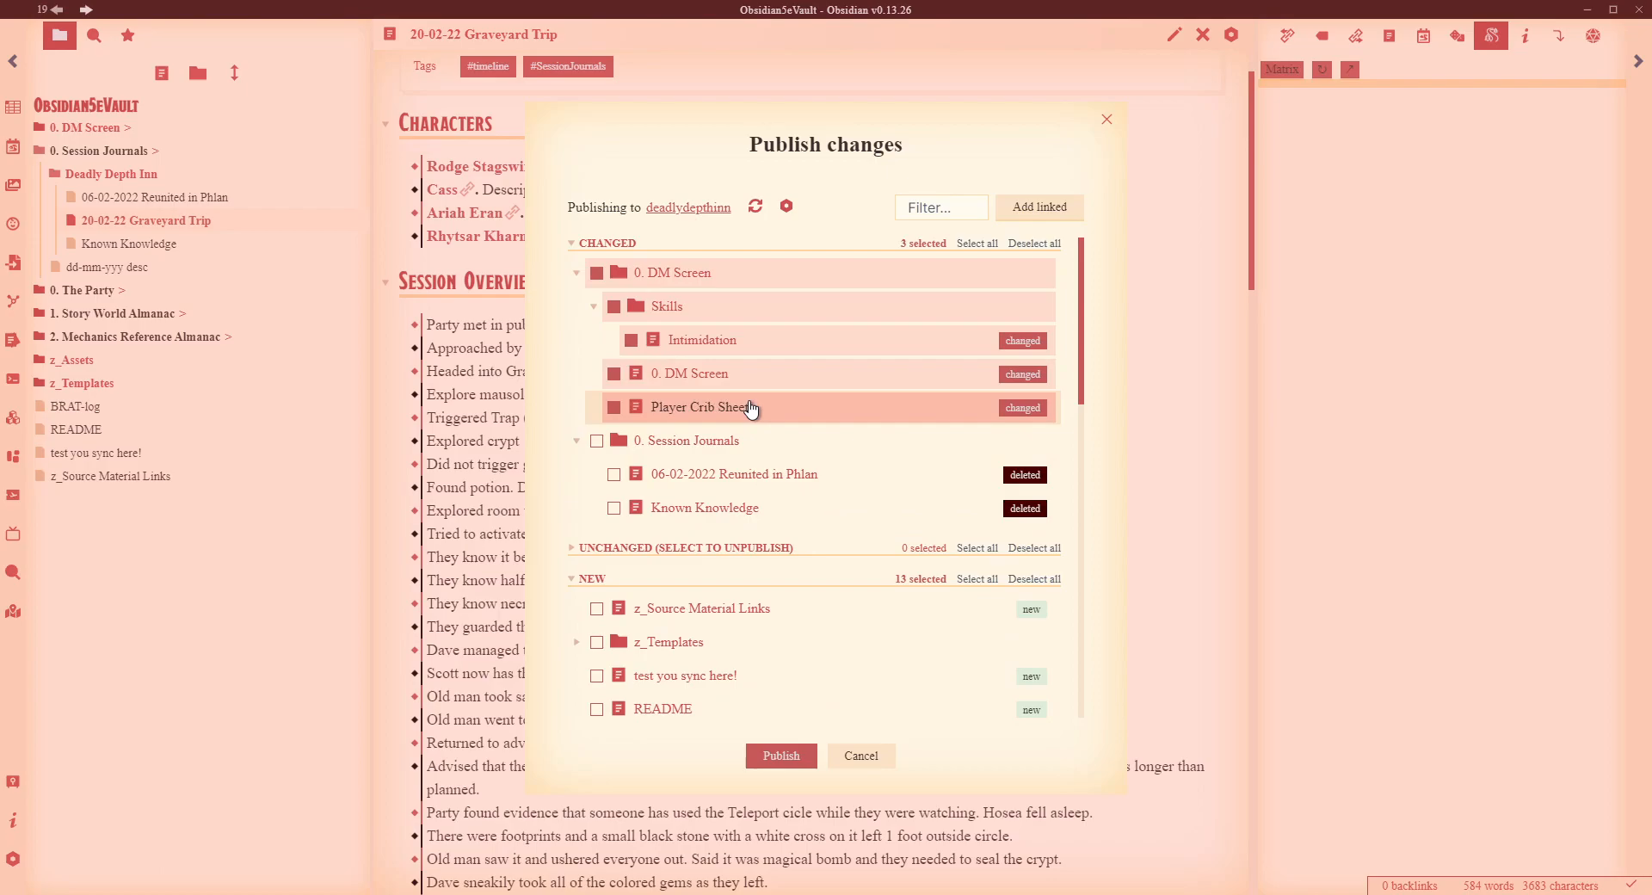
scroll(783, 347, "down", 7)
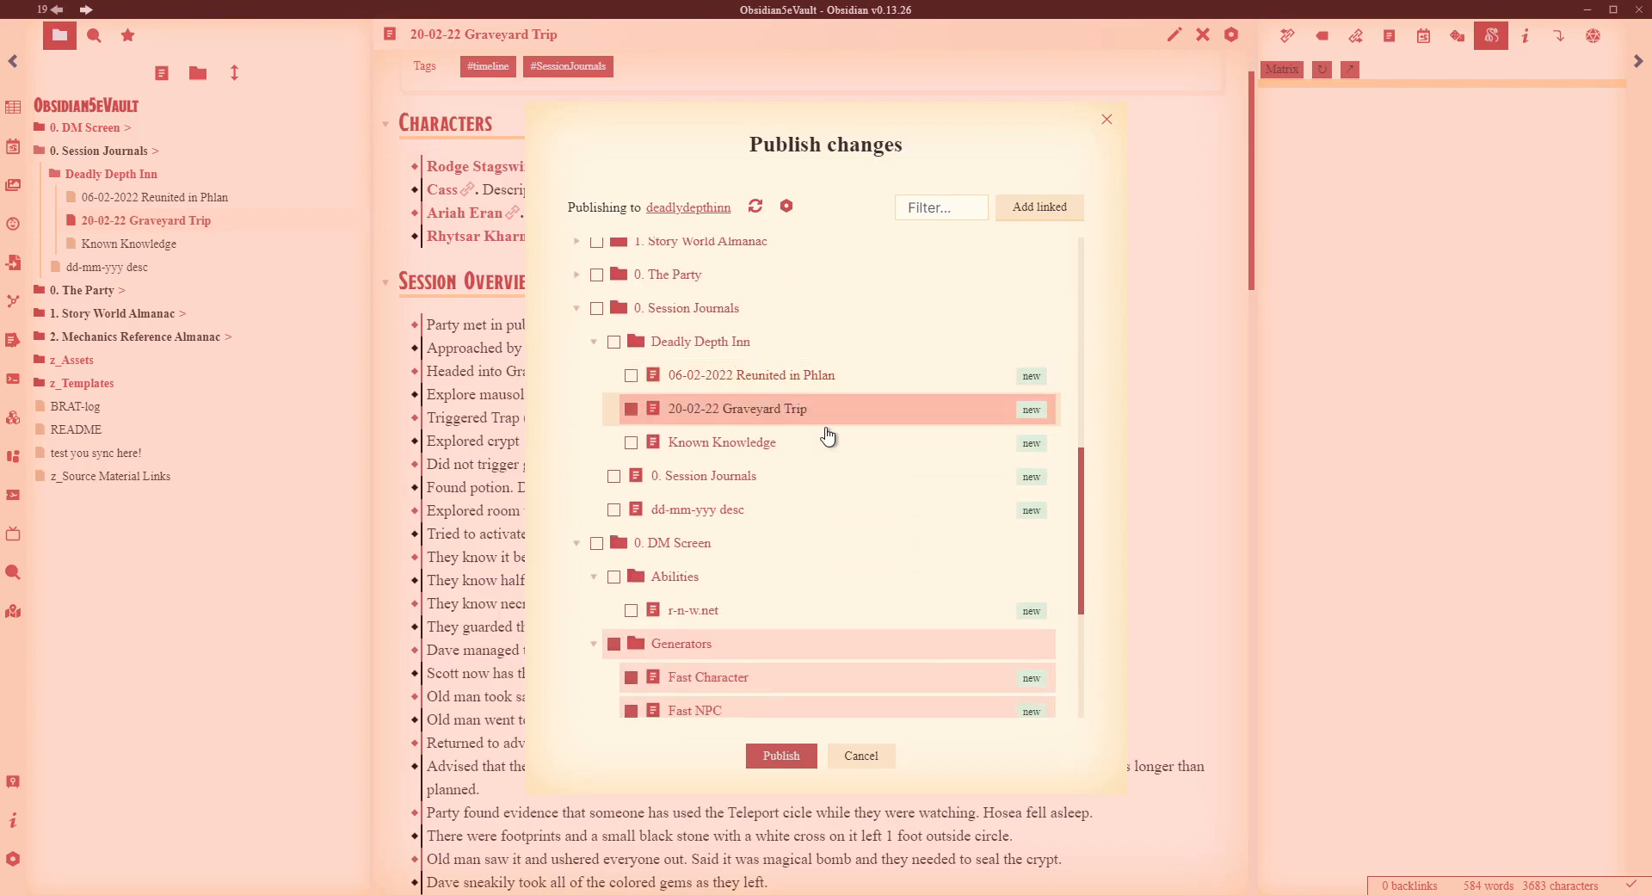
left_click(777, 756)
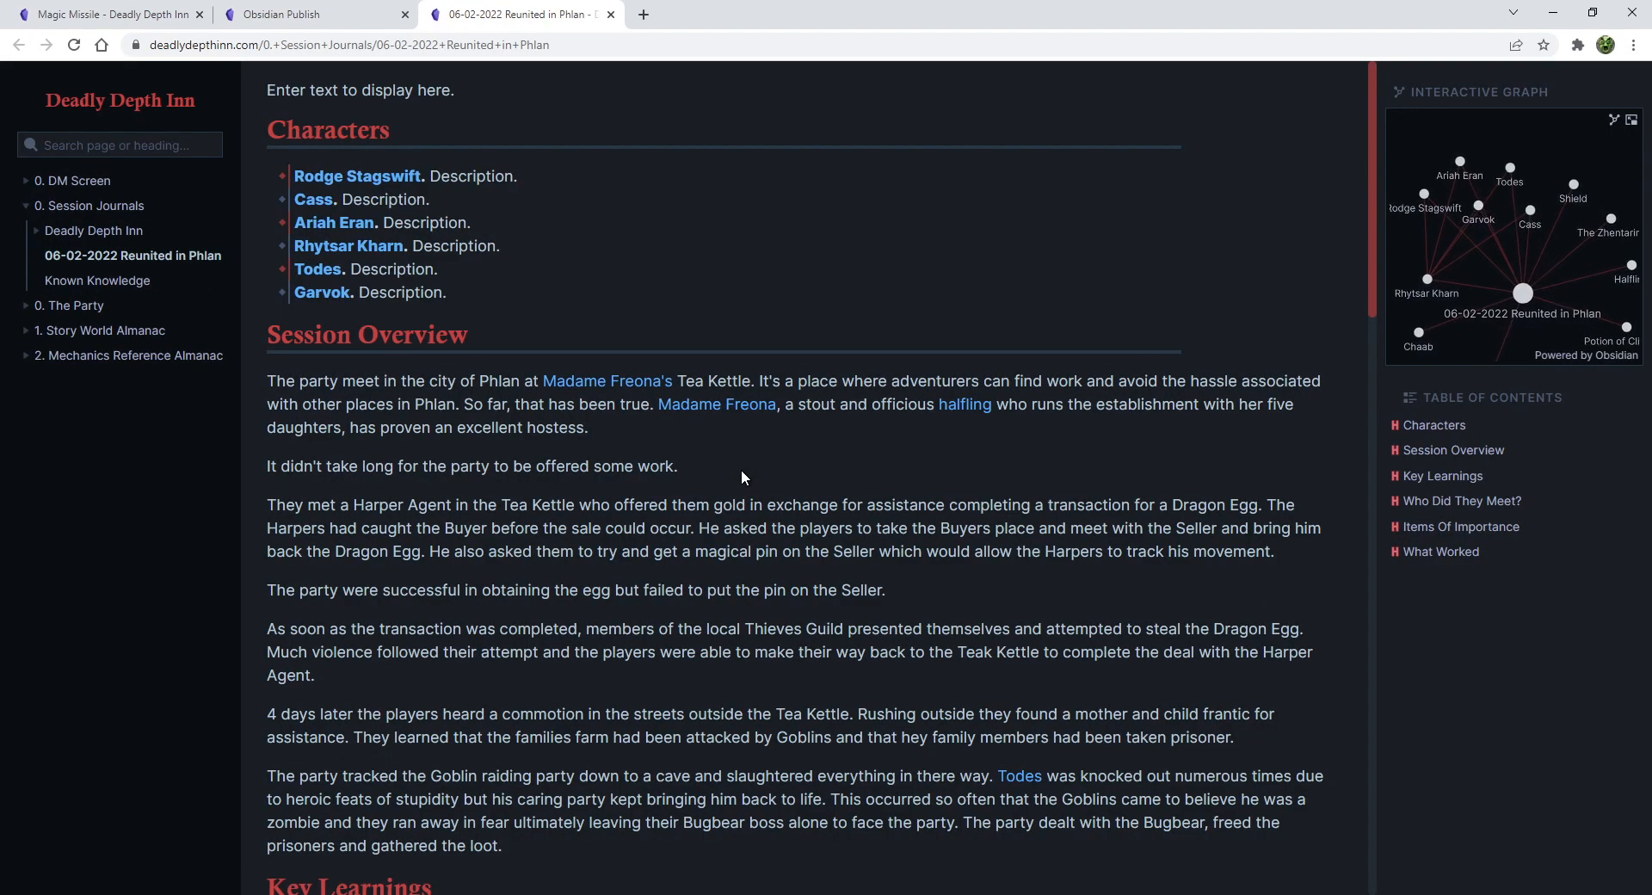
Switch to the published Deadly Depth Inn site in Chrome, open 20-02-22 Graveyard Trip and examine its session overview and NPC cards.
left_click(105, 230)
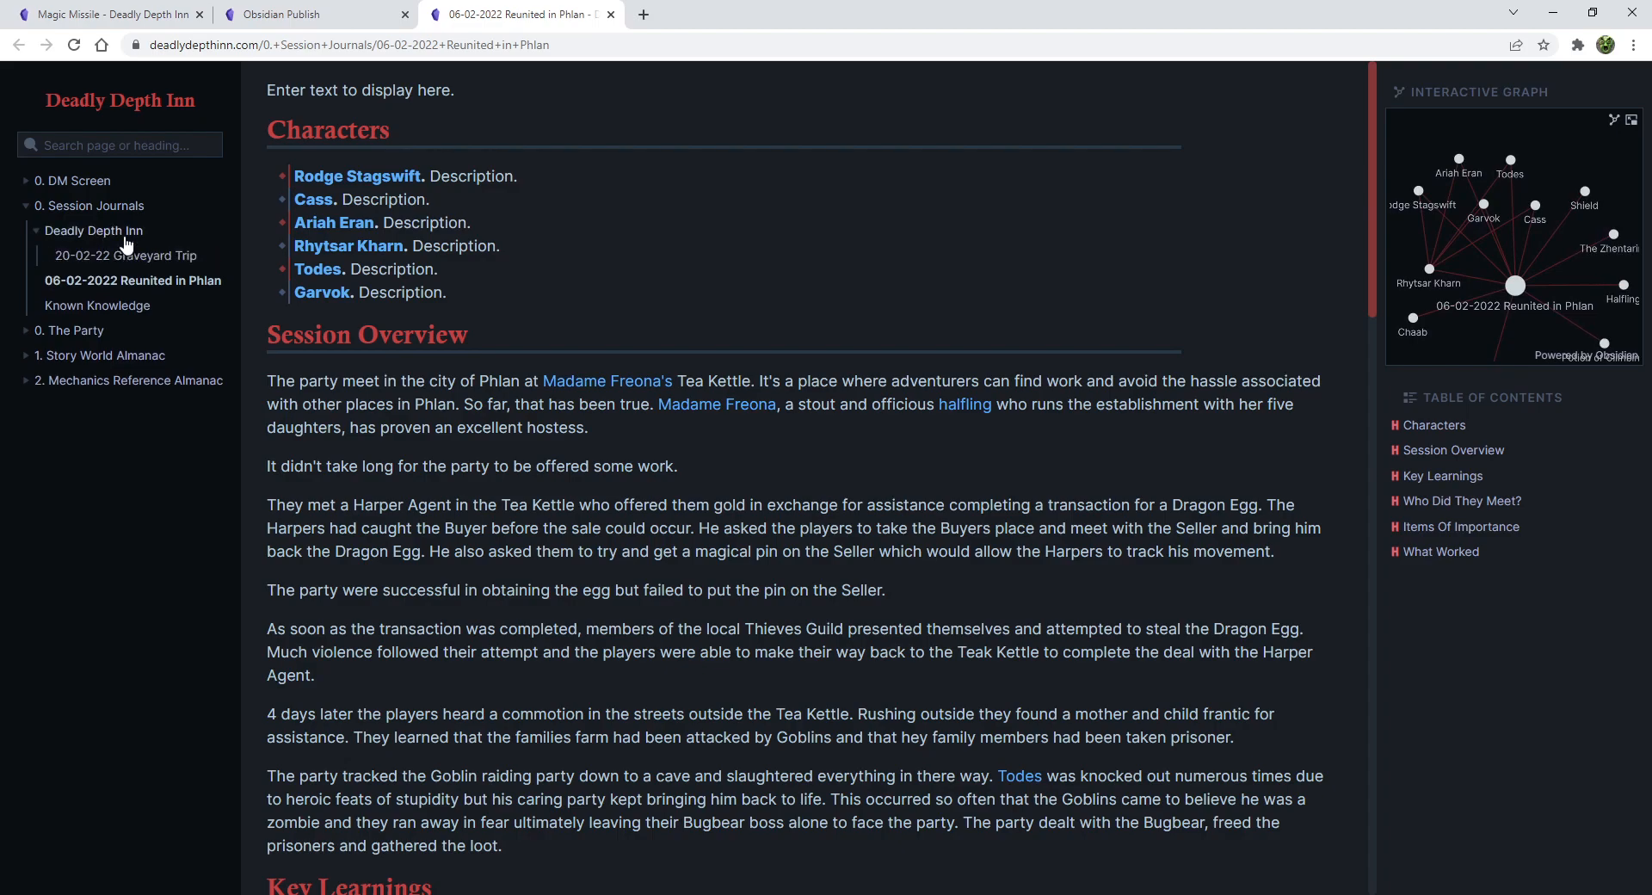
left_click(127, 259)
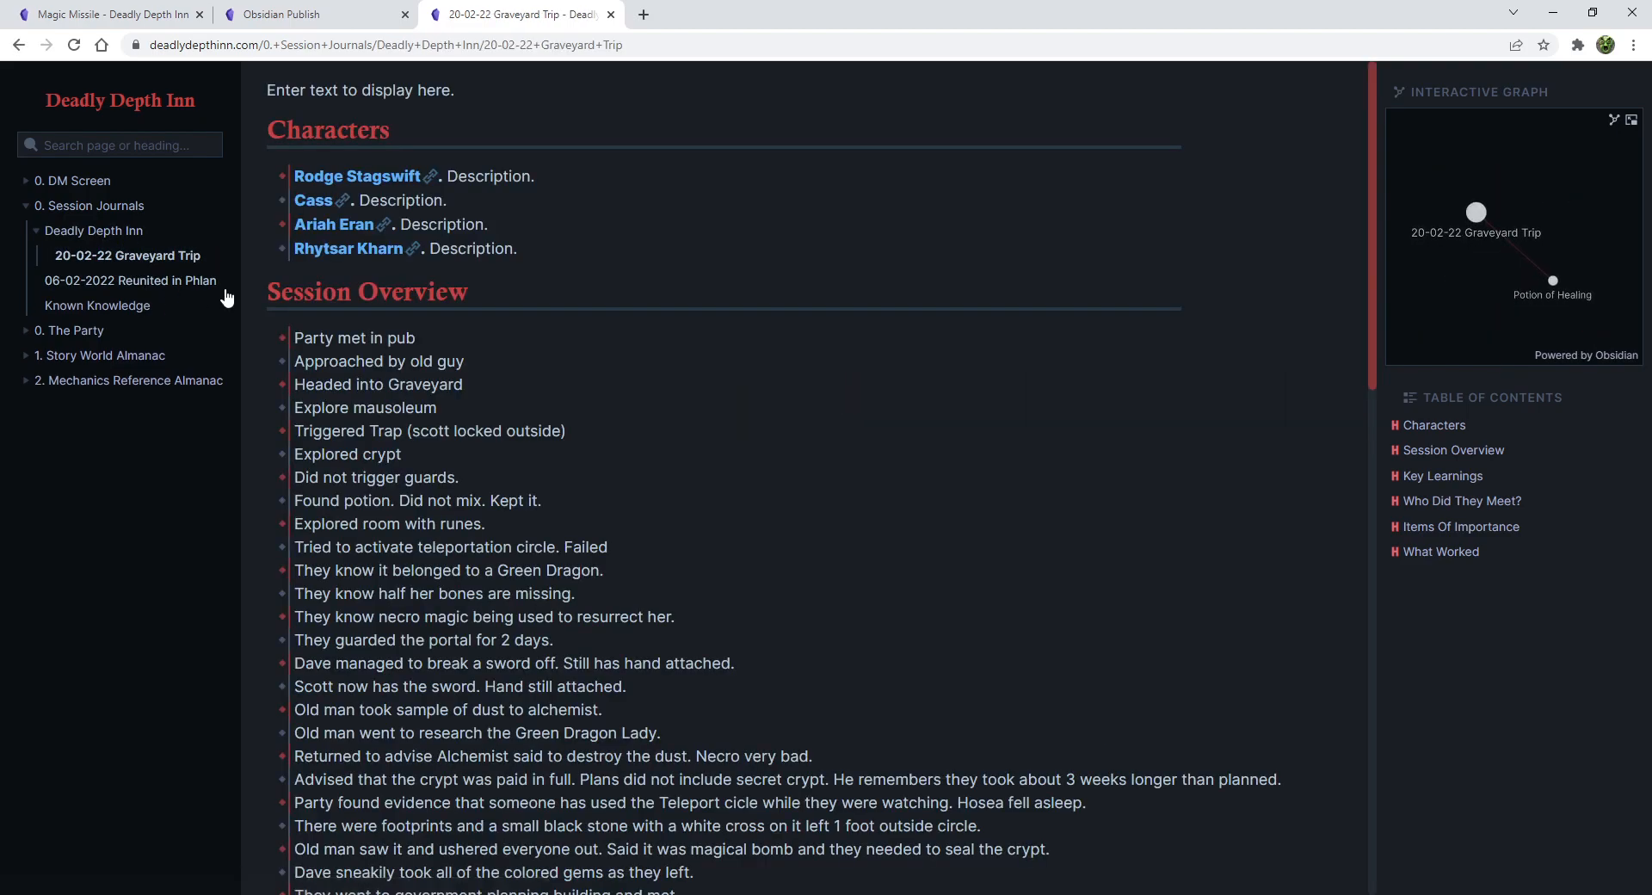
scroll(866, 479, "down", 5)
scroll(865, 479, "down", 15)
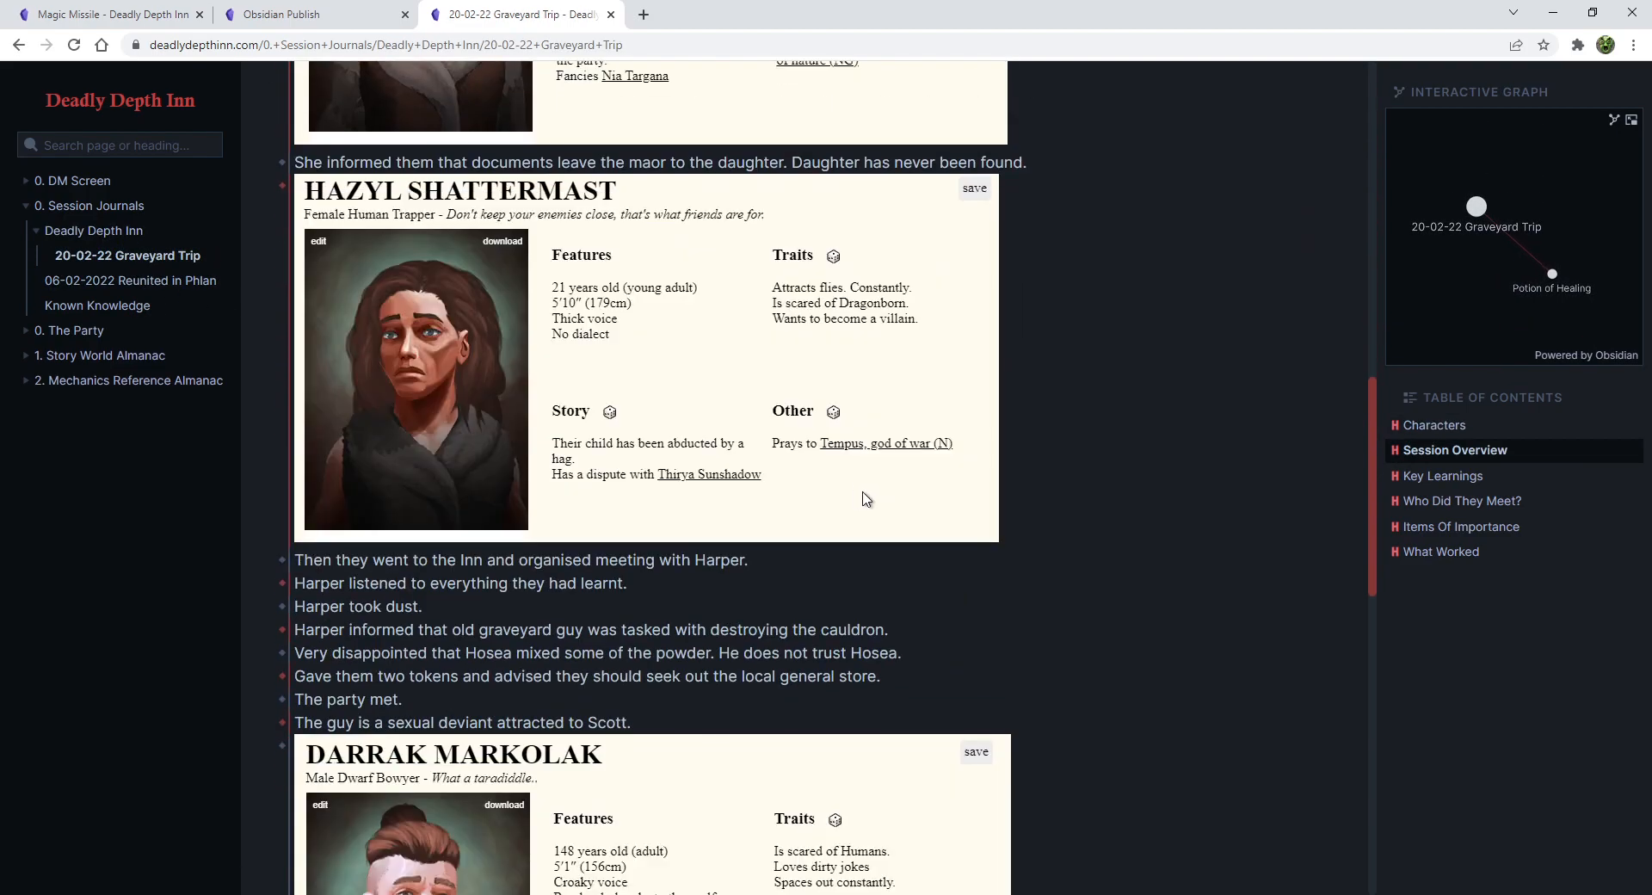
scroll(1064, 463, "up", 20)
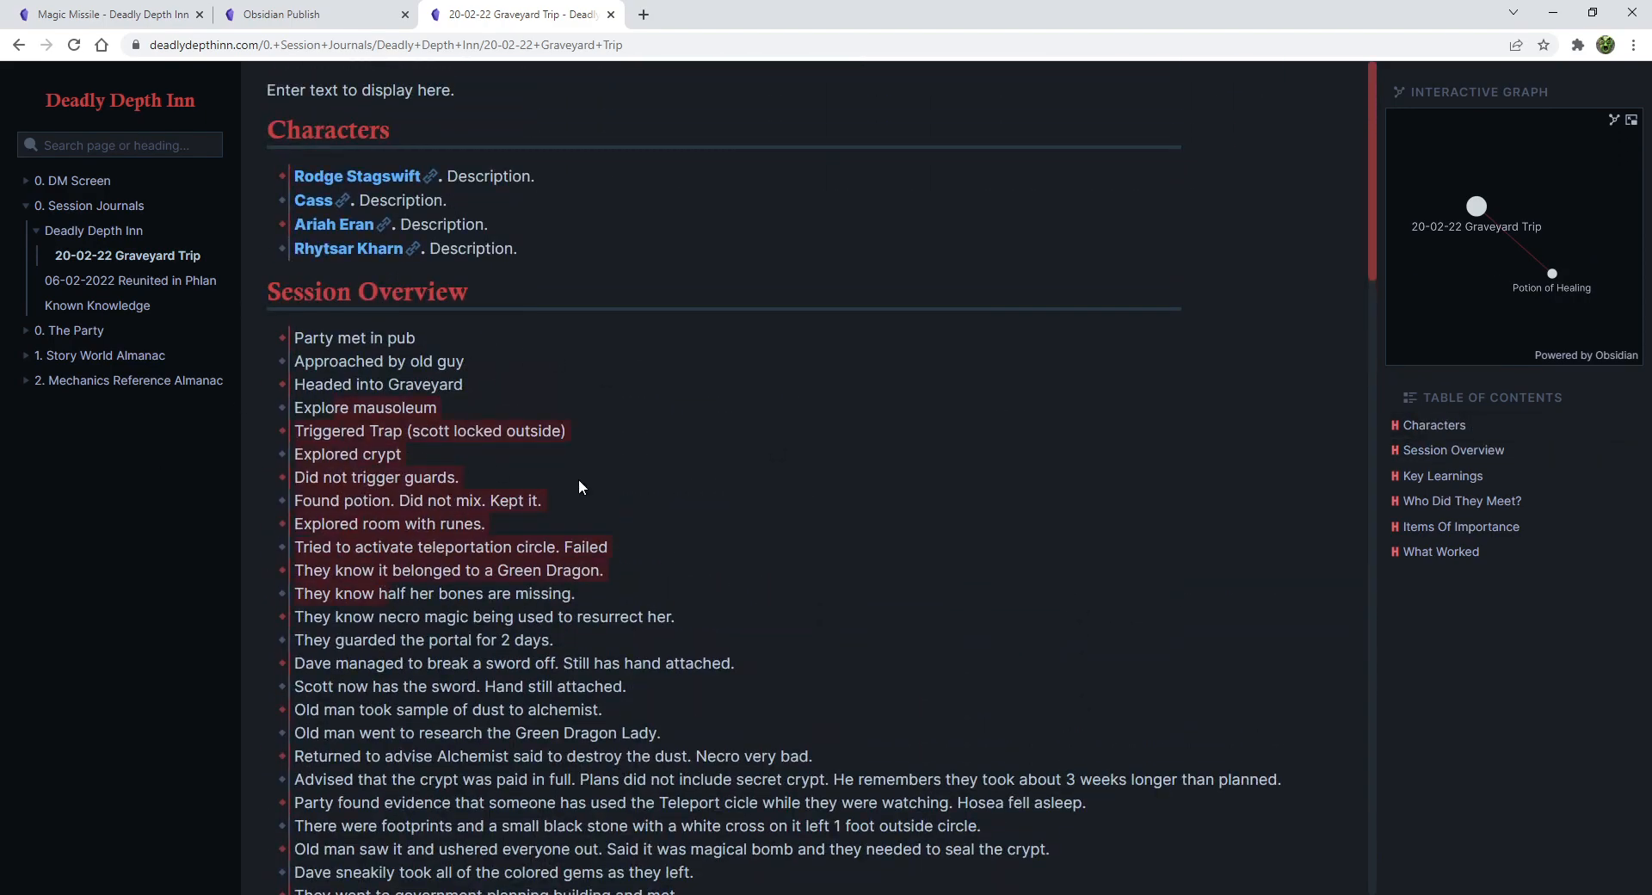
Test the Rhytsar Kharn and Potions of Healing links on the published Graveyard Trip page.
left_click(343, 248)
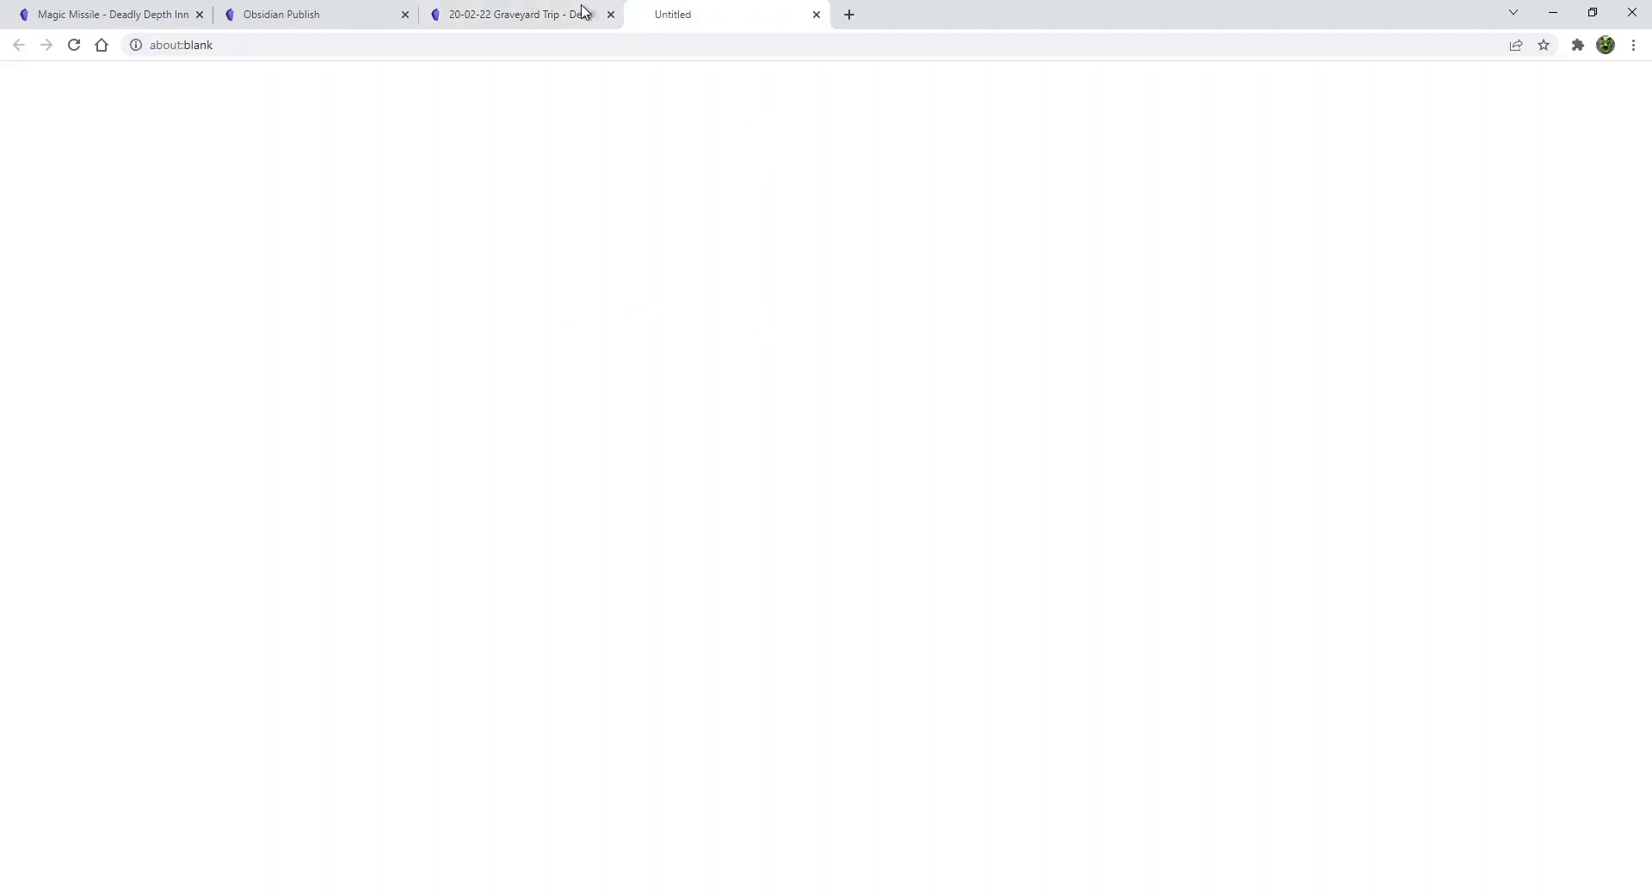
left_click(499, 16)
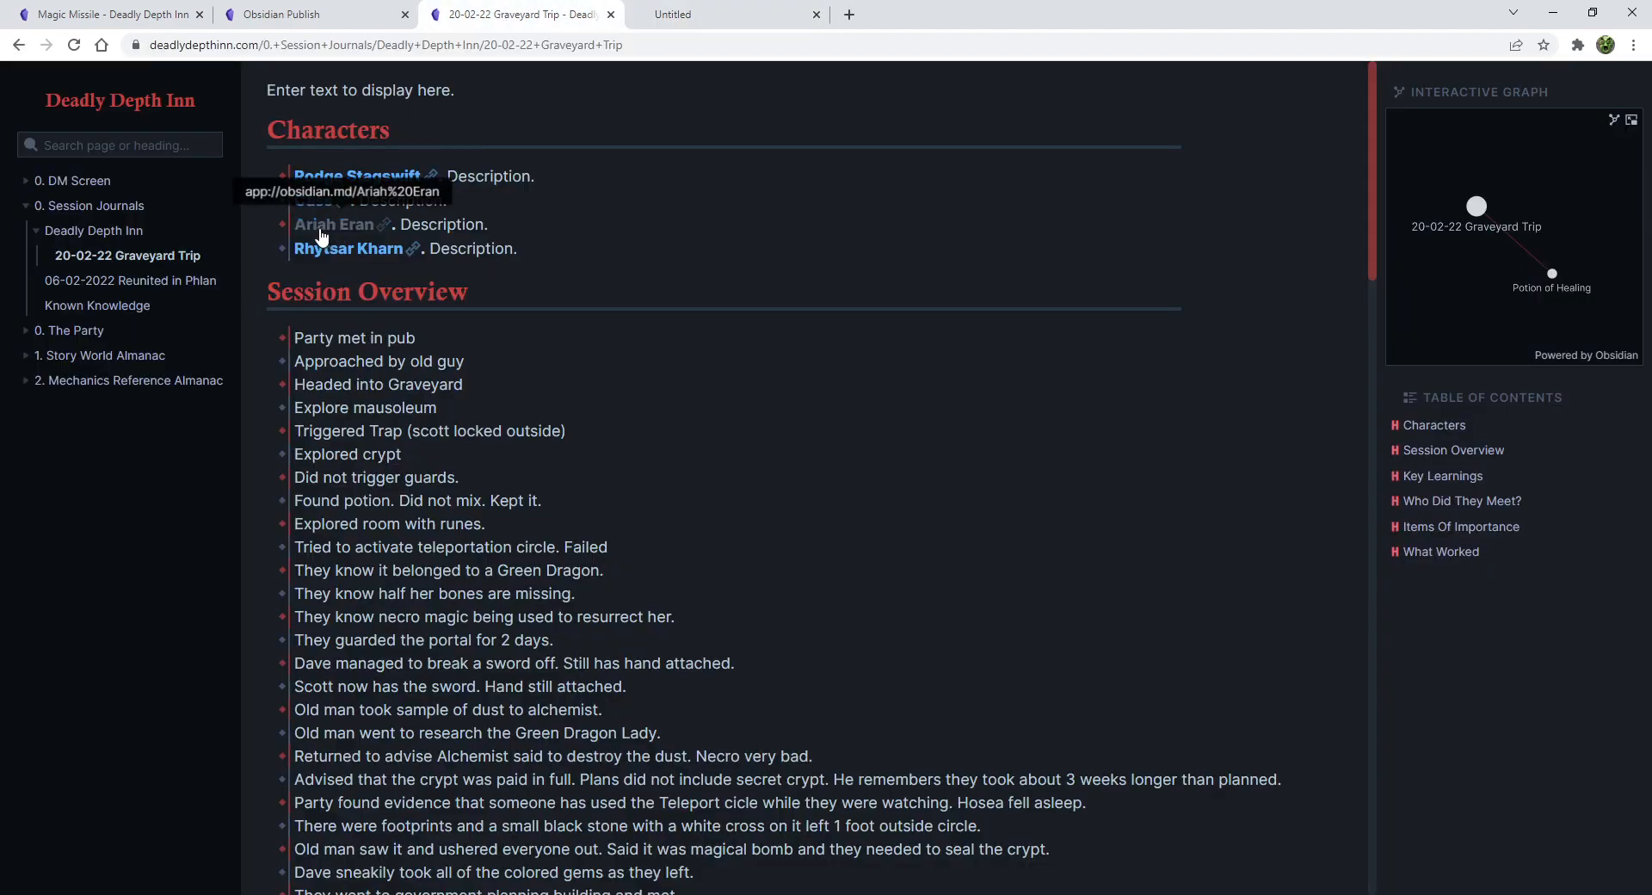
scroll(811, 446, "down", 10)
scroll(822, 461, "down", 10)
scroll(502, 553, "up", 4)
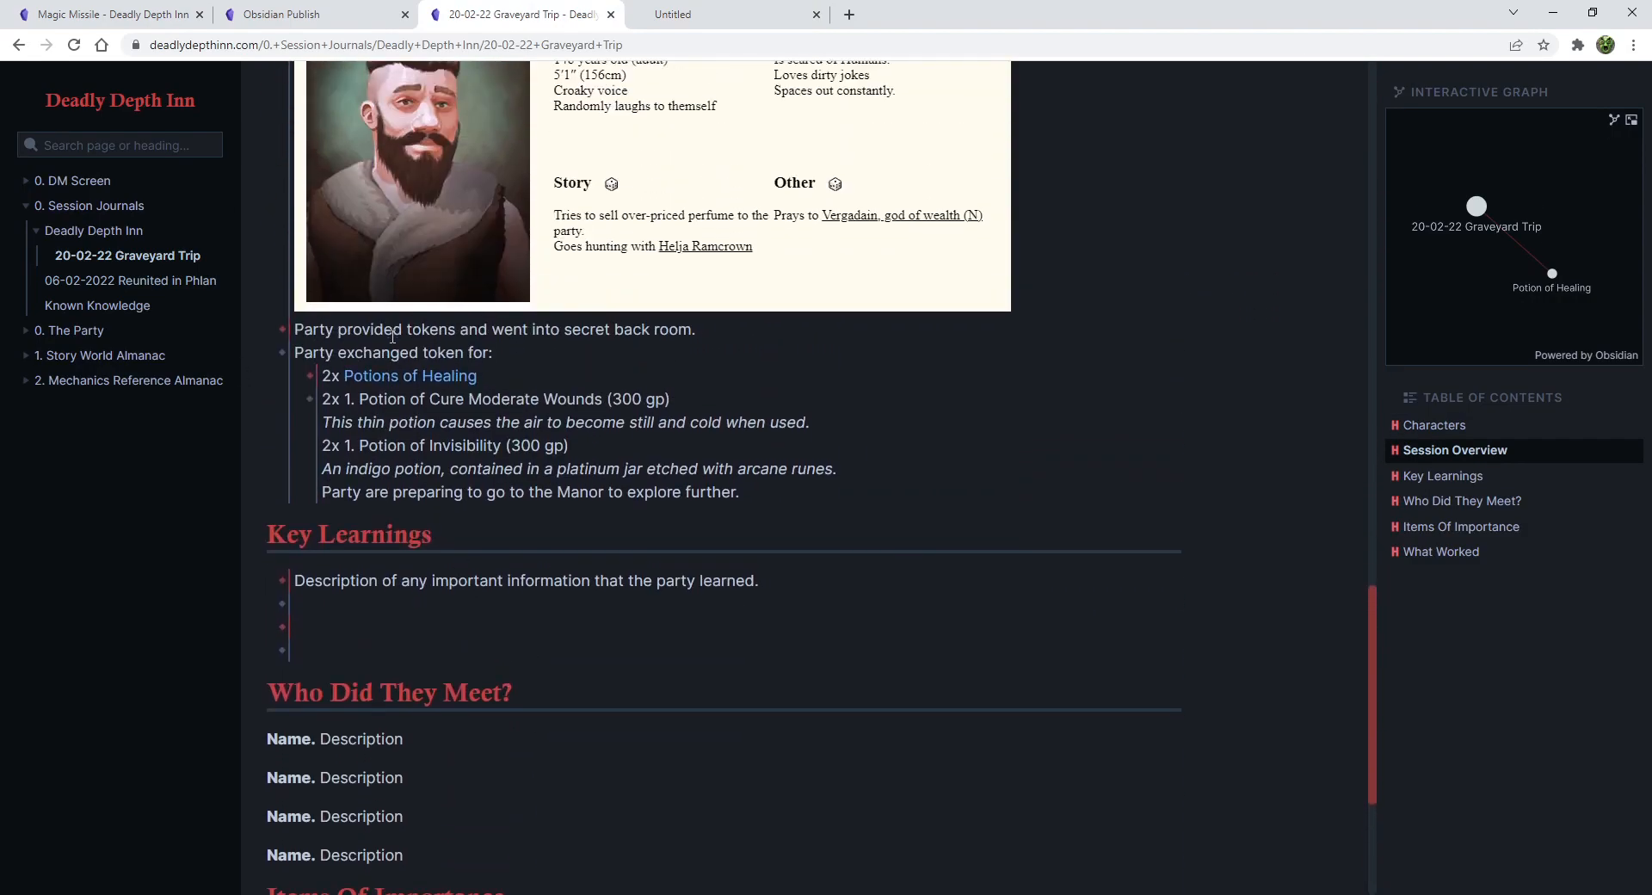
left_click(380, 375)
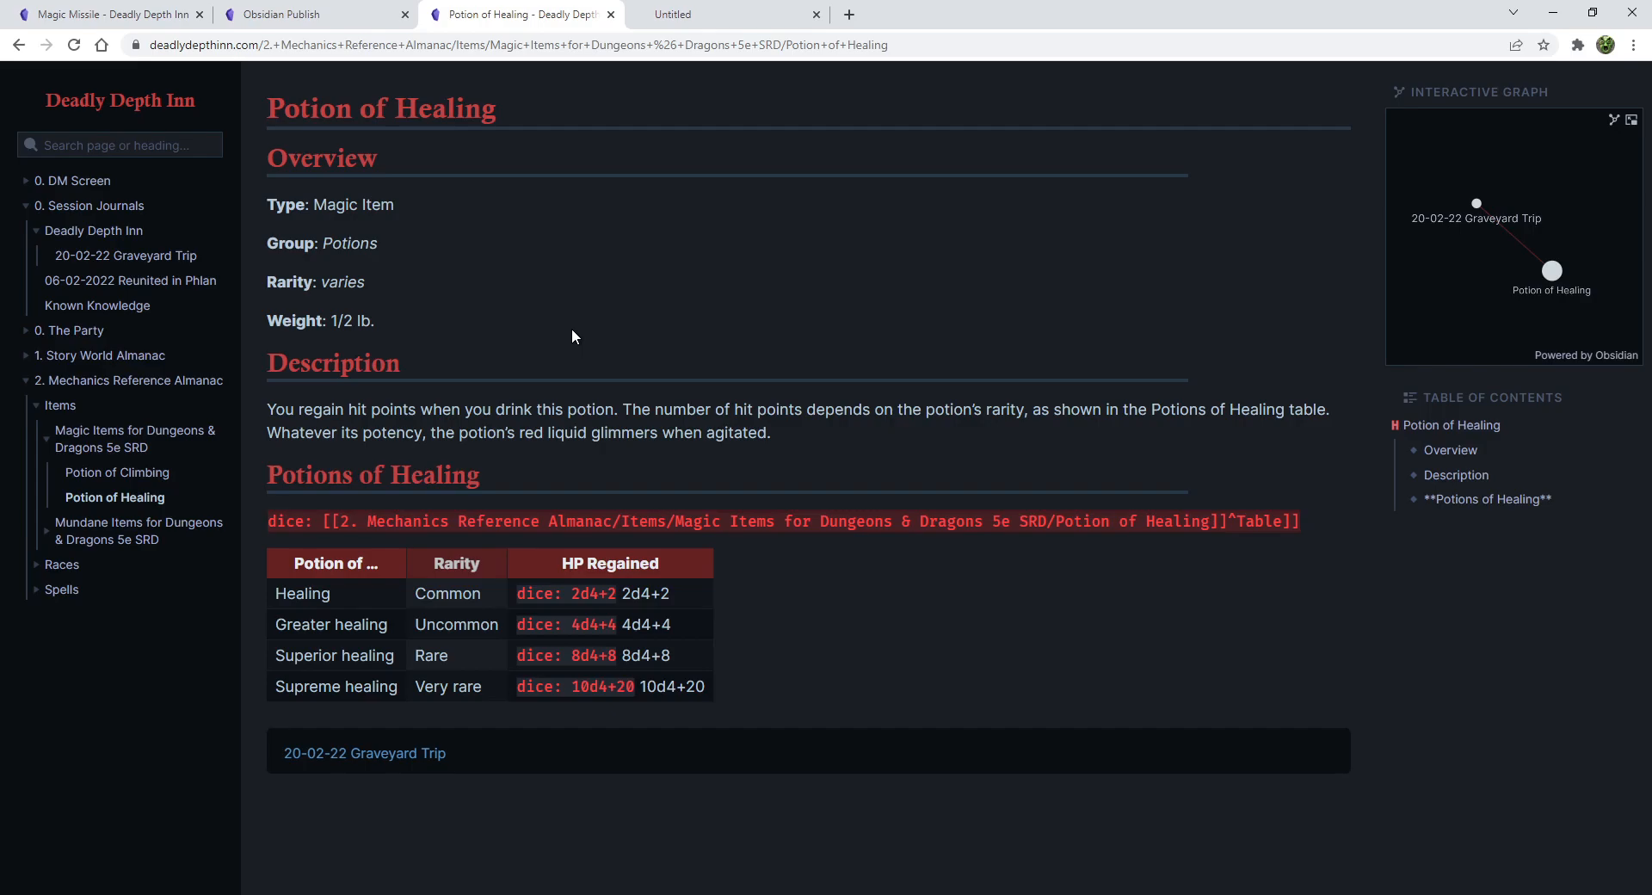
Open the published 06-02-2022 Reunited in Phlan page and read through its key learnings and NPC sections.
left_click(109, 257)
left_click(103, 282)
scroll(840, 418, "down", 15)
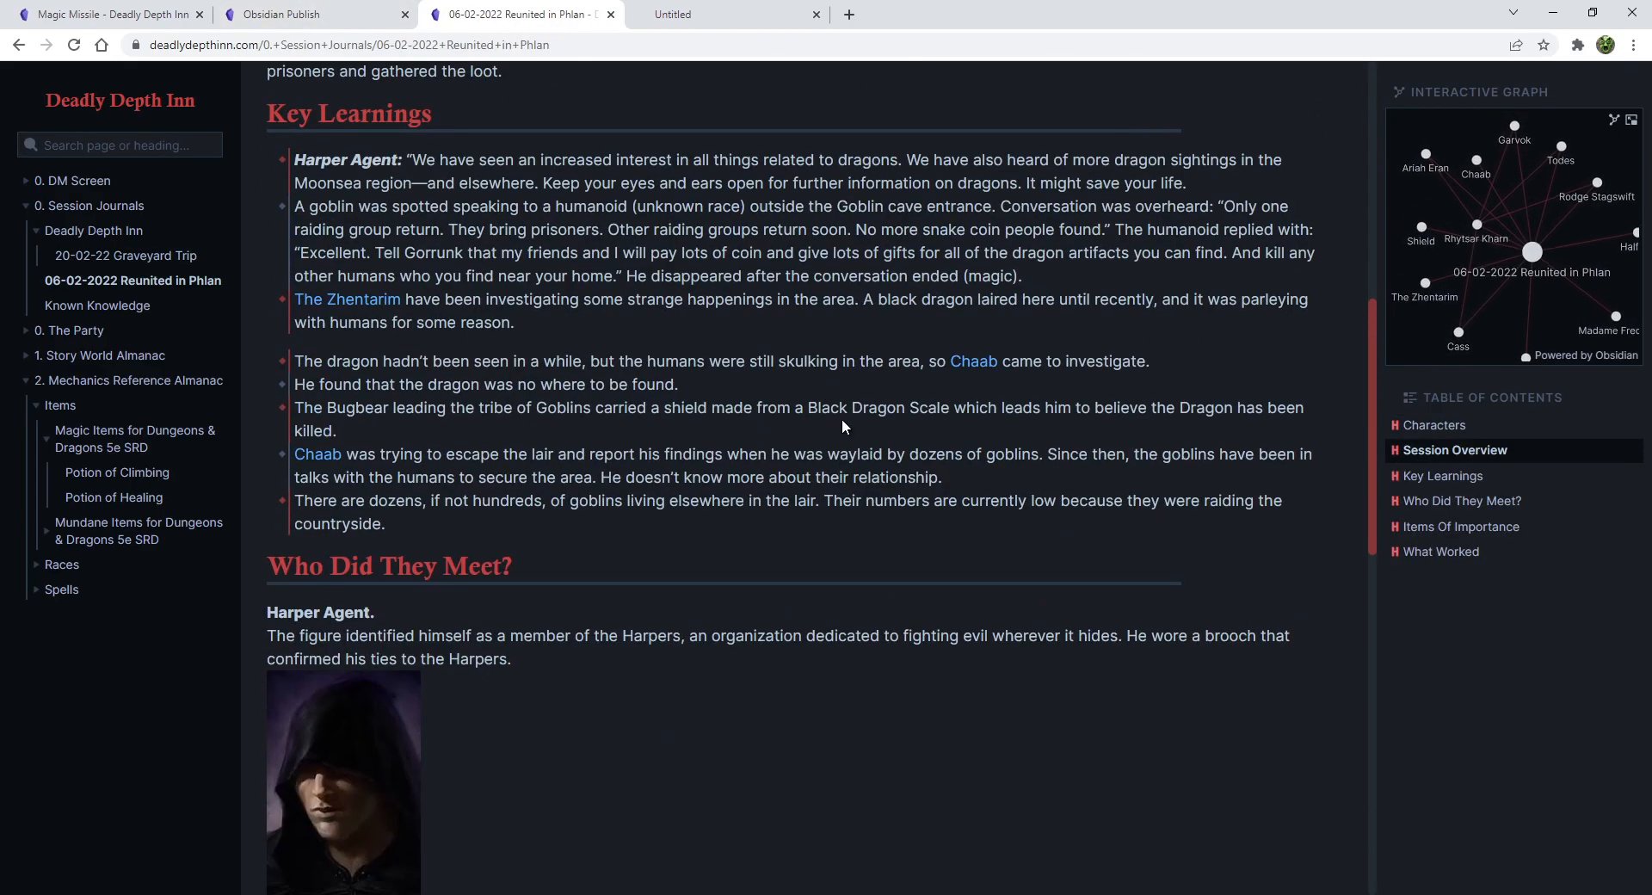
scroll(852, 473, "down", 5)
scroll(721, 671, "up", 1)
scroll(731, 667, "down", 1)
scroll(744, 664, "up", 20)
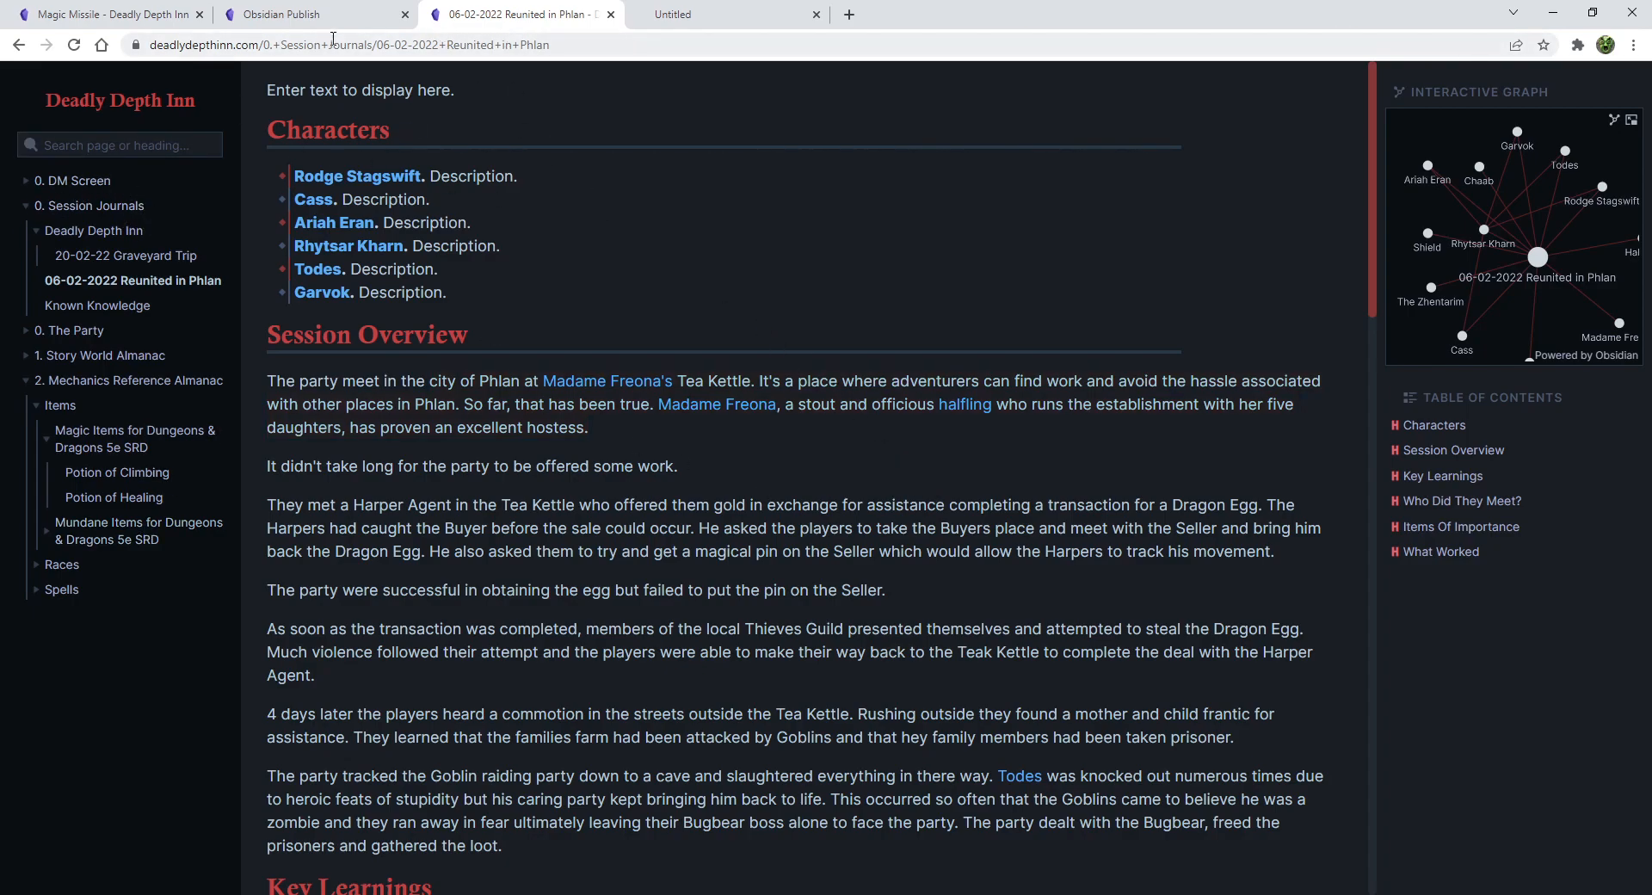
Highlight the site's domain in the address, and compare the 06-02-2022 Reunited in Phlan page with 20-02-22 Graveyard Trip.
left_click_drag(259, 46, 67, 37)
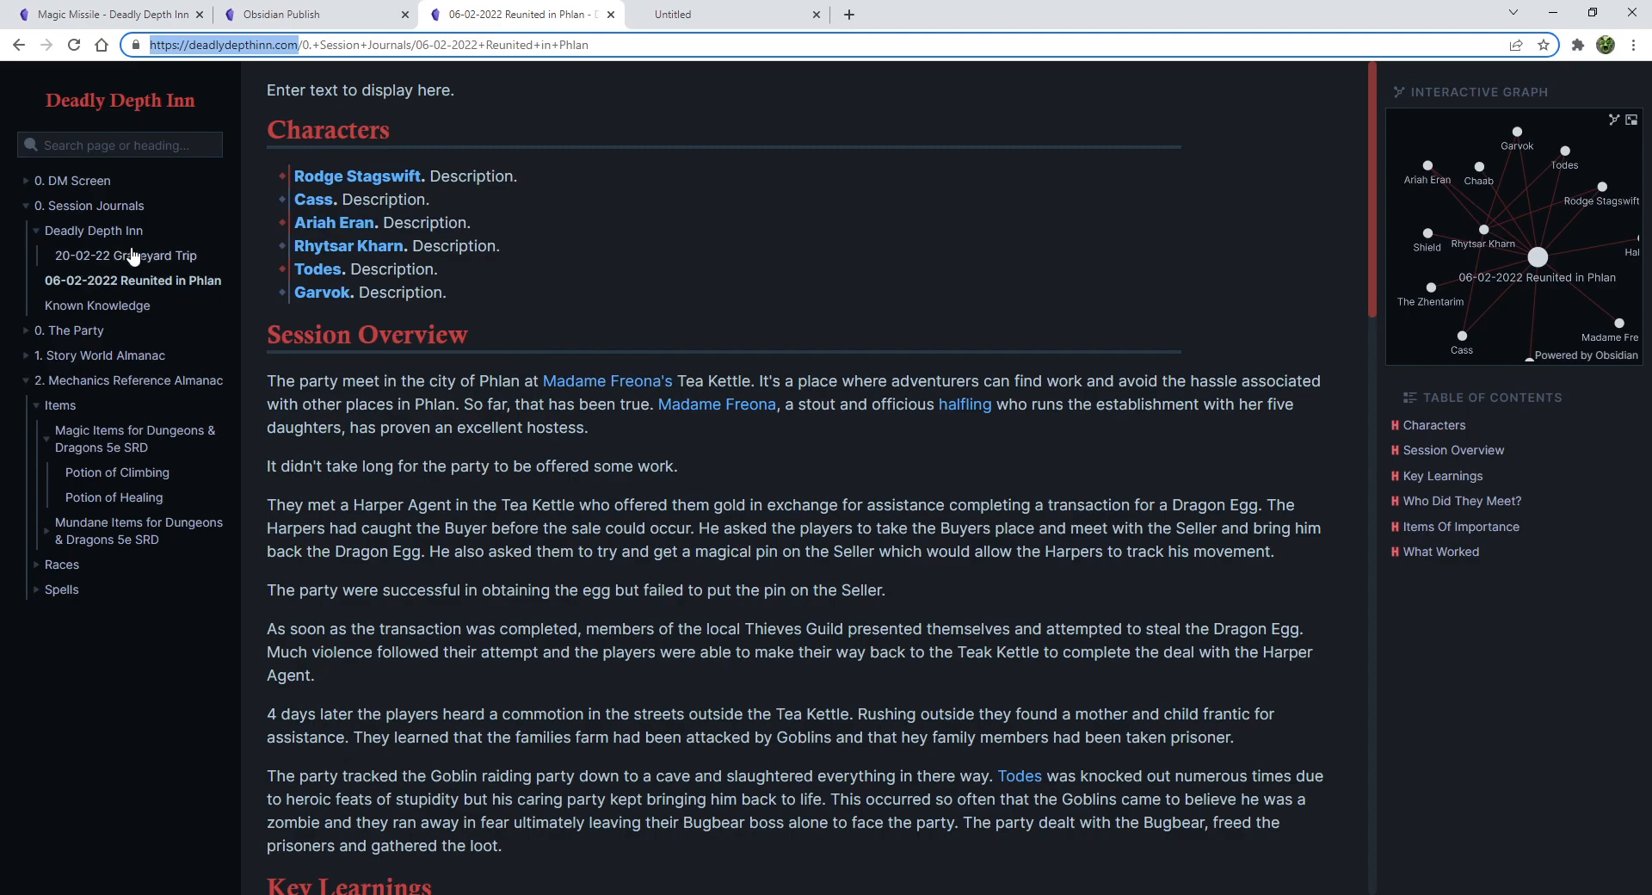
left_click(109, 284)
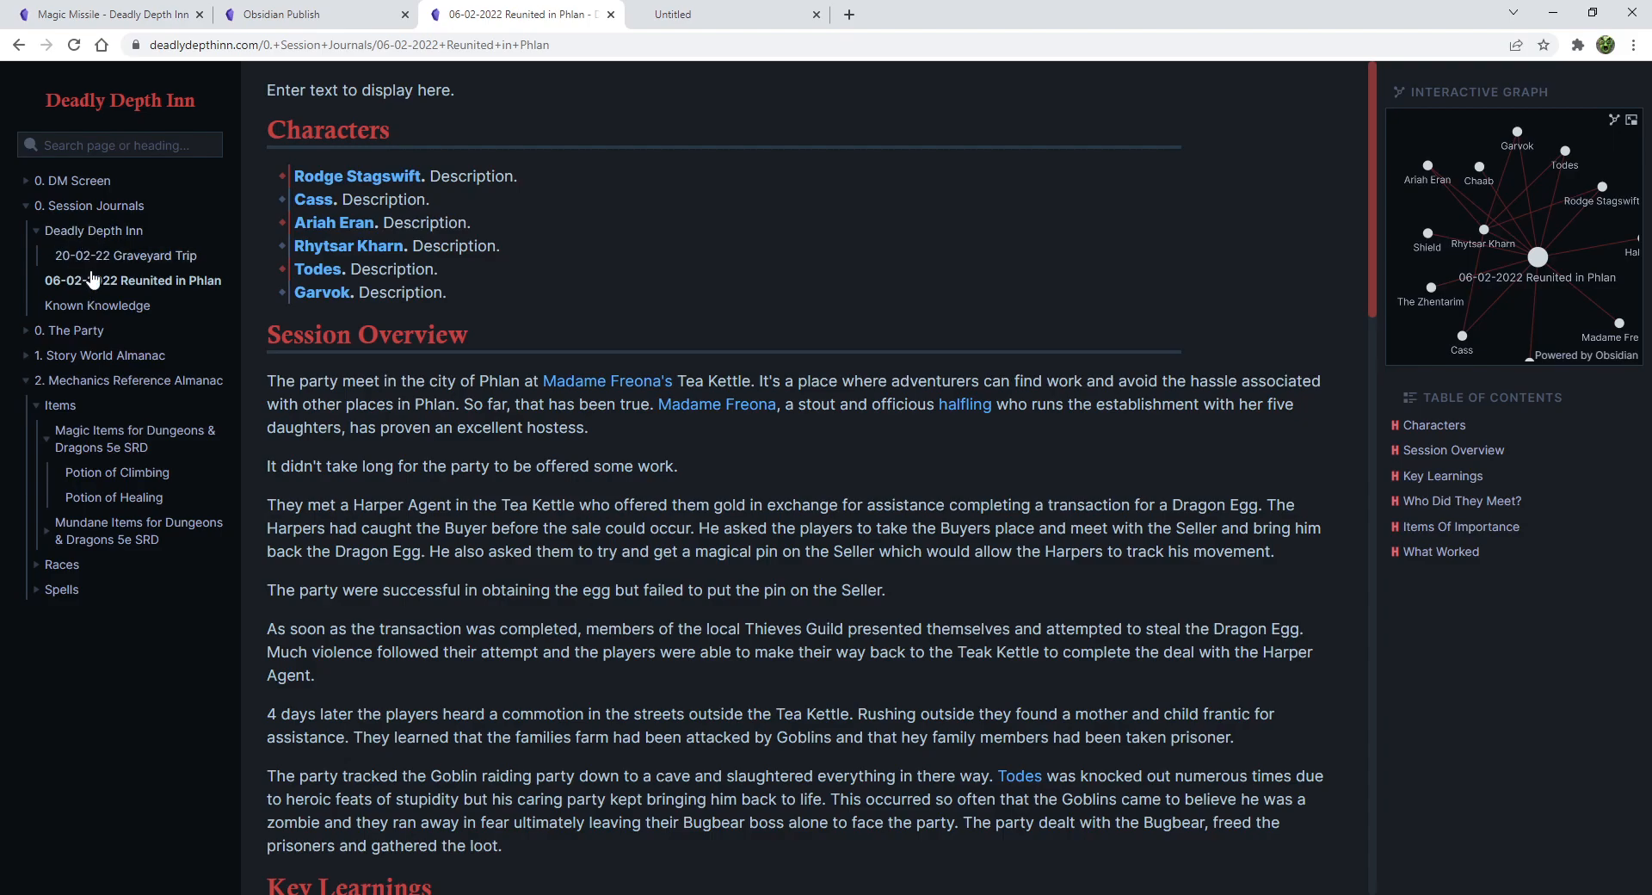
scroll(926, 223, "down", 4)
scroll(975, 260, "up", 2)
scroll(943, 358, "down", 6)
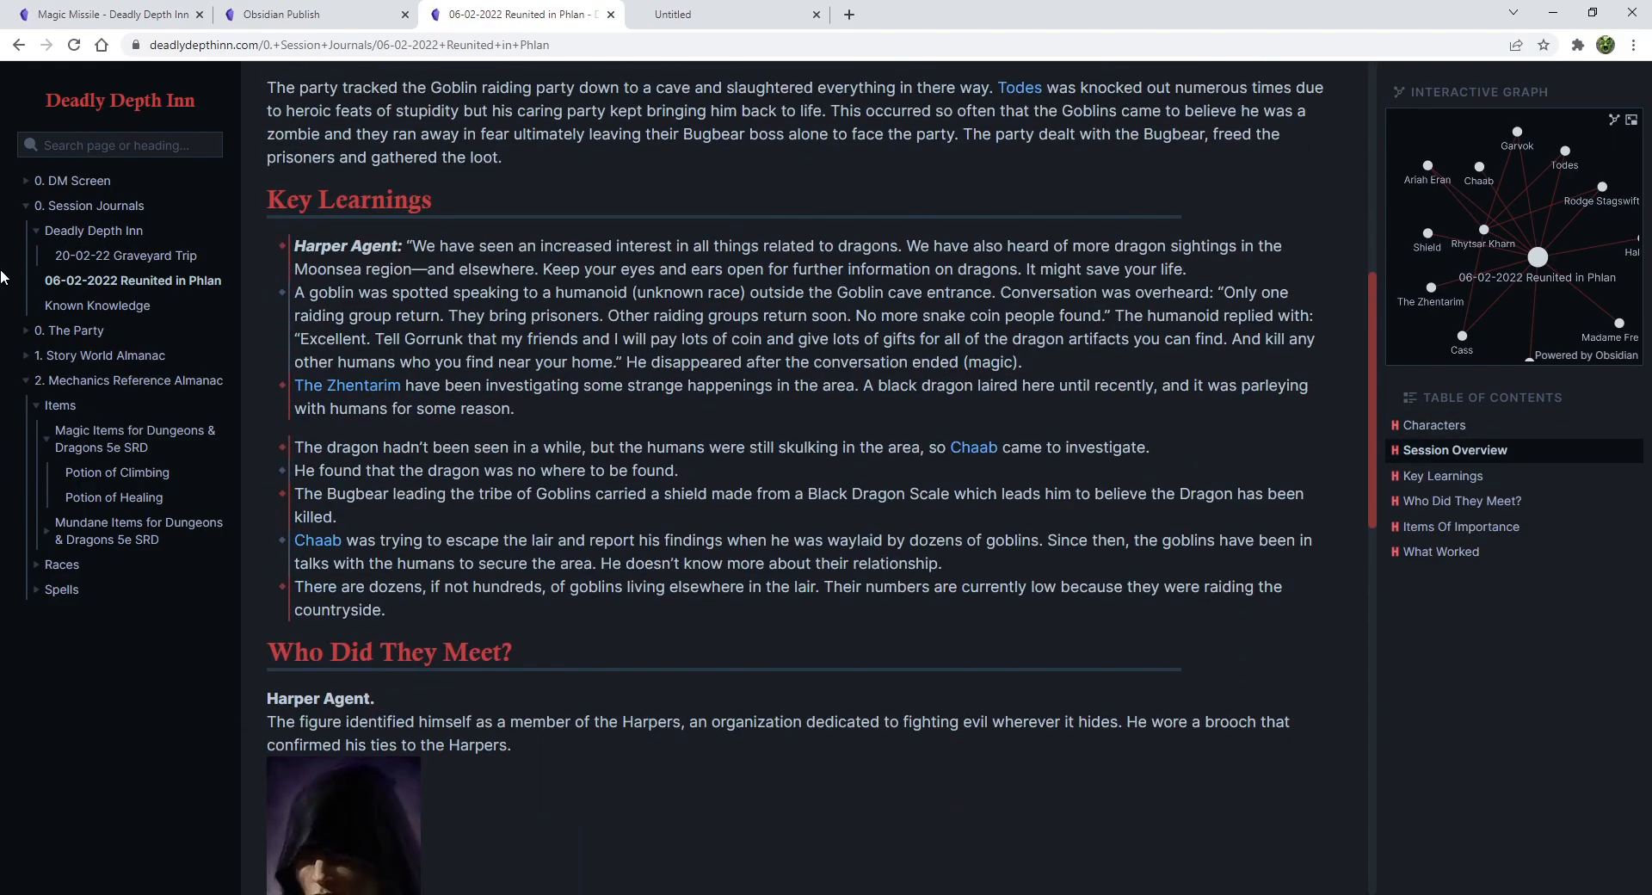
left_click(94, 256)
scroll(1118, 344, "down", 6)
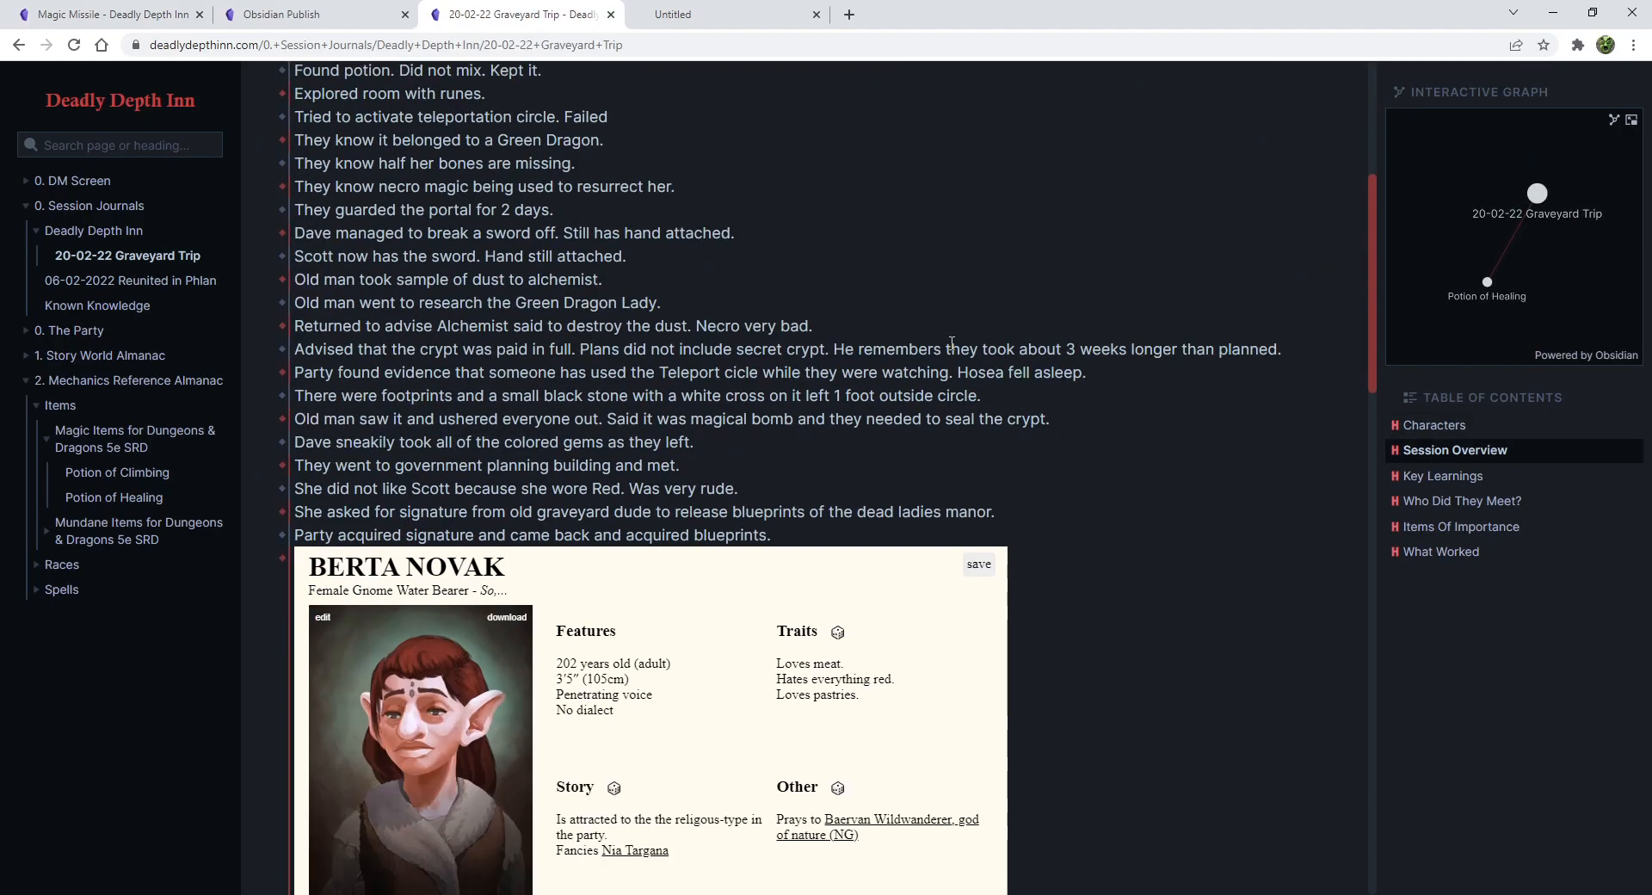
Review the NPC cards and the party's exchanged potions on the published 20-02-22 Graveyard Trip page, ending at its Session Overview.
scroll(942, 344, "down", 4)
scroll(935, 354, "down", 3)
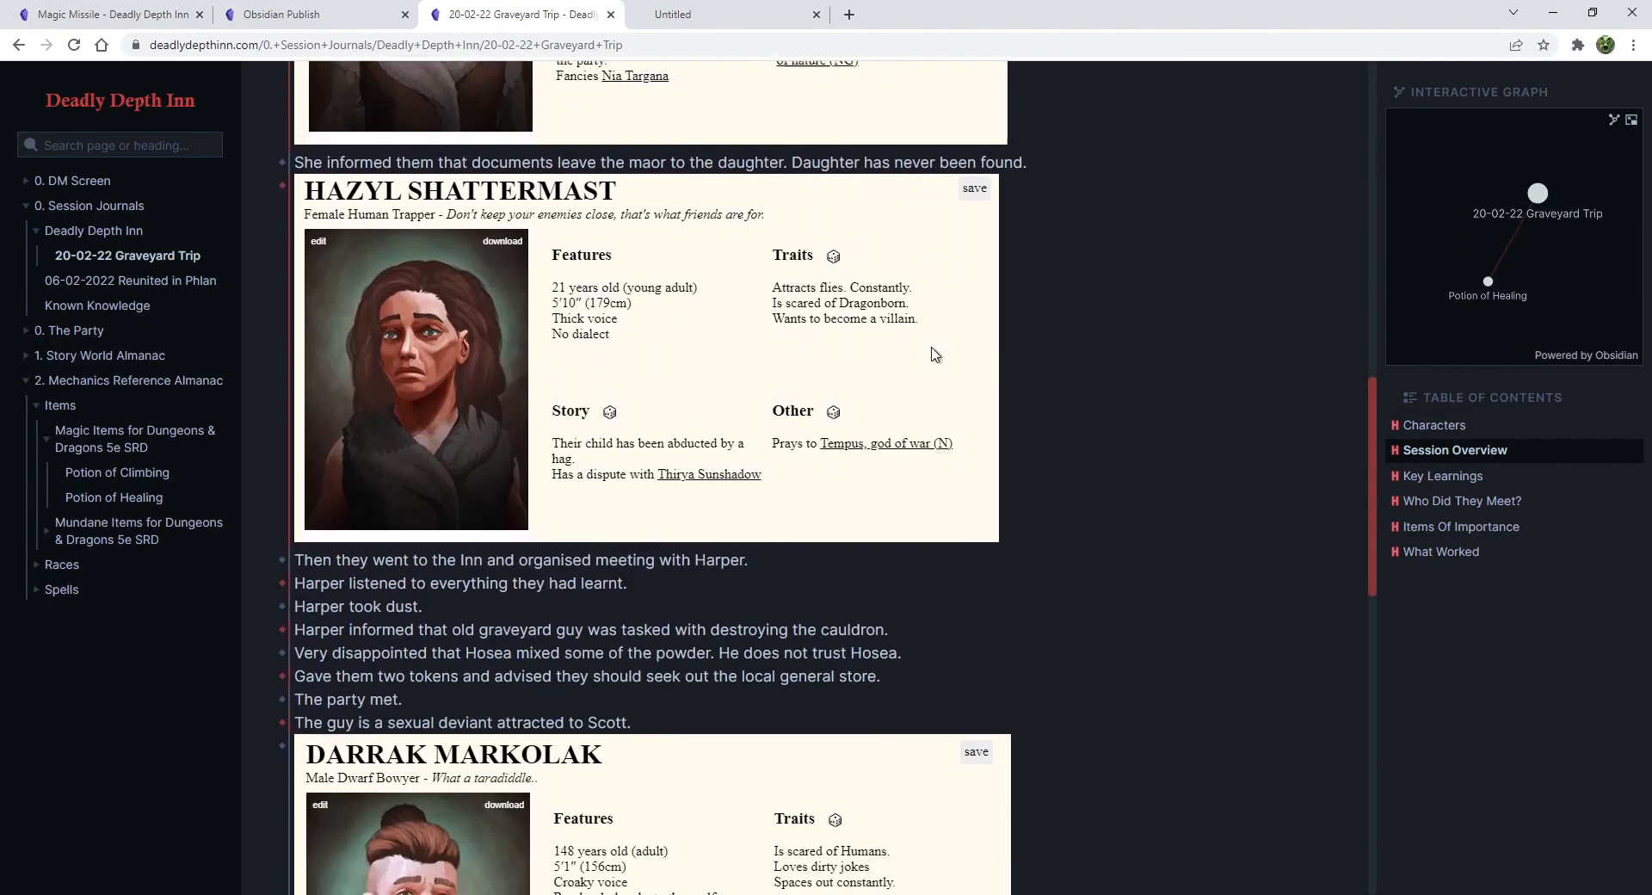
scroll(680, 370, "down", 6)
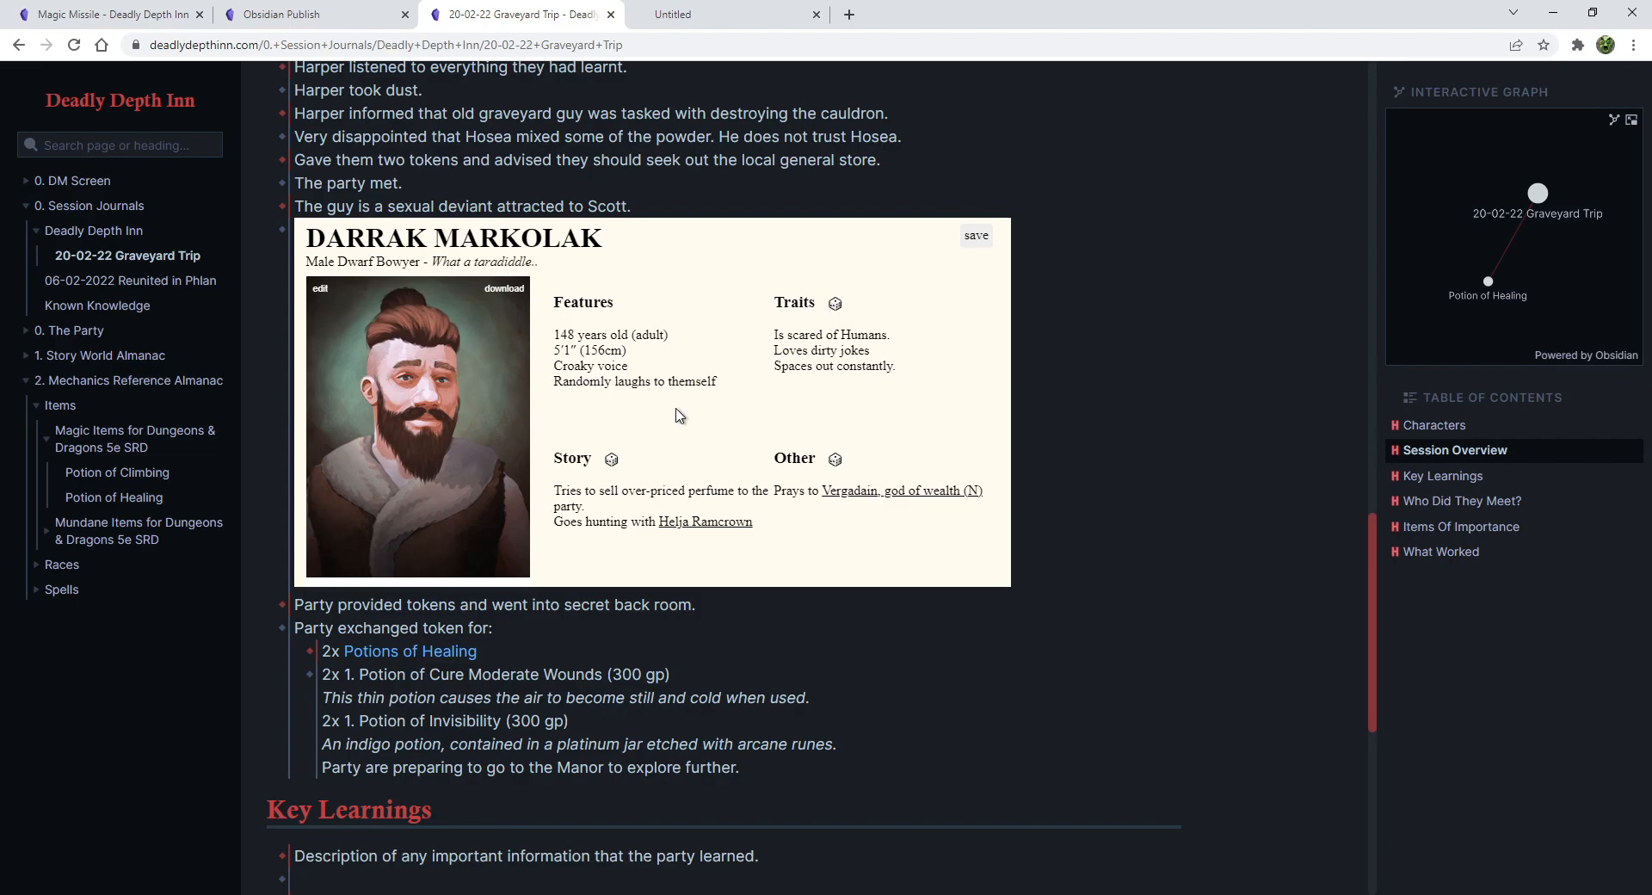
scroll(680, 415, "up", 18)
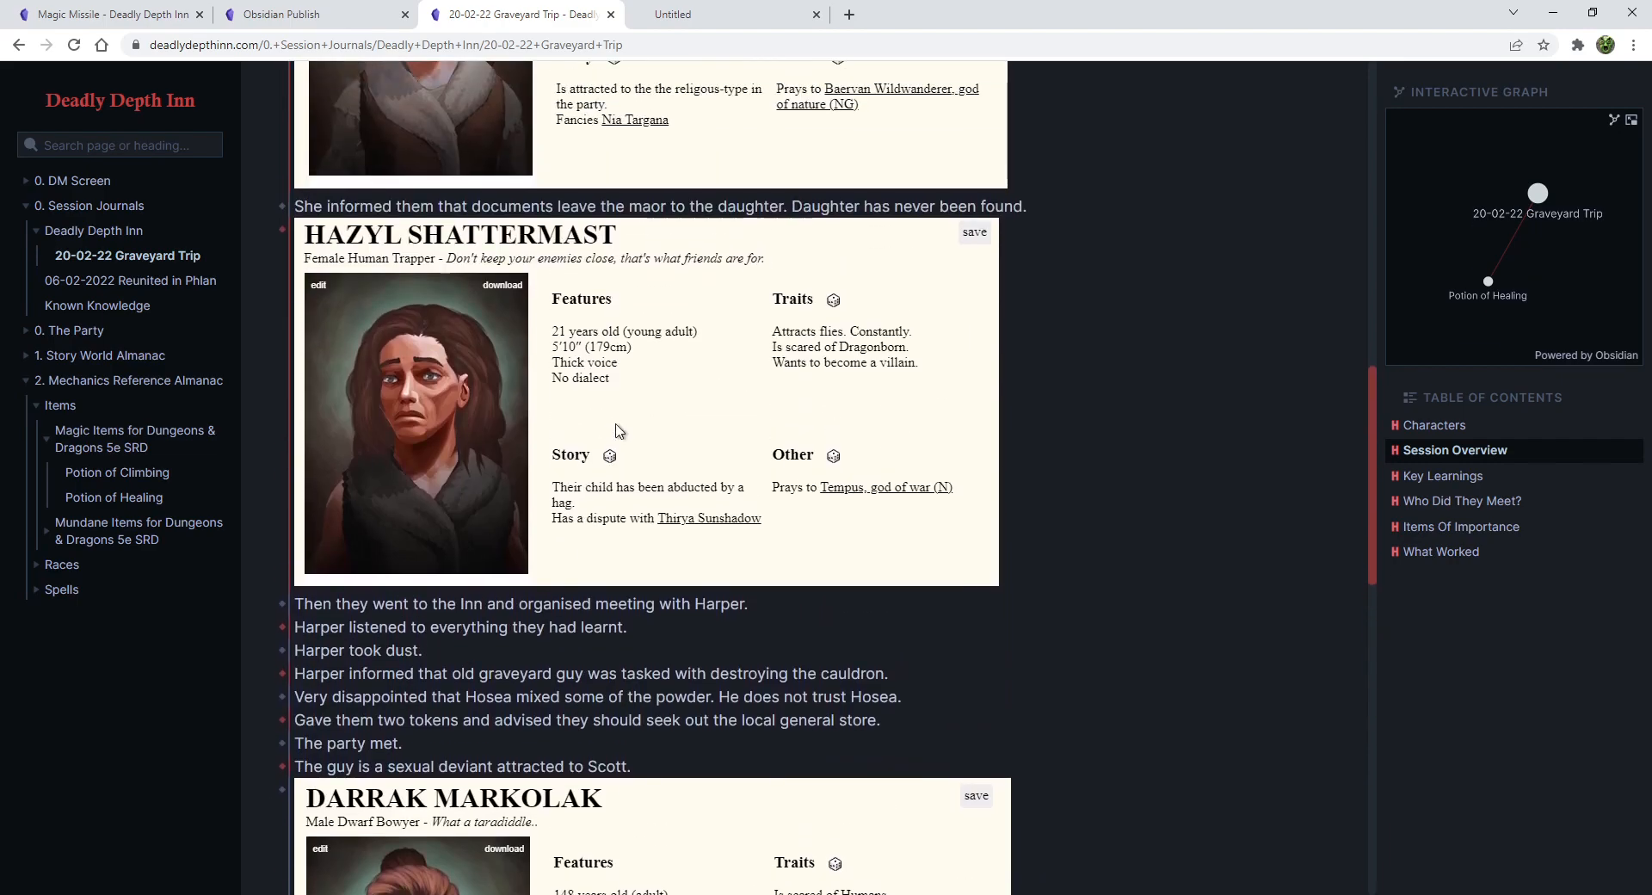
scroll(697, 533, "up", 4)
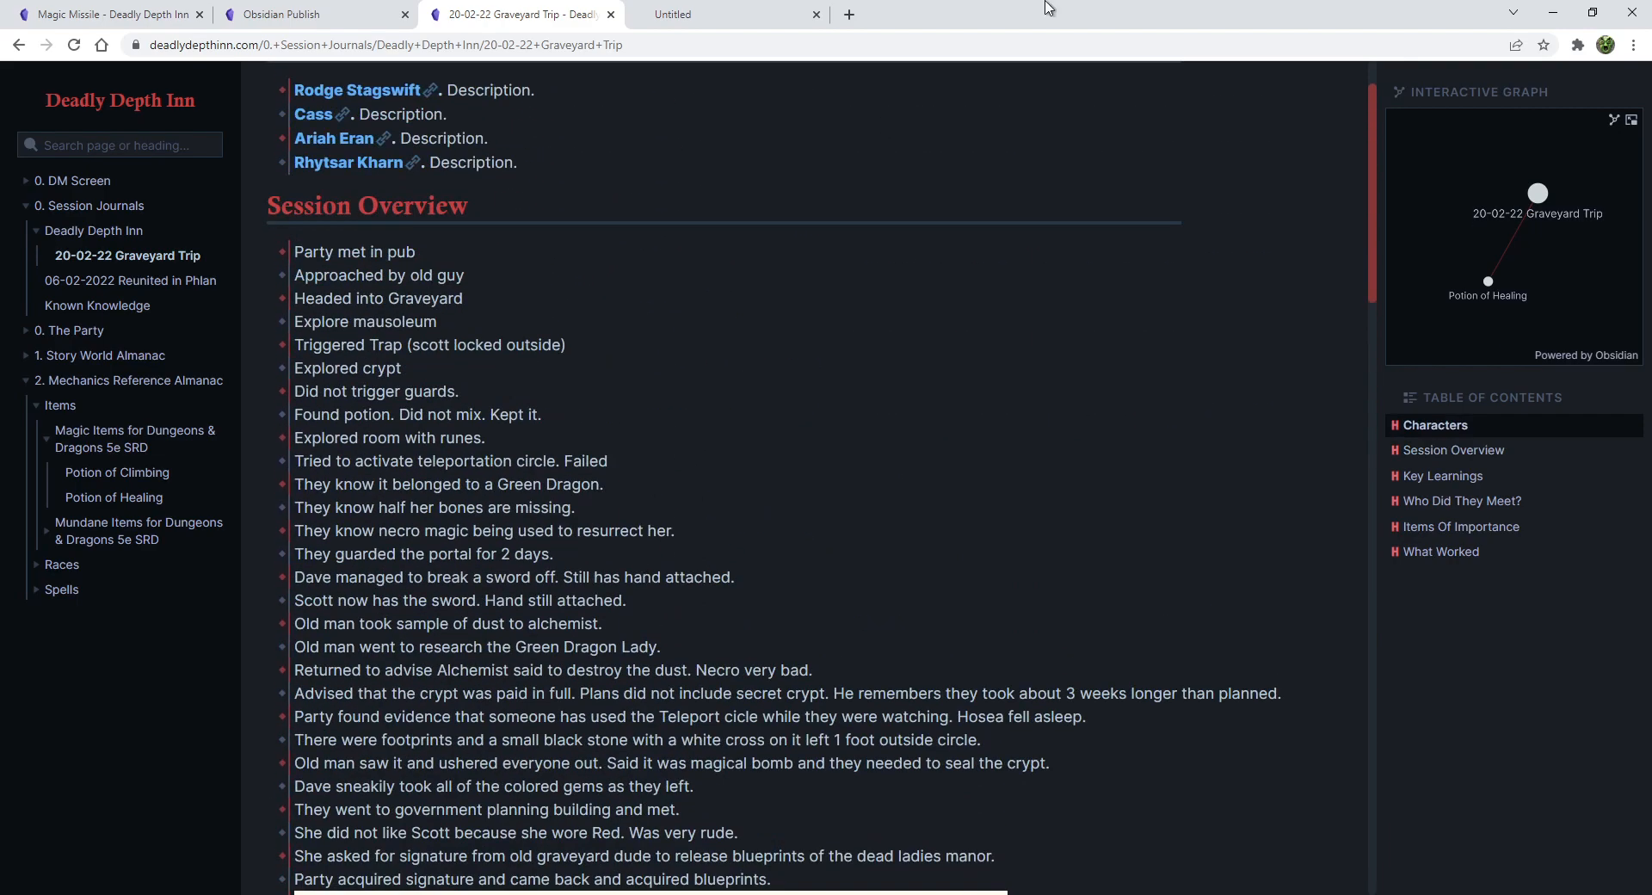
Switch to Obsidian, finish the completed upload, and open the 06-02-2022 Reunited in Phlan note.
left_click(1541, 24)
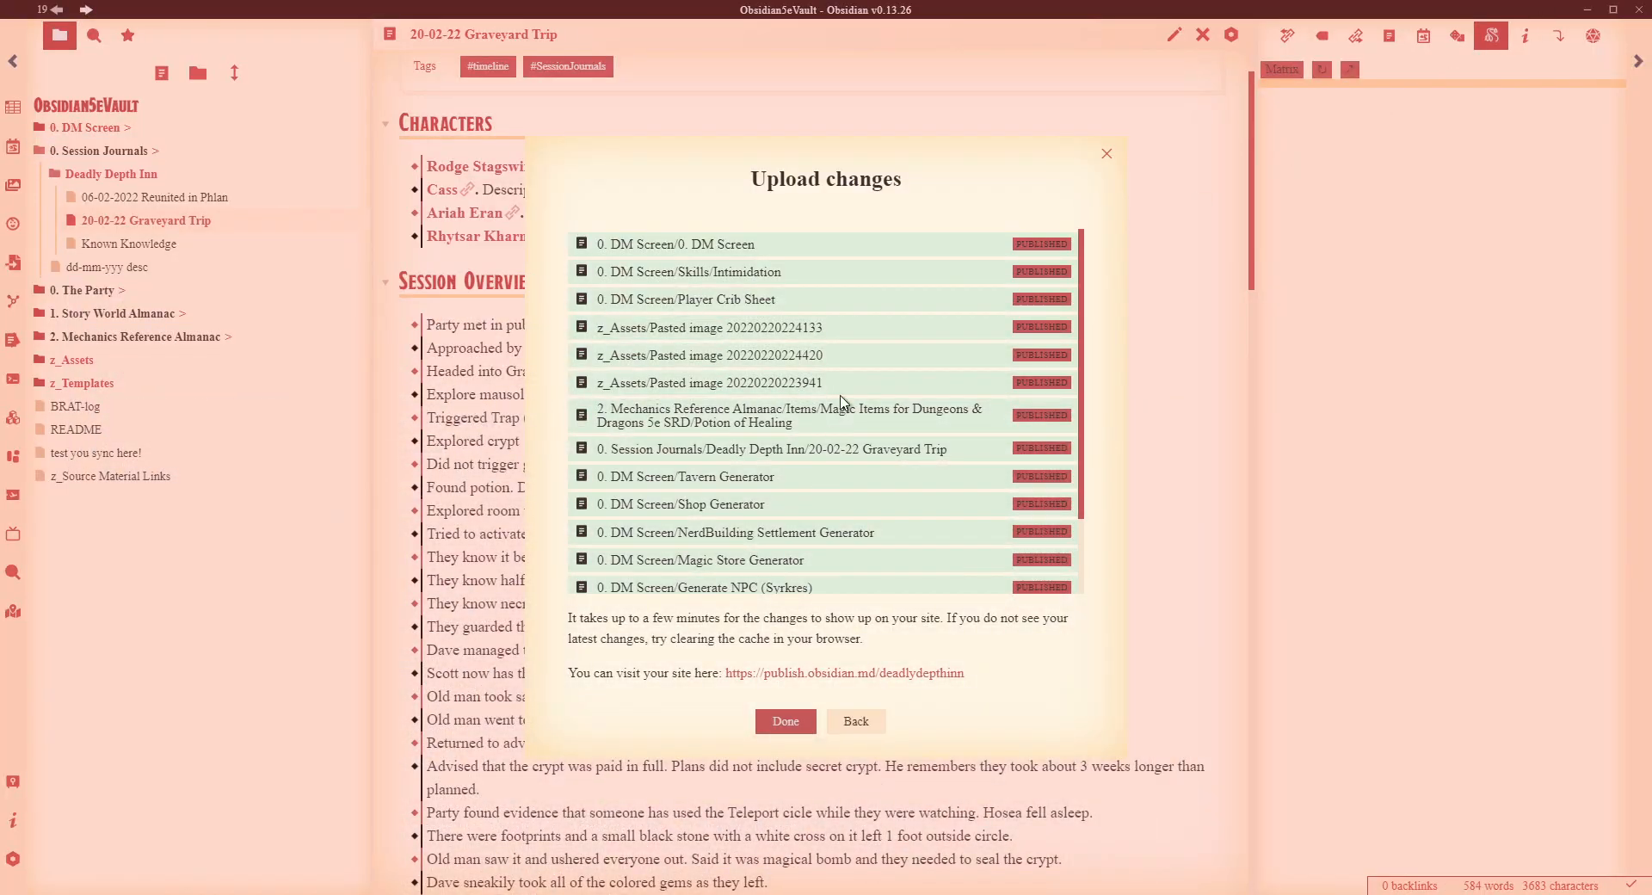
left_click(784, 723)
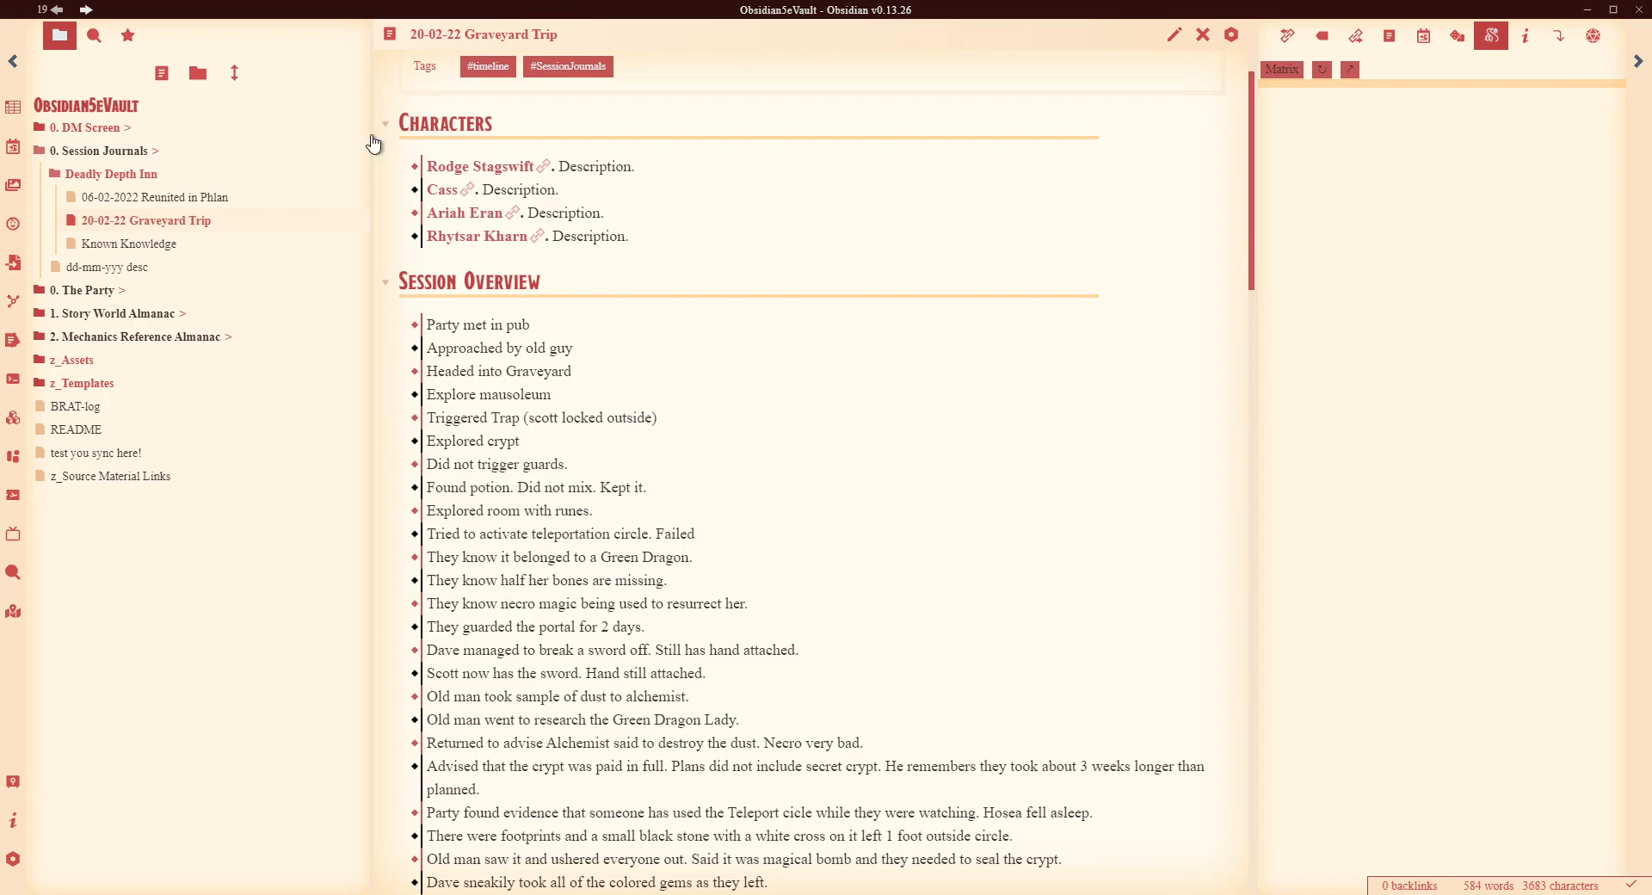
left_click(182, 198)
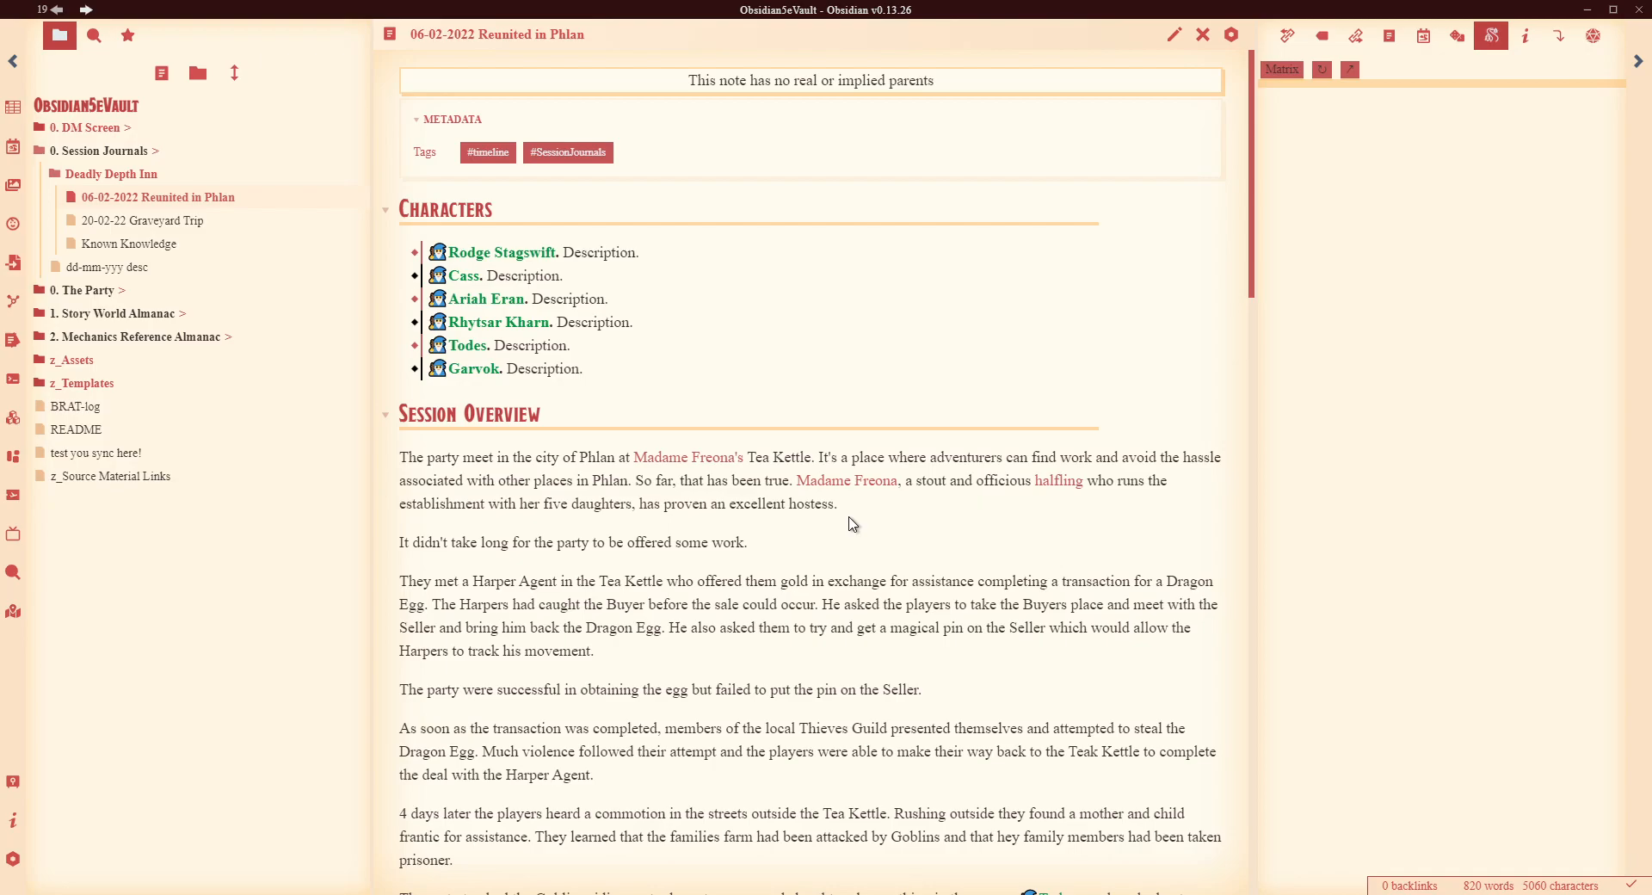
Open the Publish changes dialog and dismiss it without publishing anything.
left_click(6, 500)
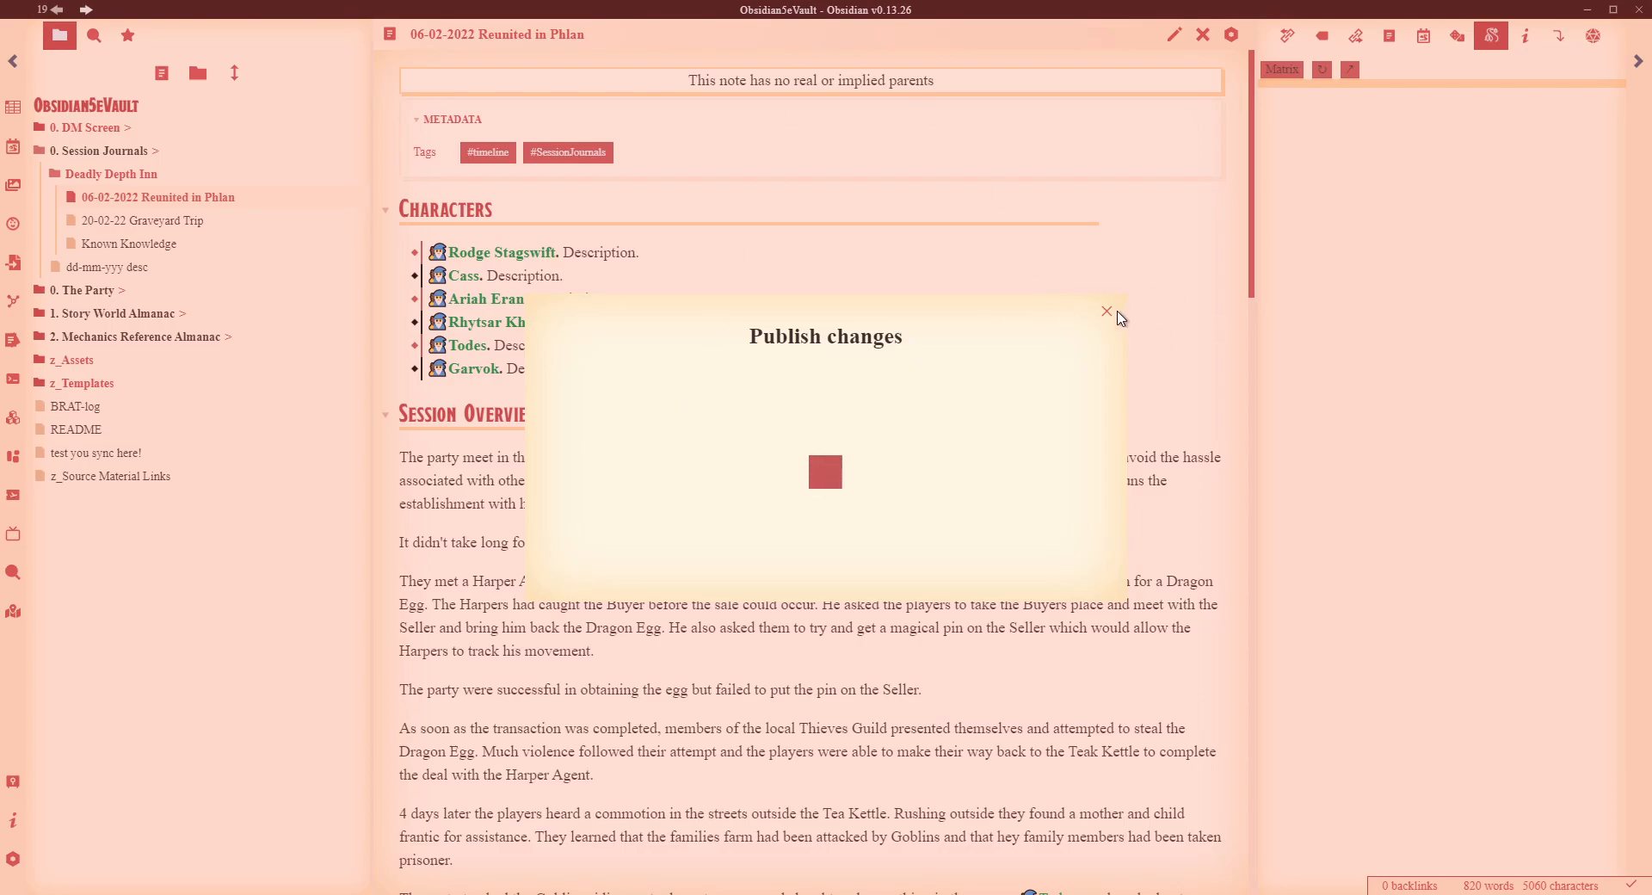
left_click(1175, 270)
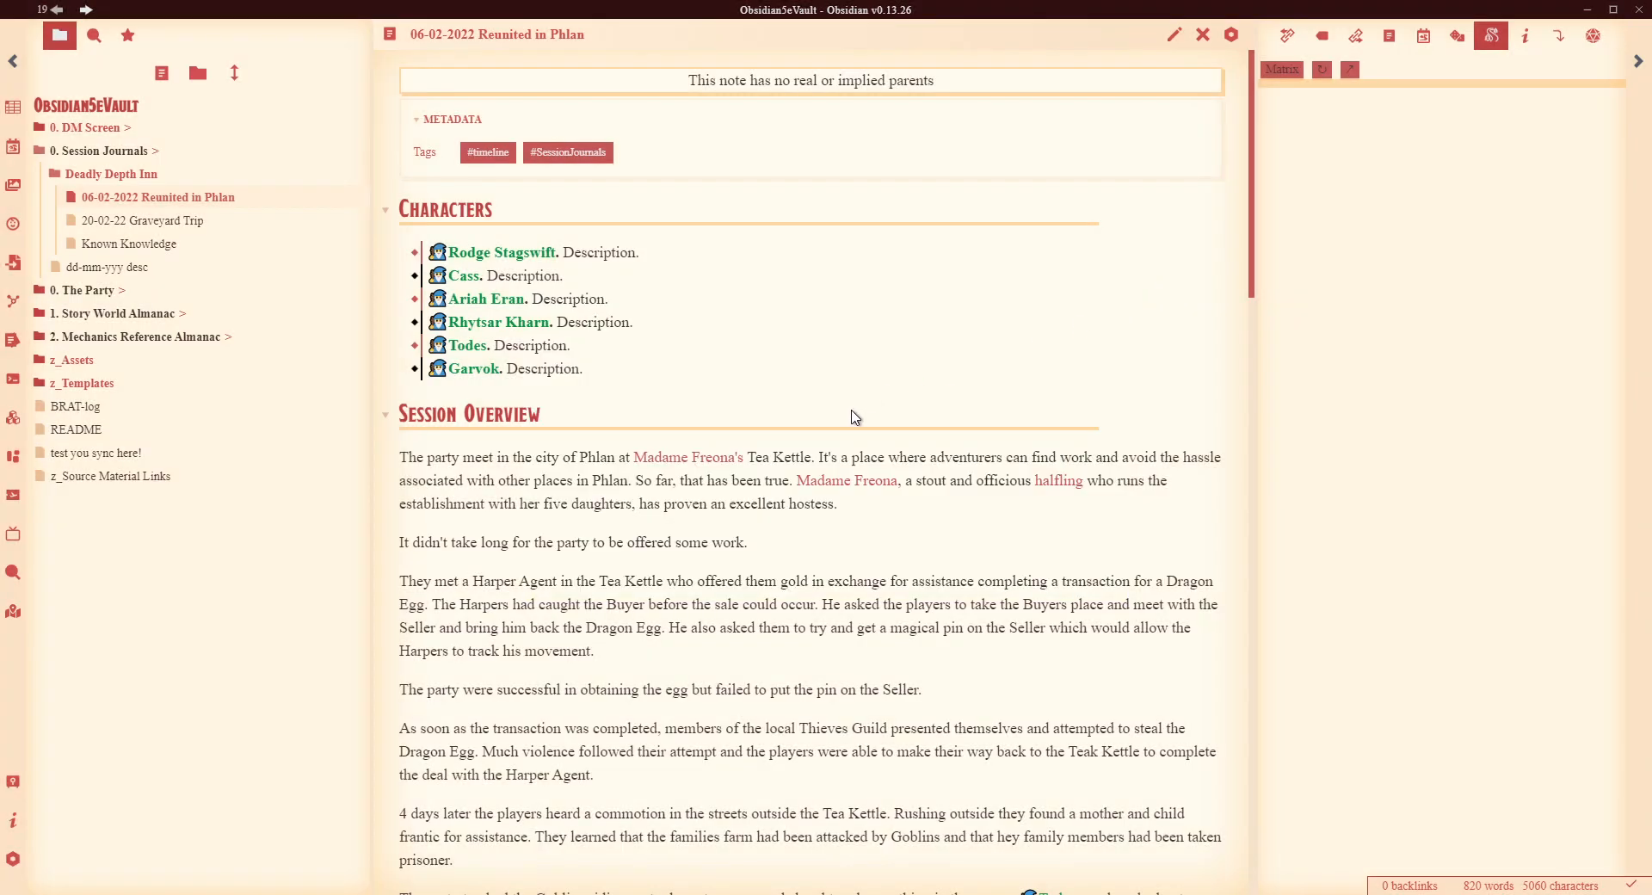